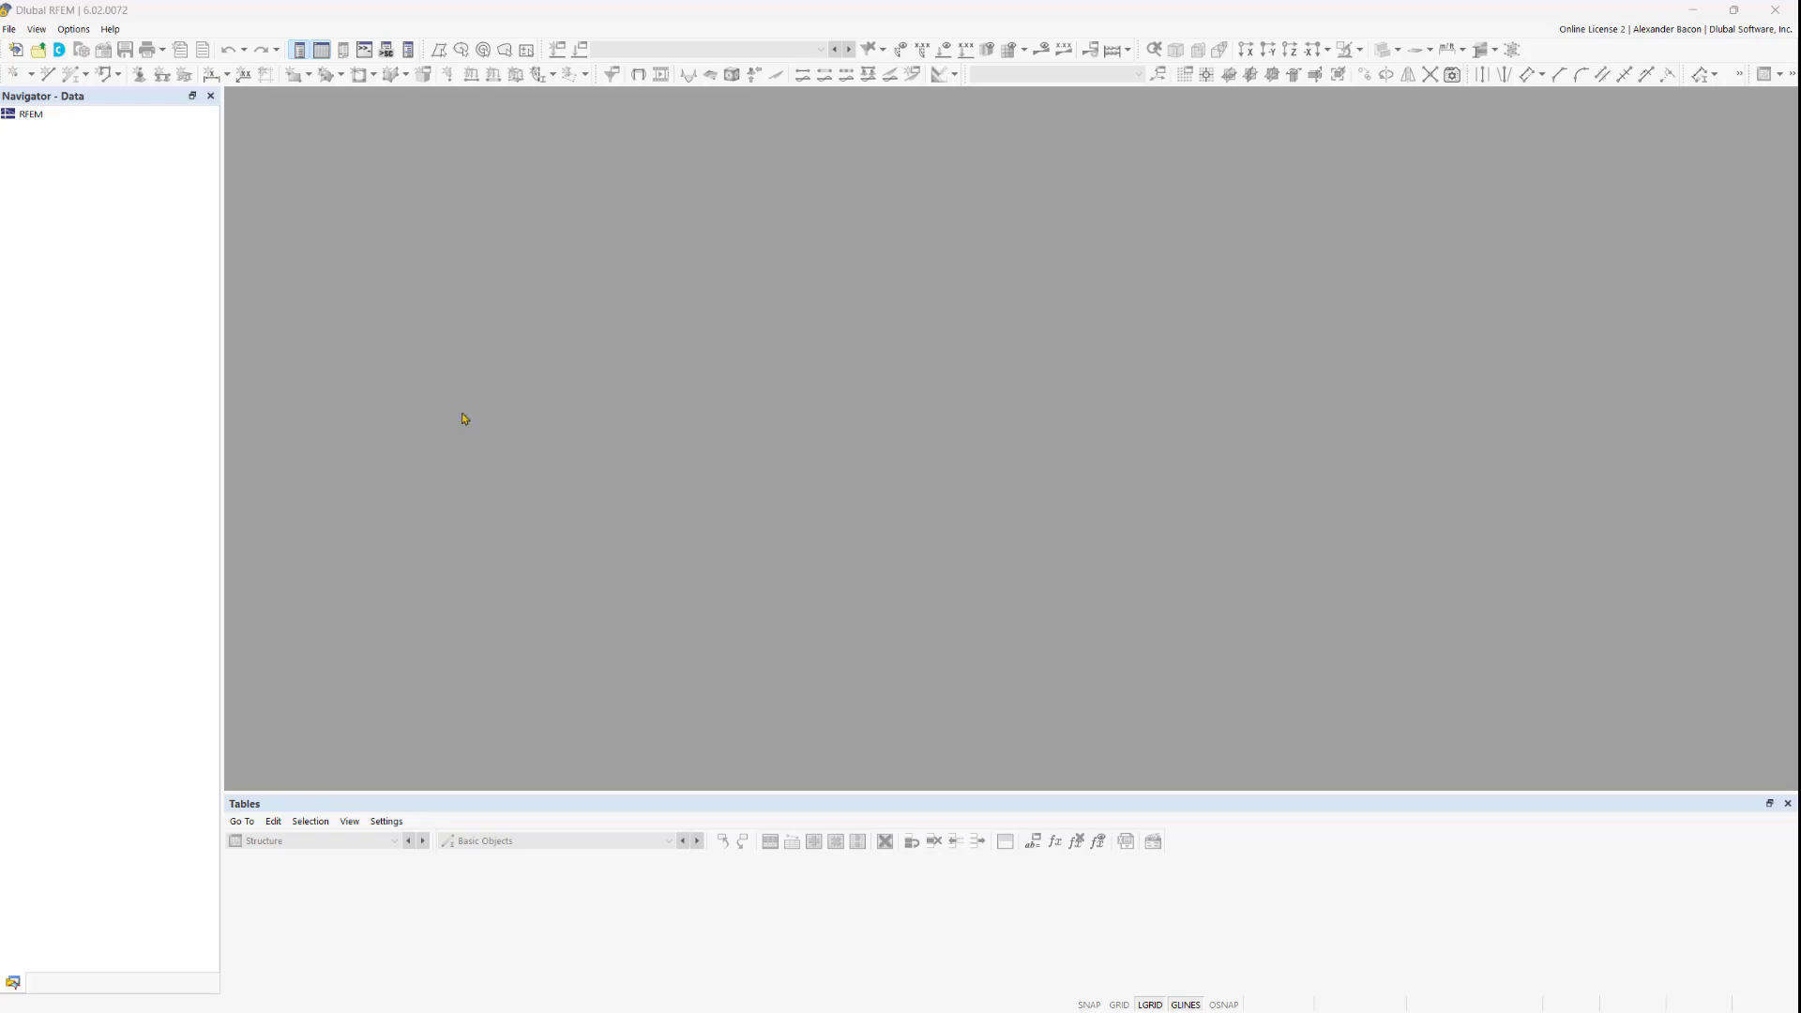
- Browse the 3D frame blocks in Dlubal Center, preview FS030, FS020, FS002 and FS001, and leave without inserting any
left_click(58, 52)
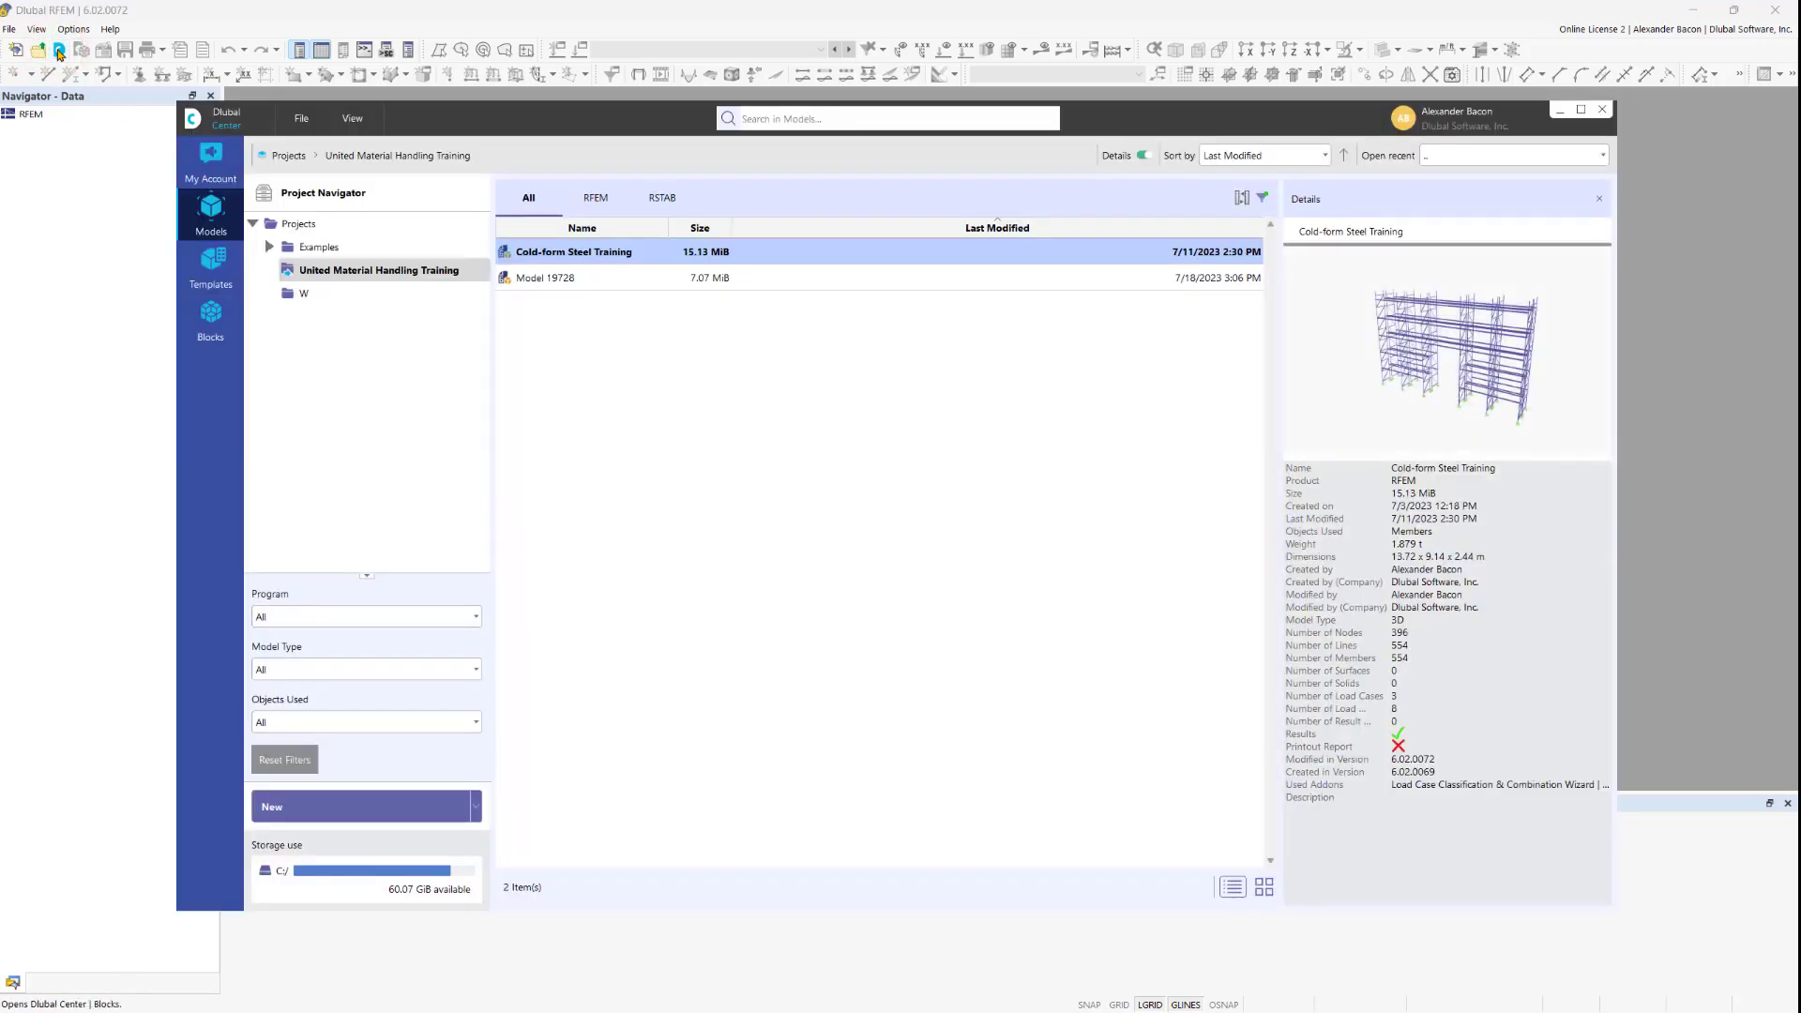
left_click(212, 319)
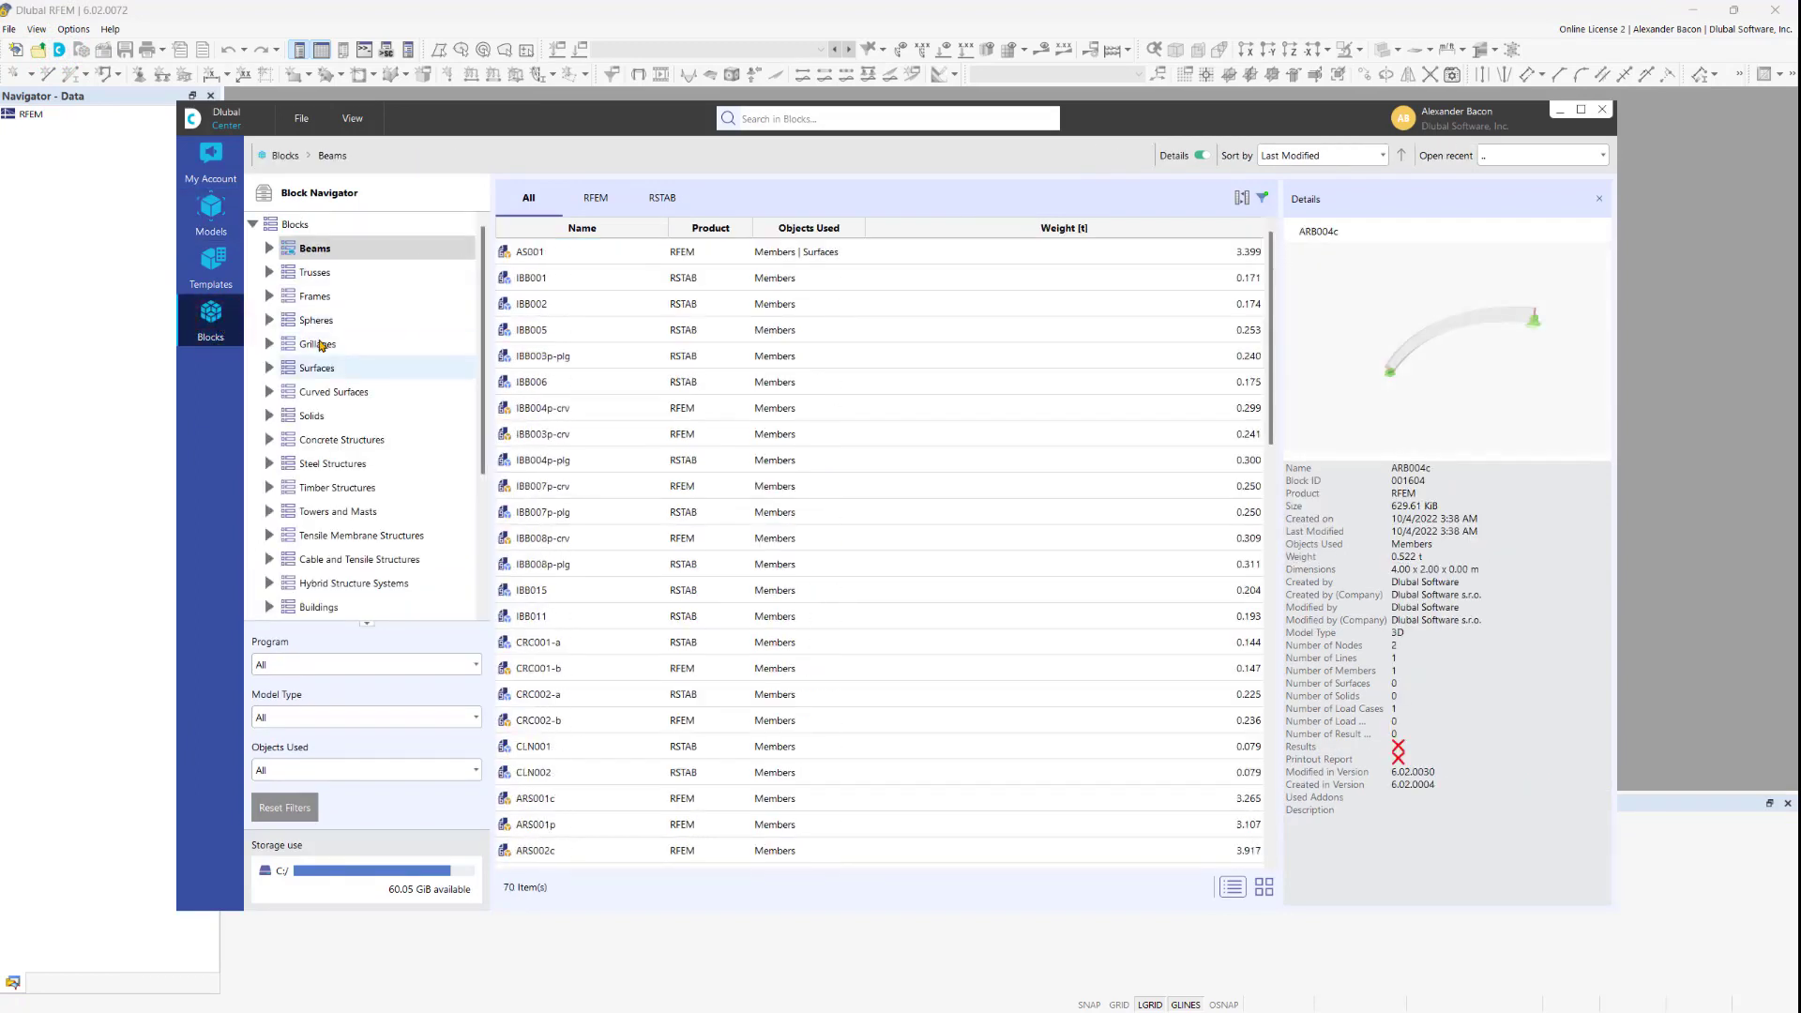
left_click(270, 295)
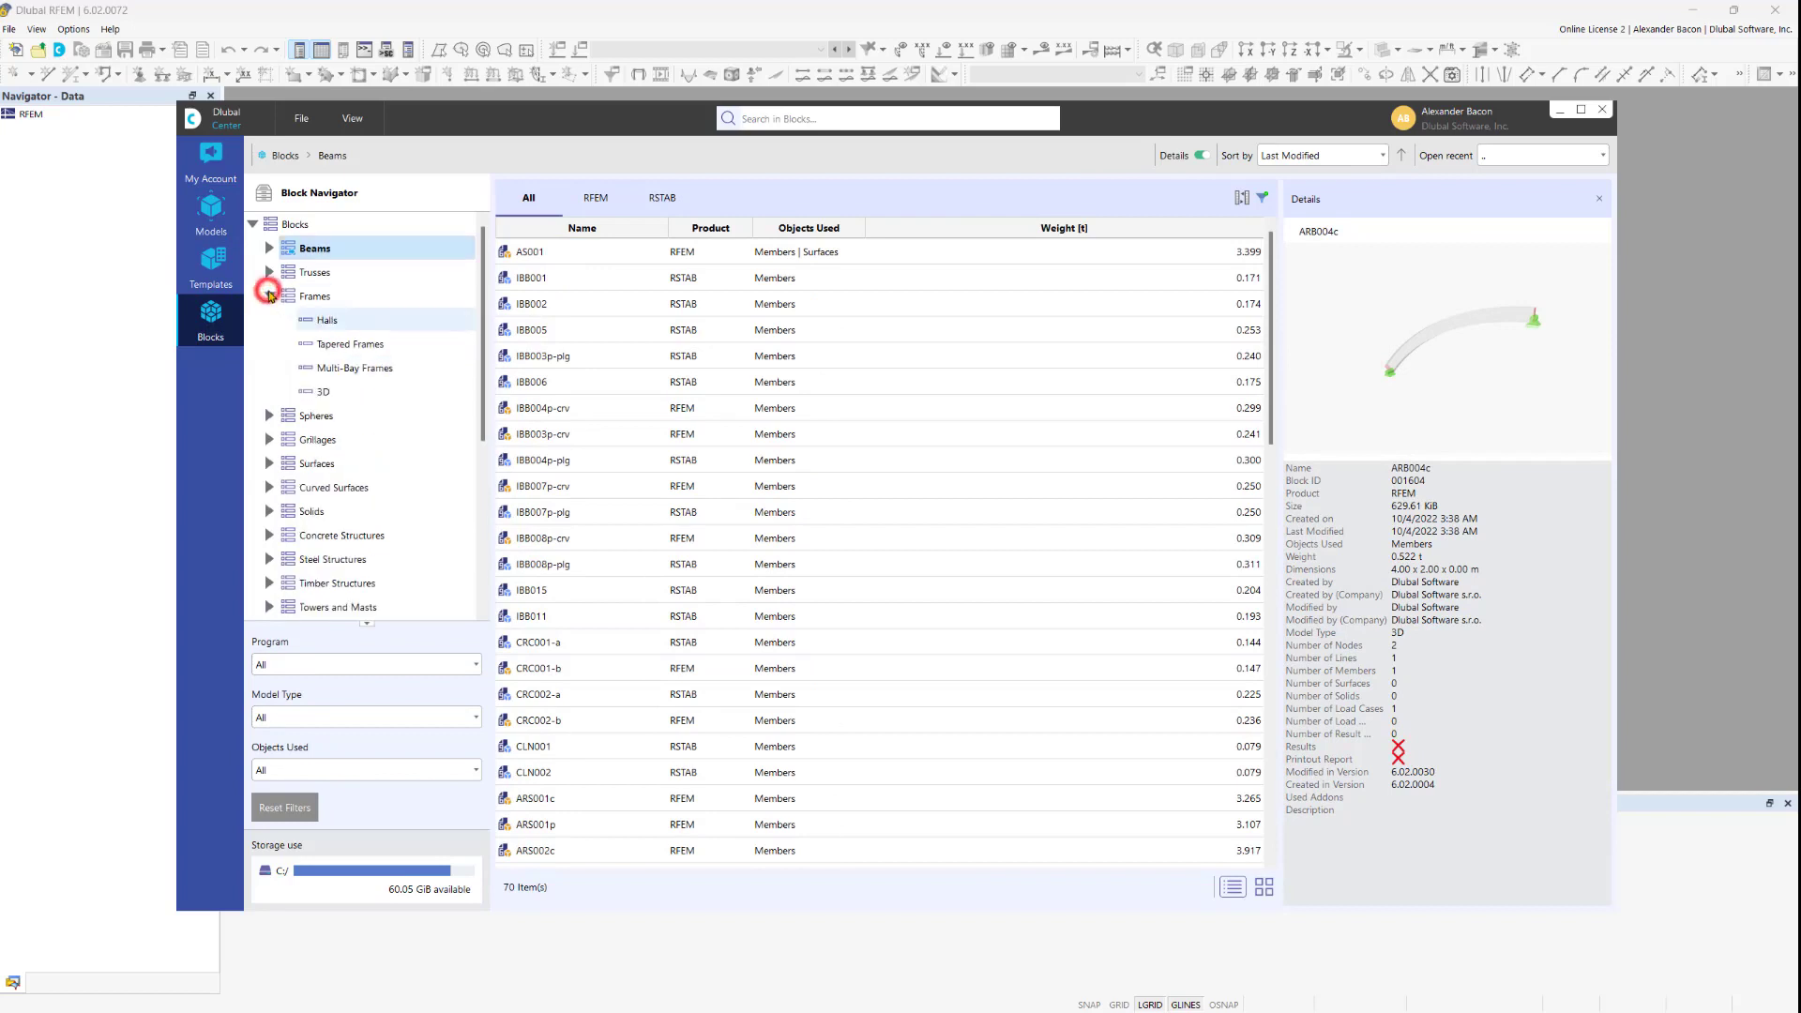
left_click(320, 391)
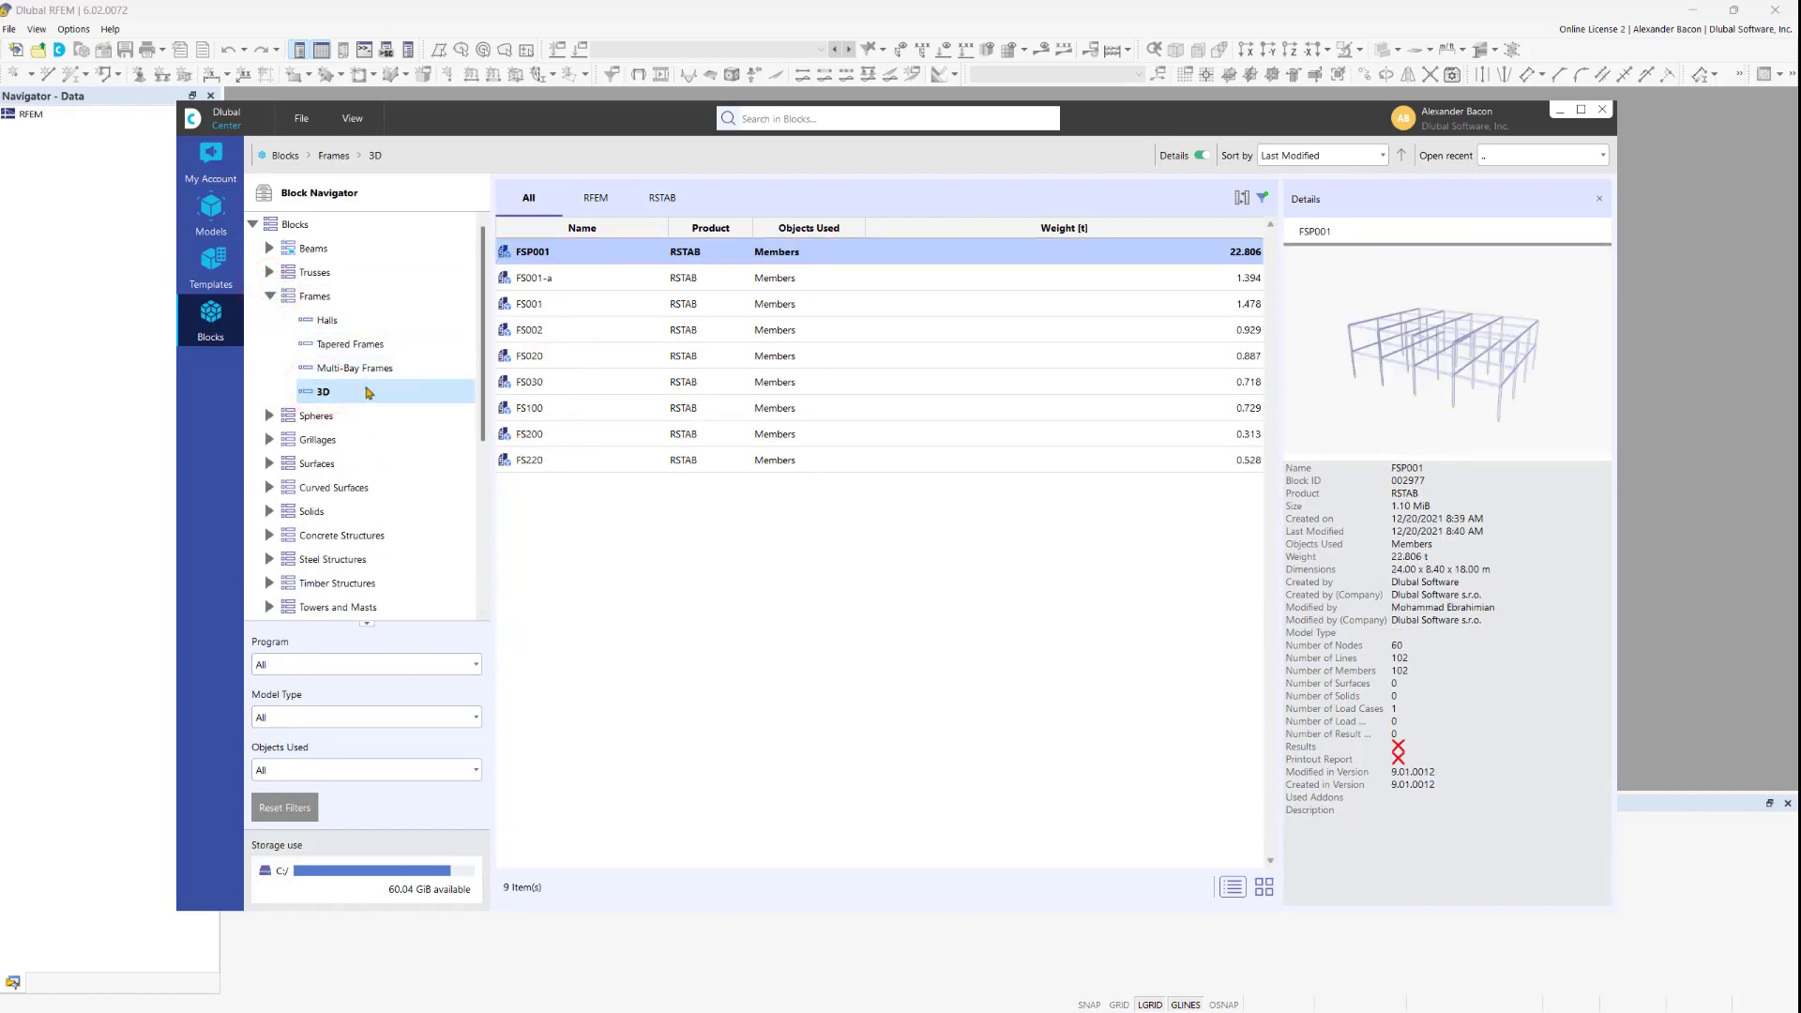
left_click(585, 383)
left_click(587, 357)
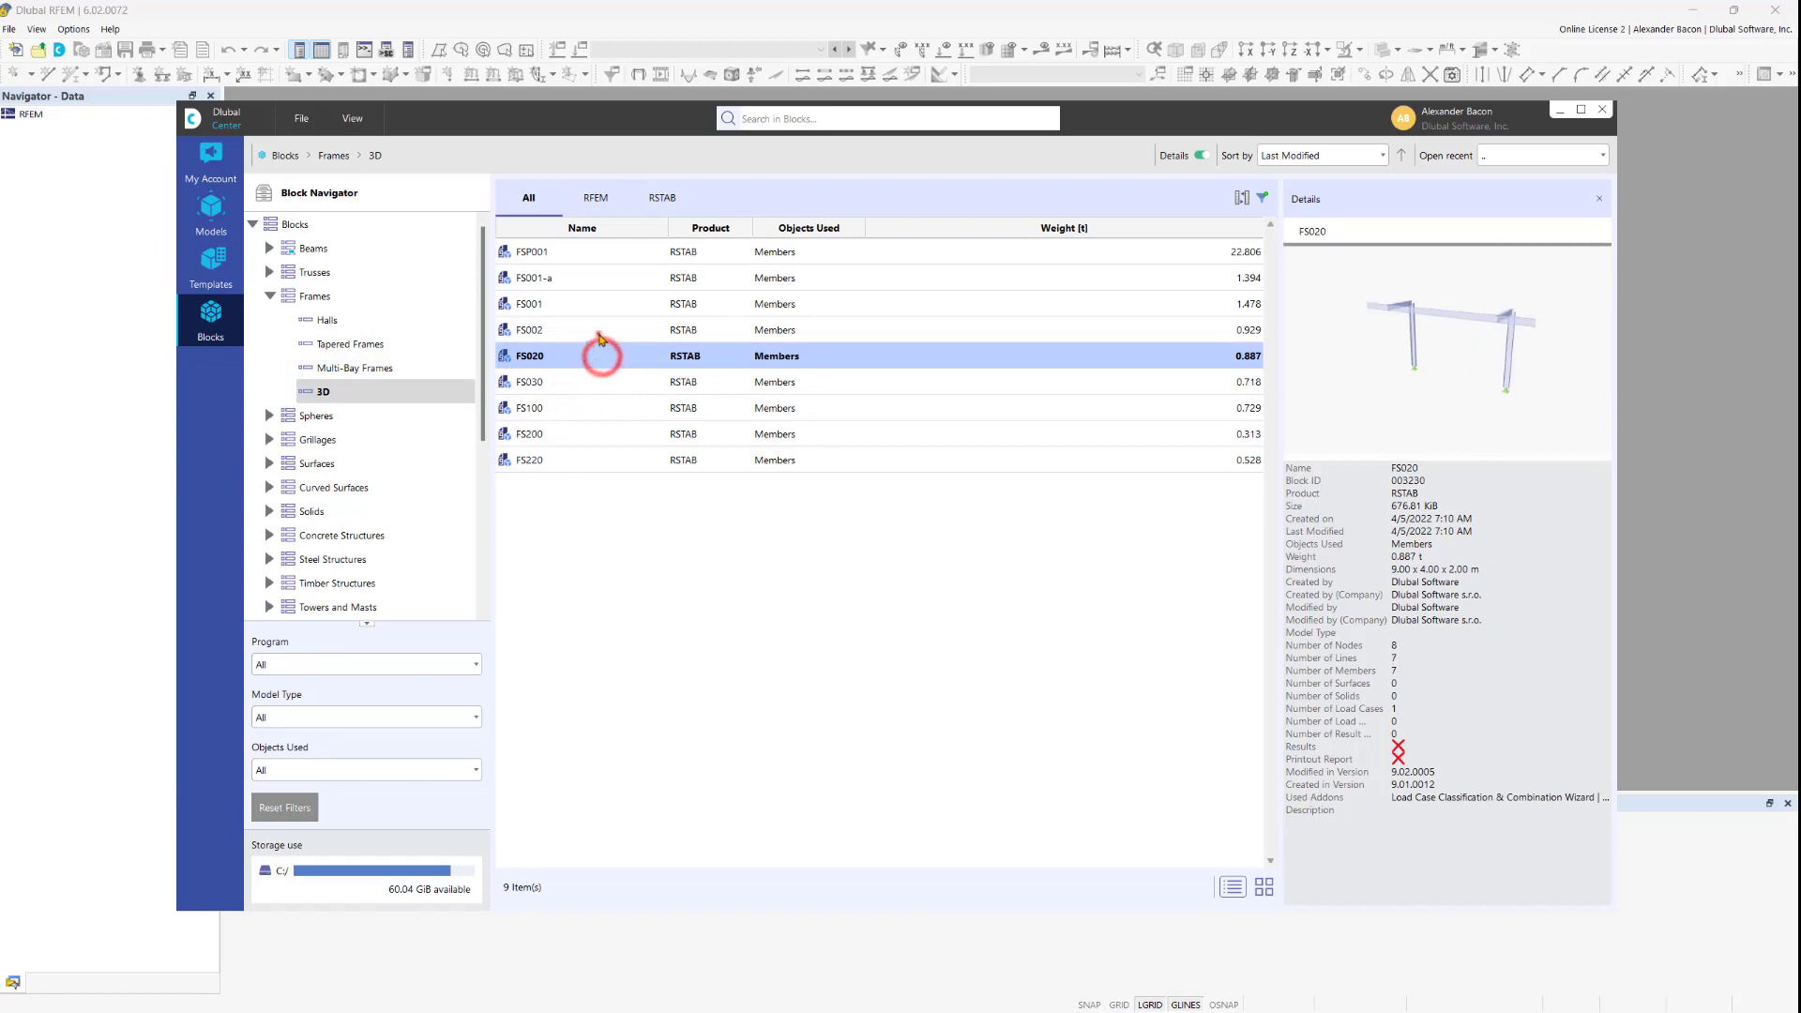
left_click(596, 330)
left_click(597, 304)
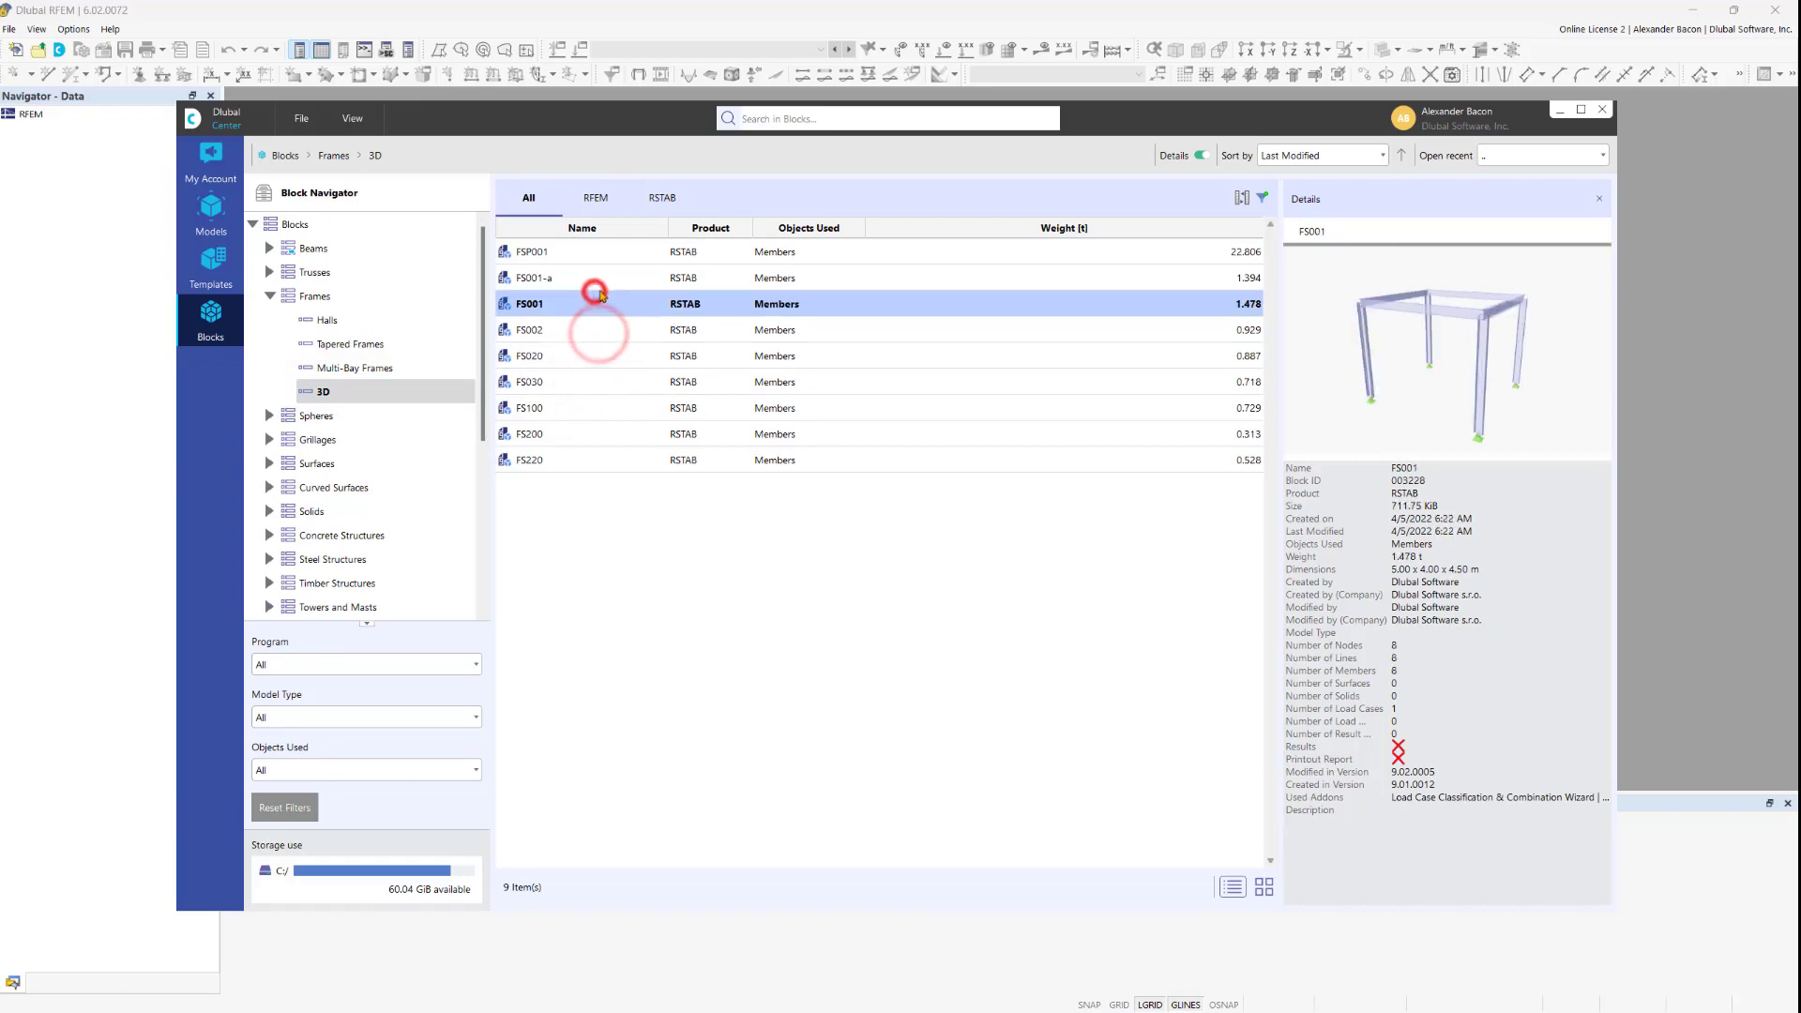
left_click(1602, 109)
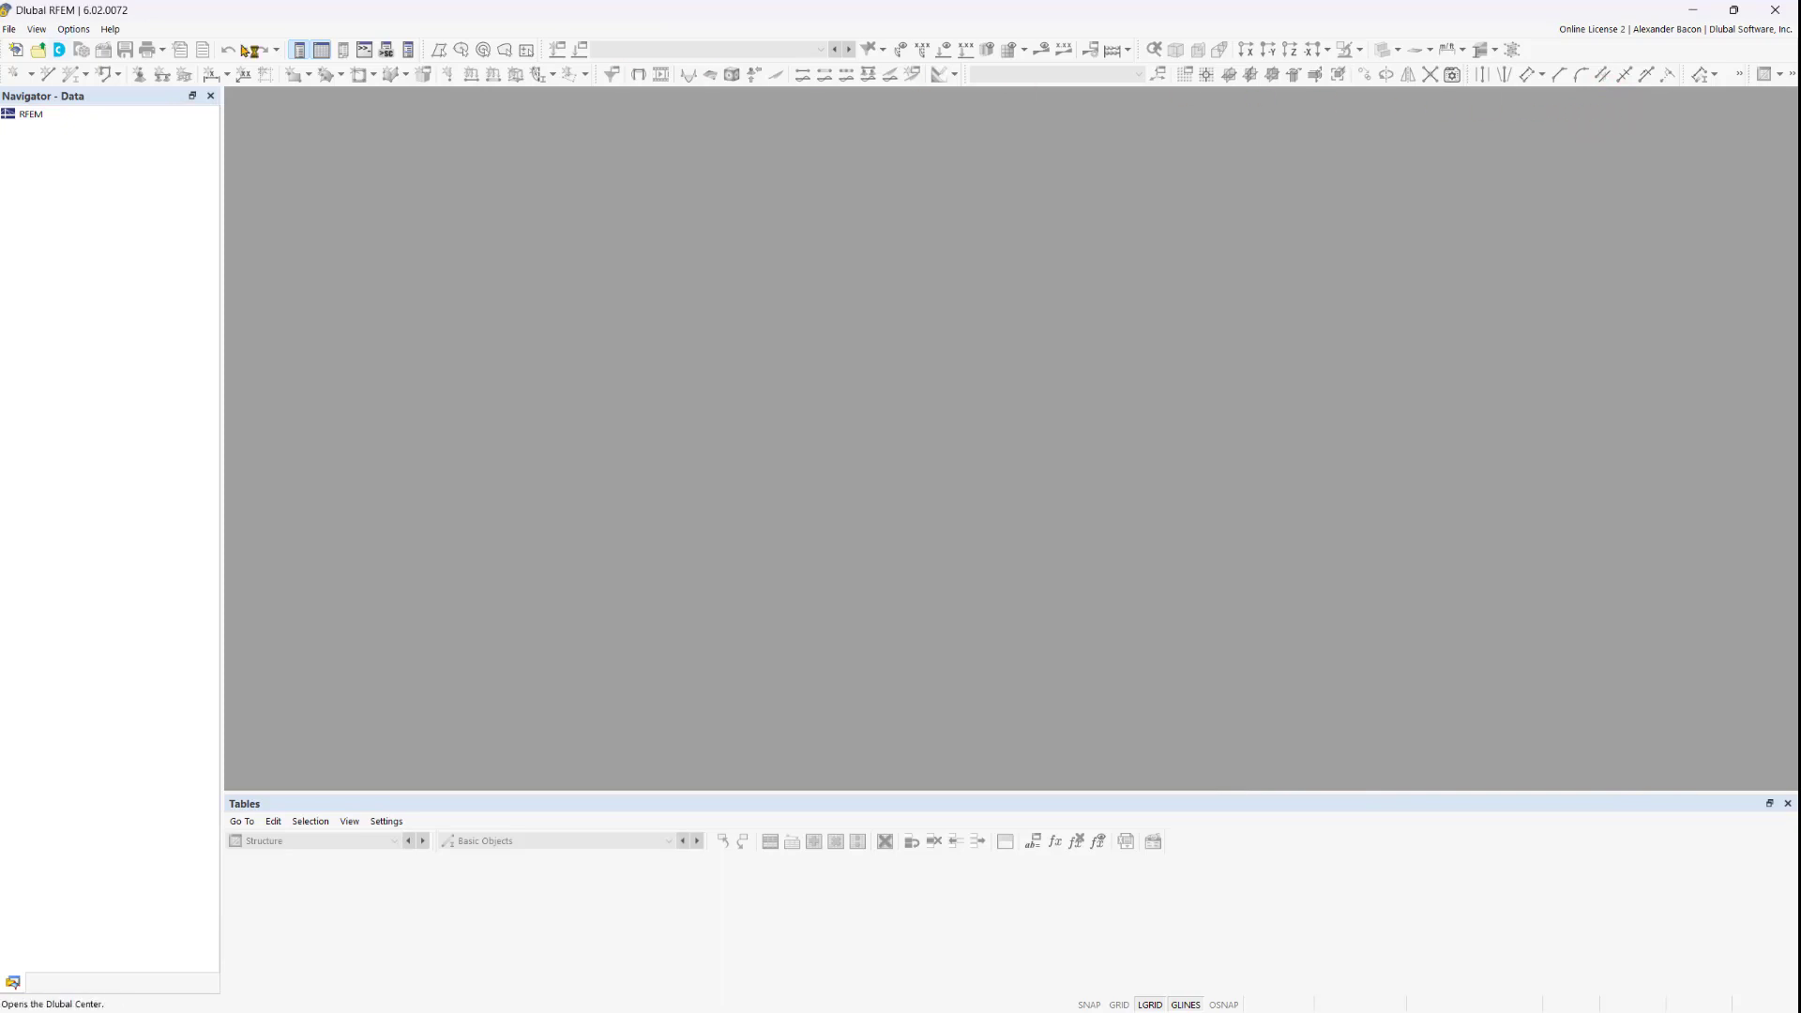
- Open the model Base 10.rf6
left_click(13, 29)
left_click(49, 190)
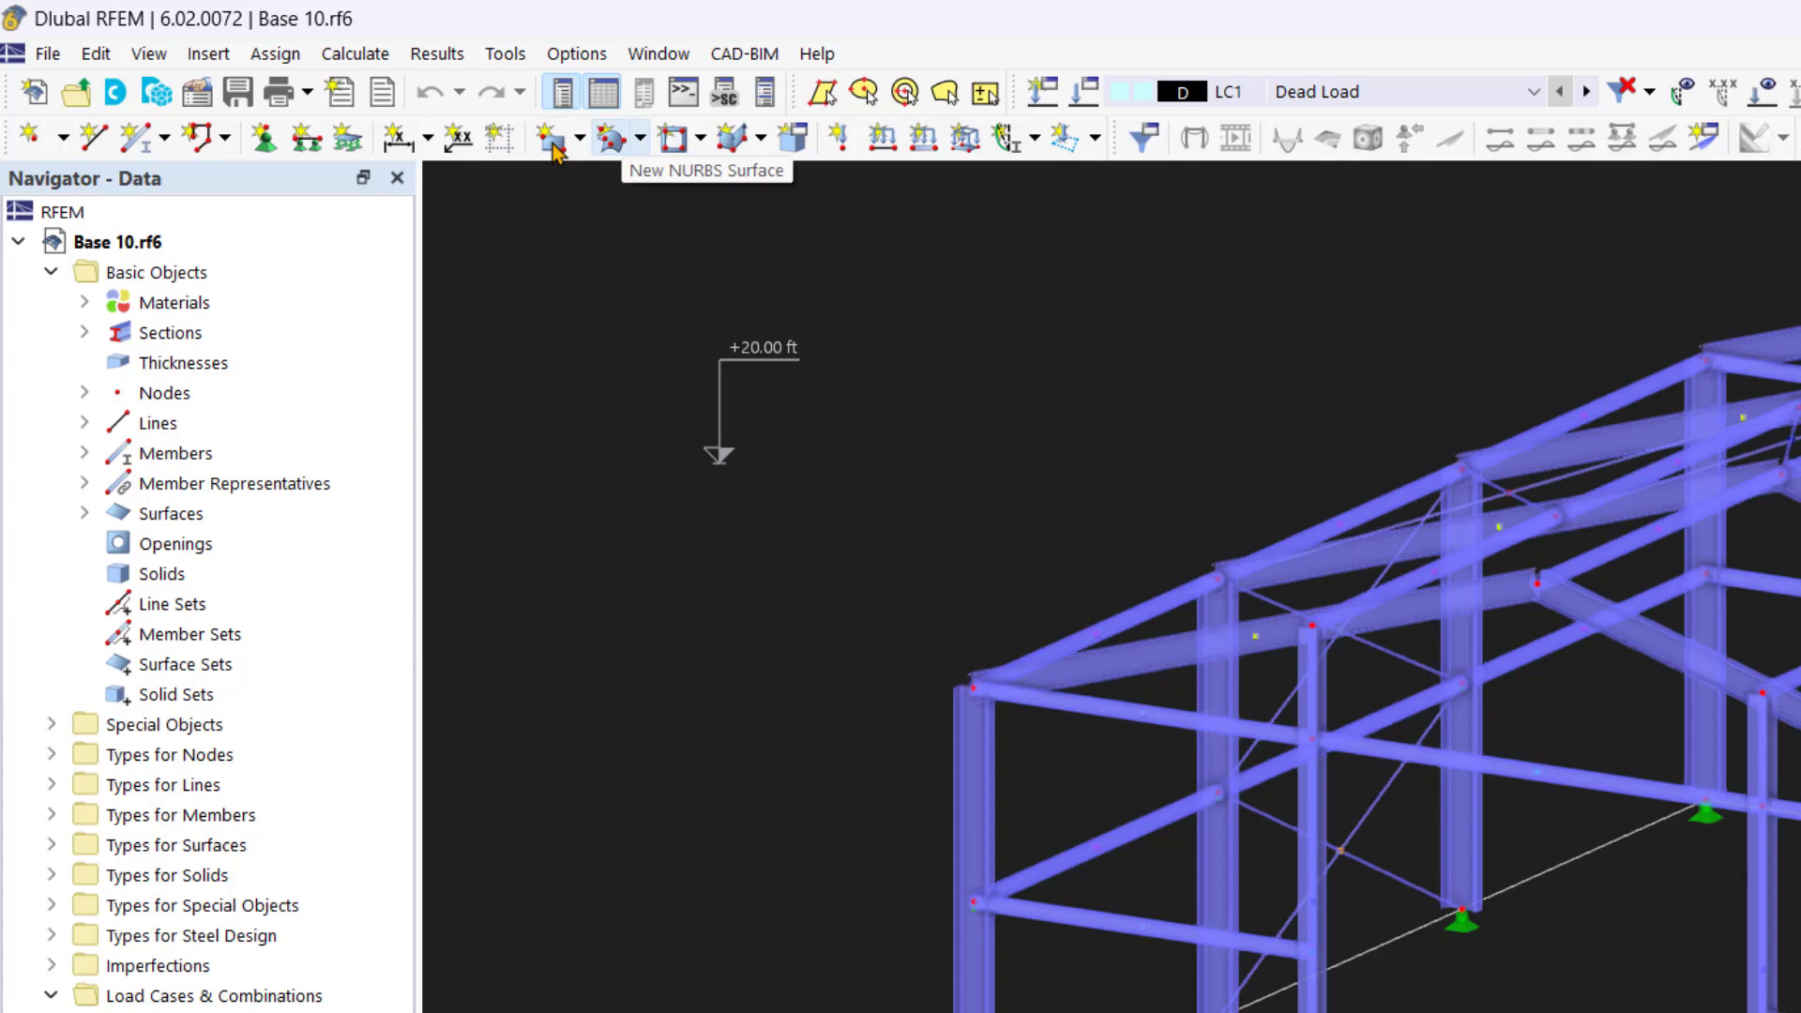
left_click(641, 141)
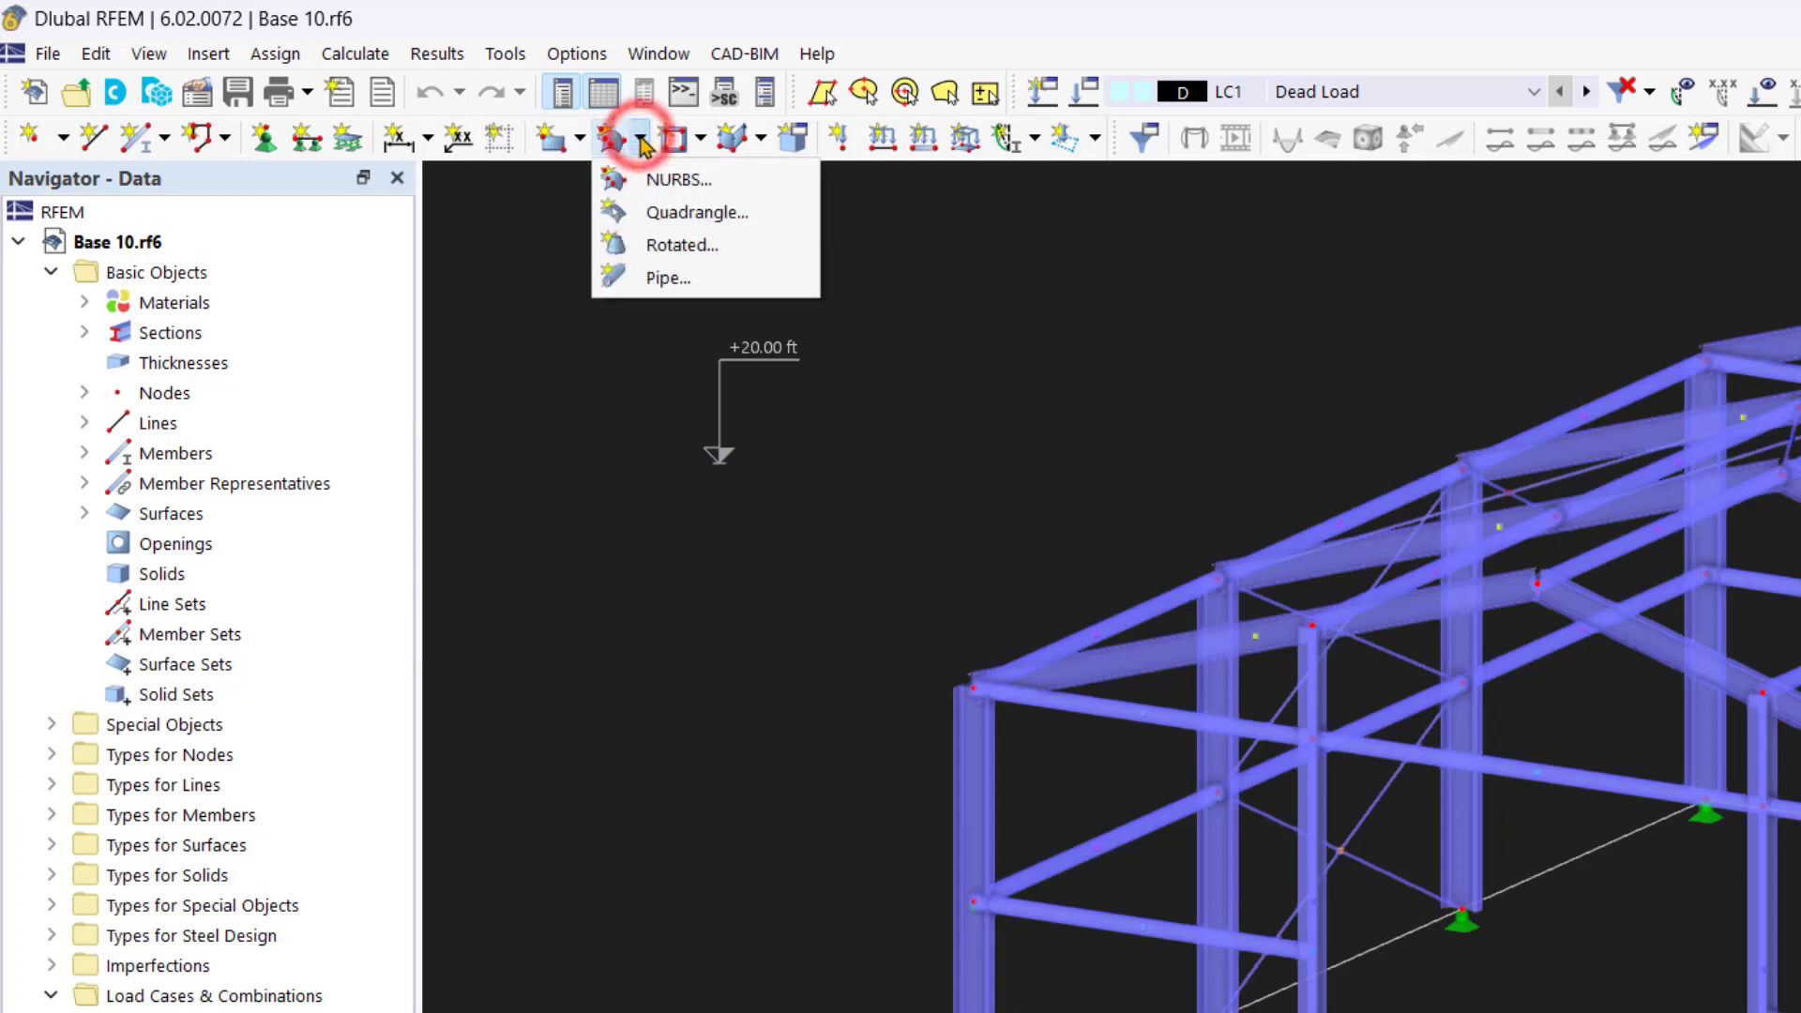
left_click(581, 141)
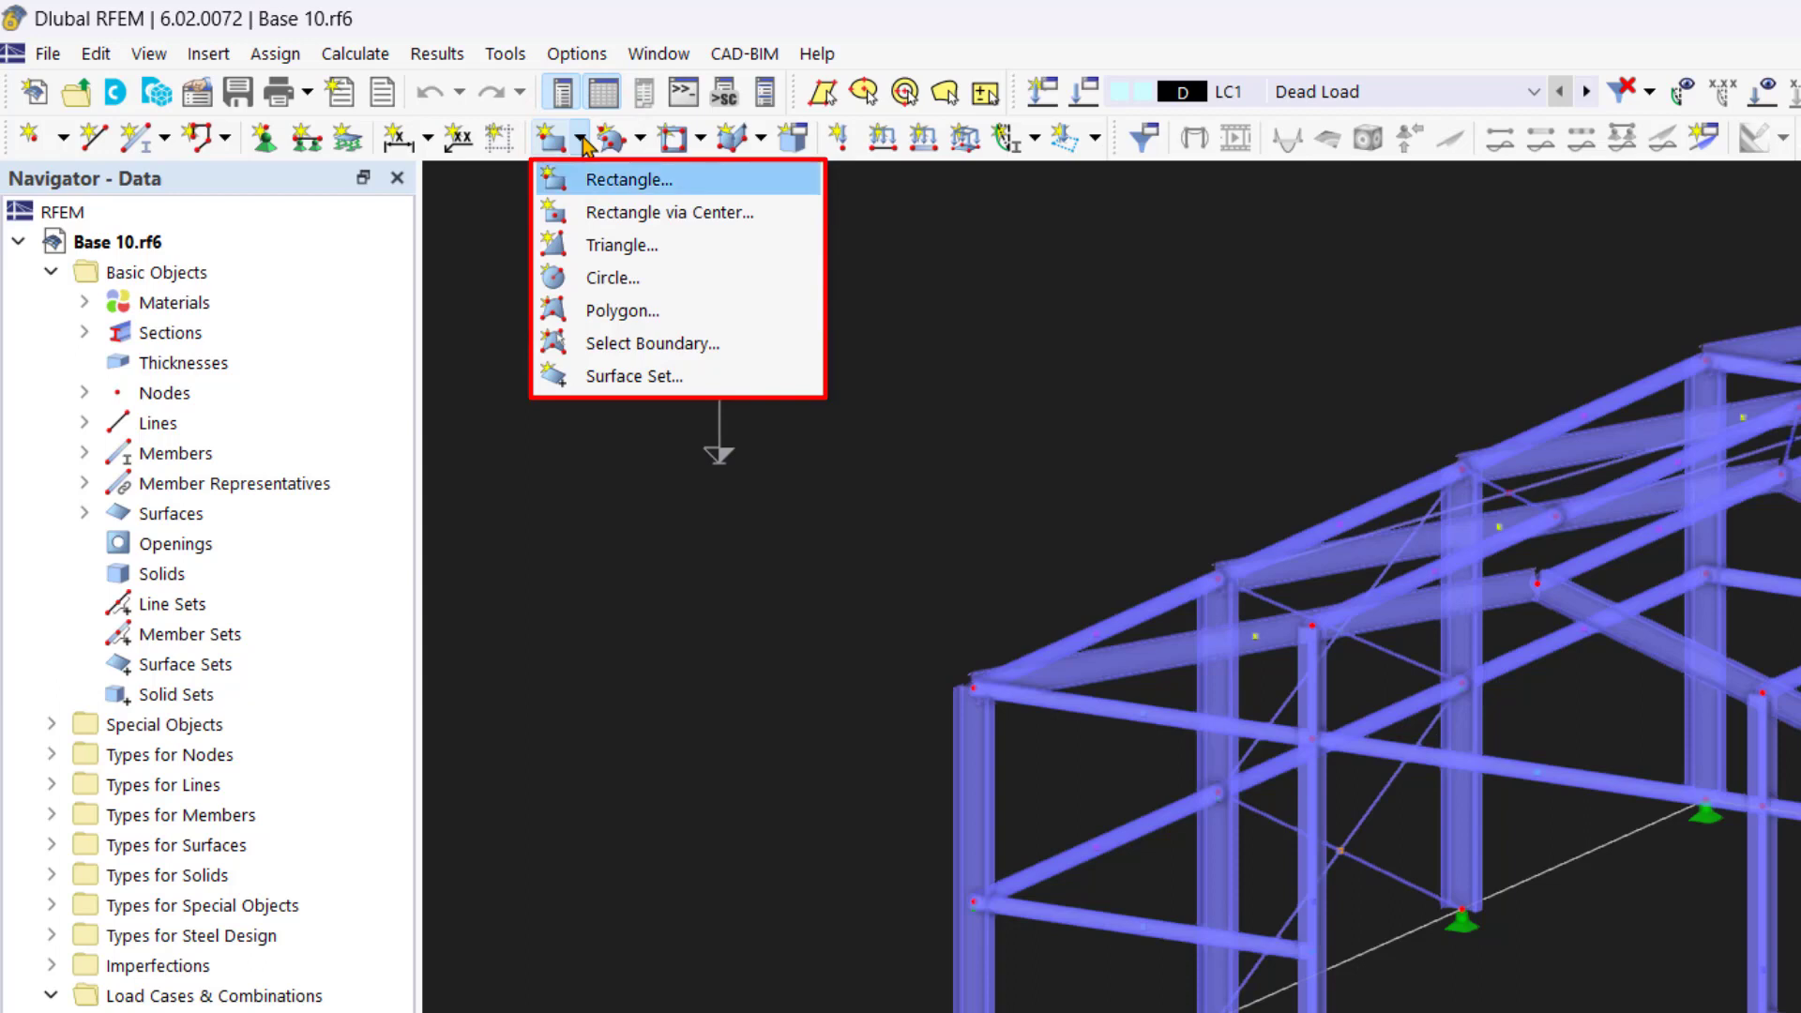
key("Down")
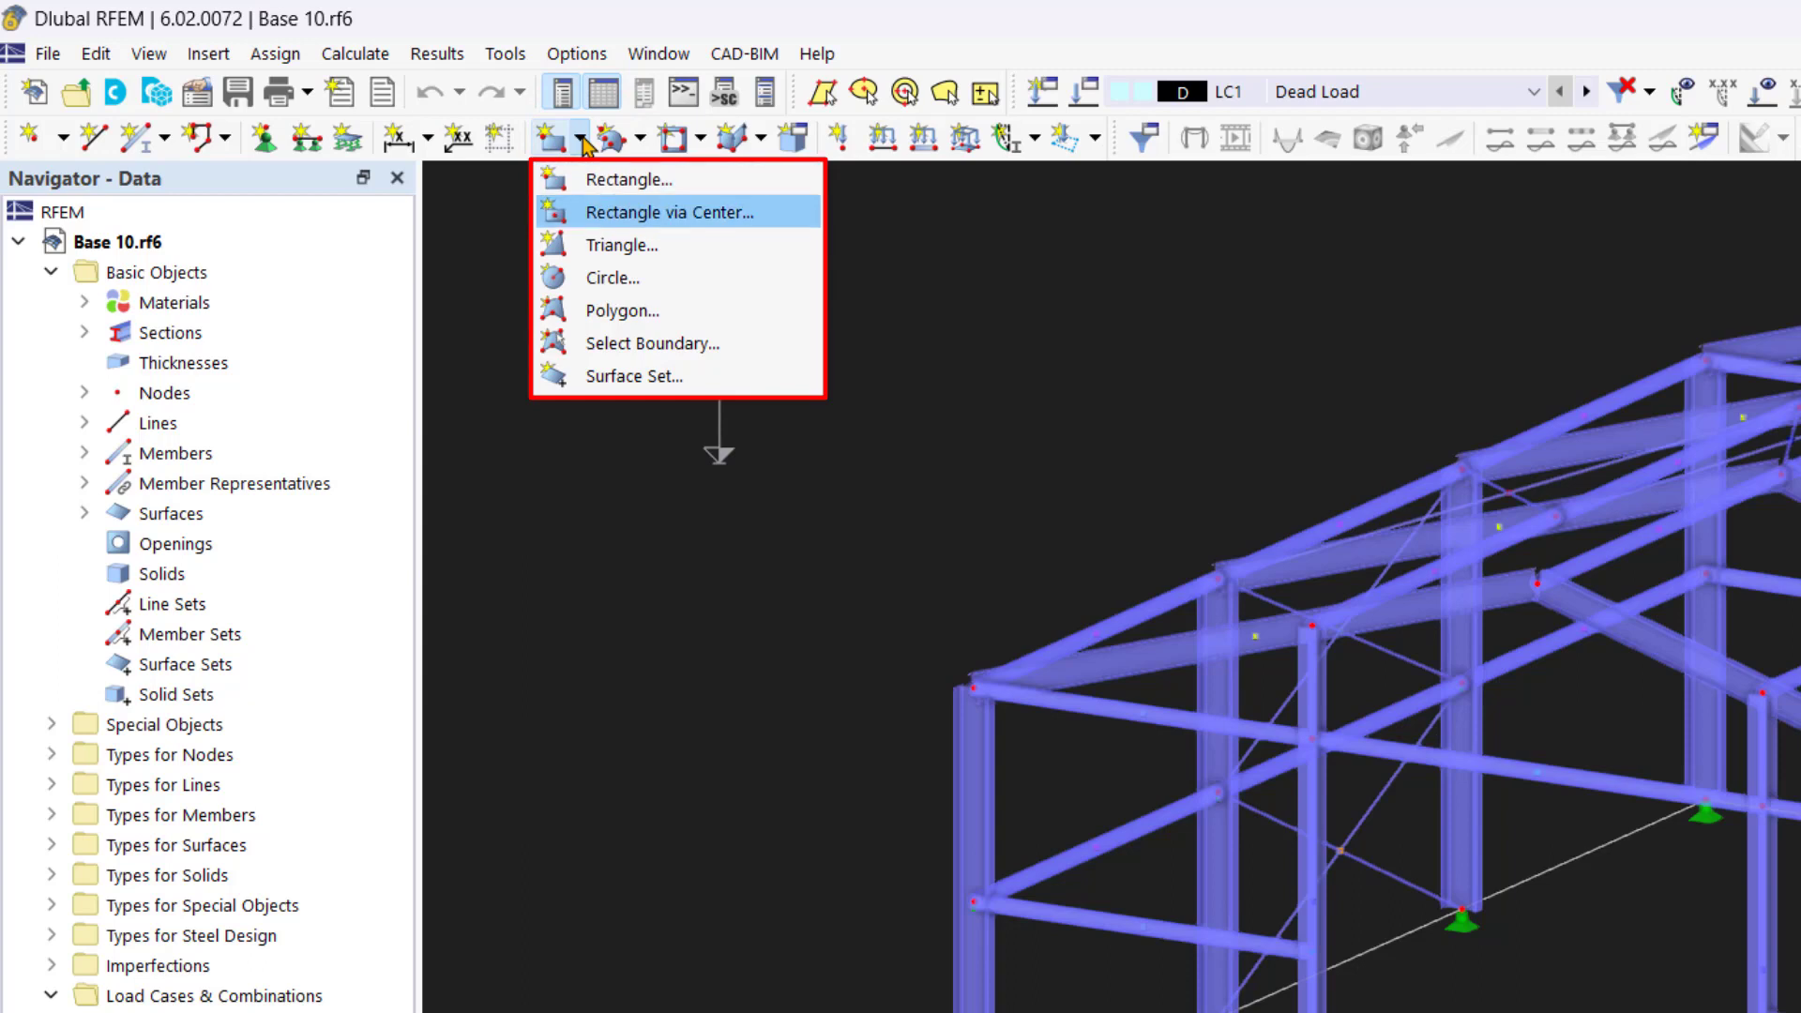
left_click(679, 202)
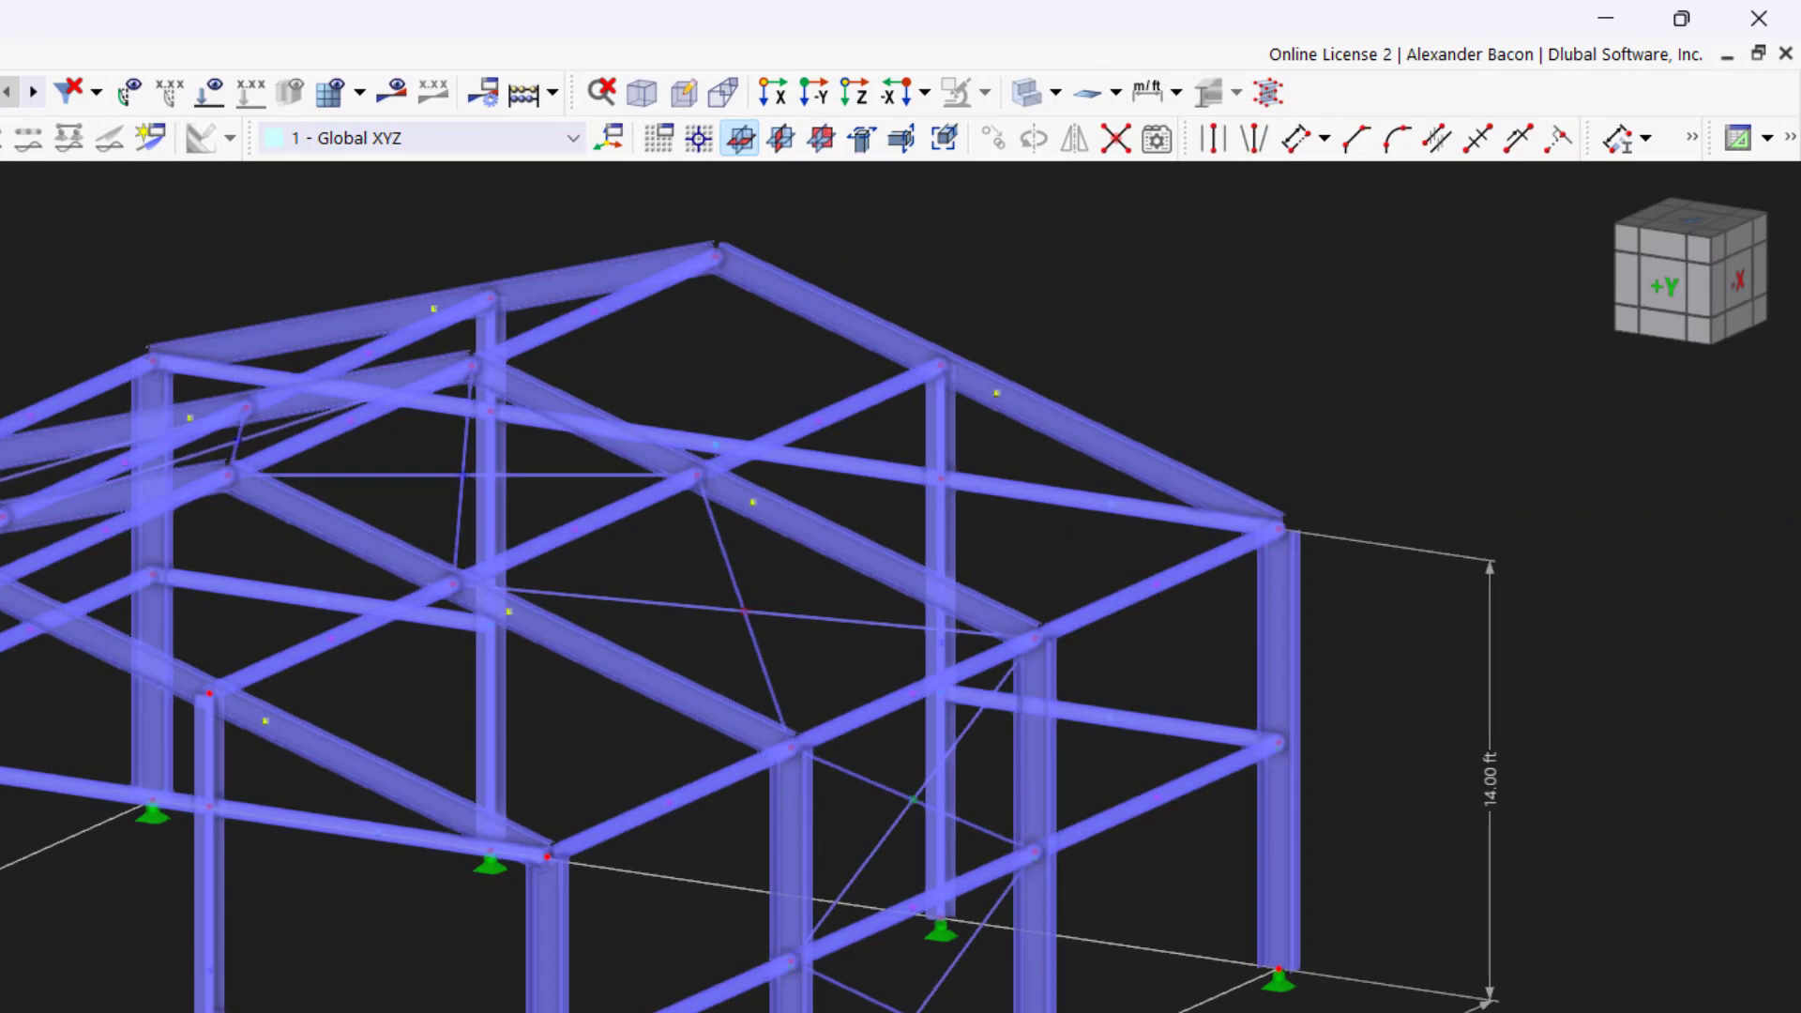
- Customize the toolbars by adding the Cascade and Tile Horizontally window commands beside the existing insert commands
right_click(1343, 110)
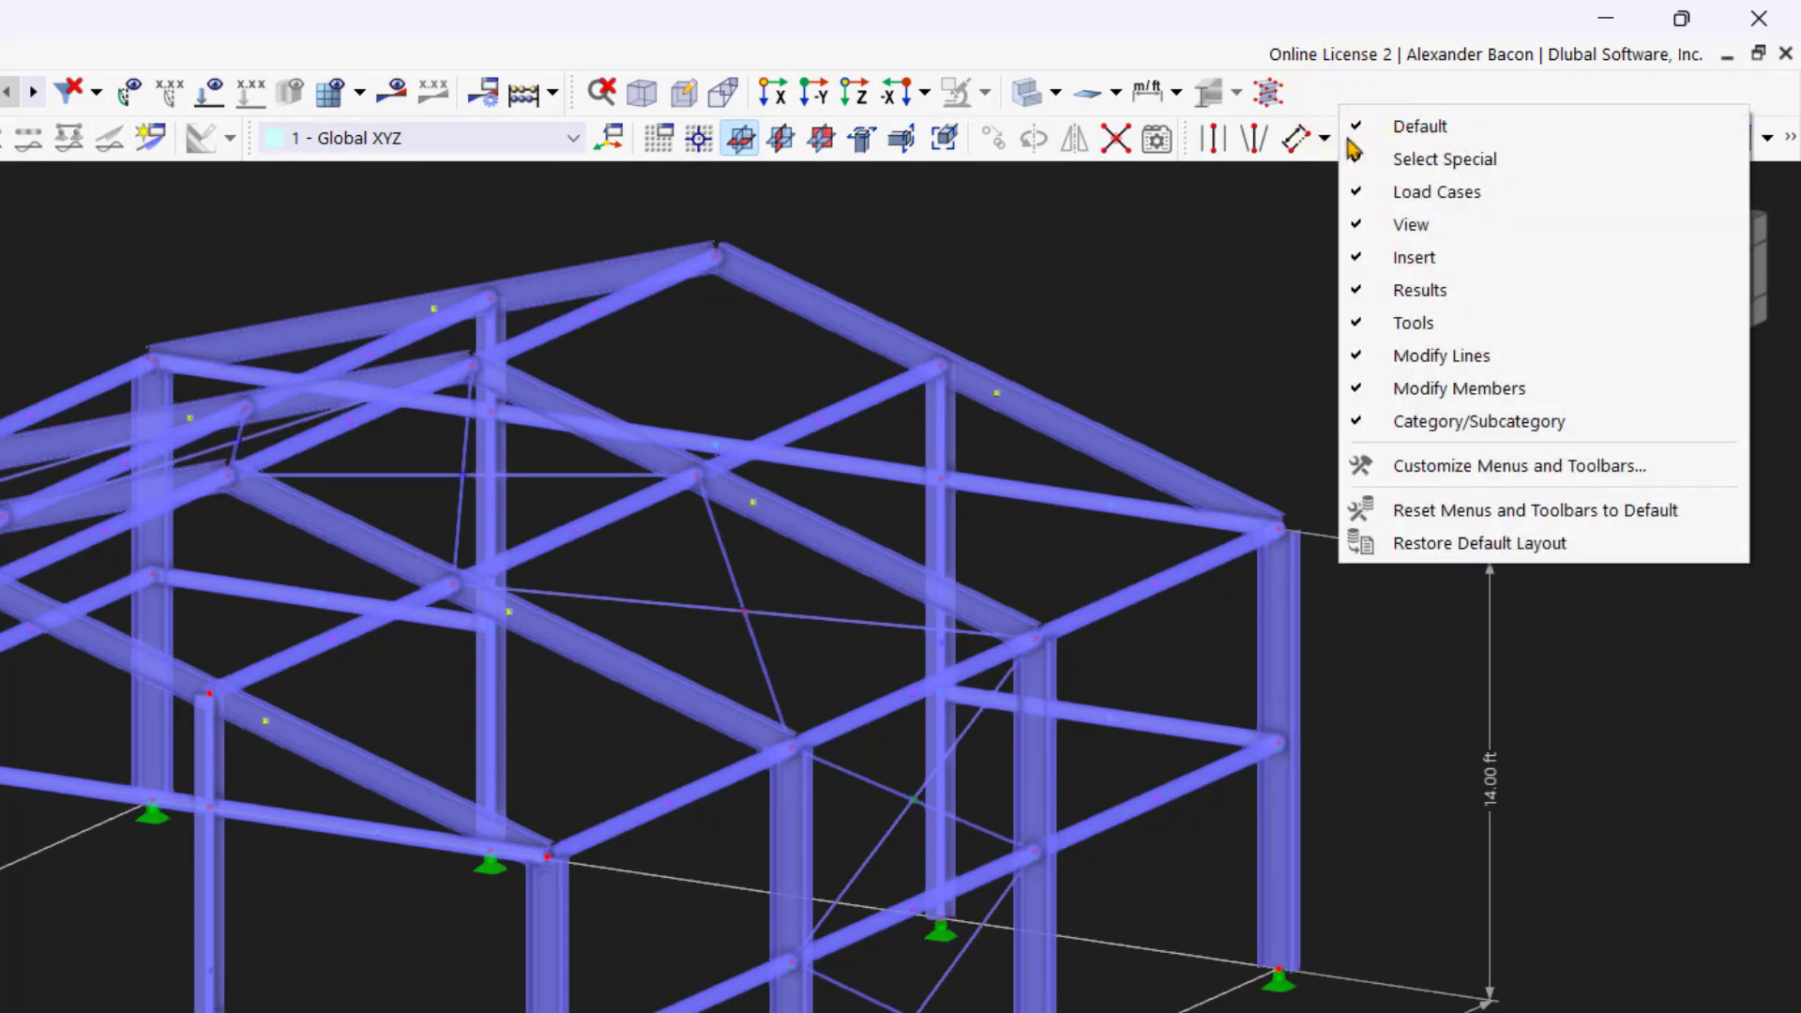
left_click(1424, 469)
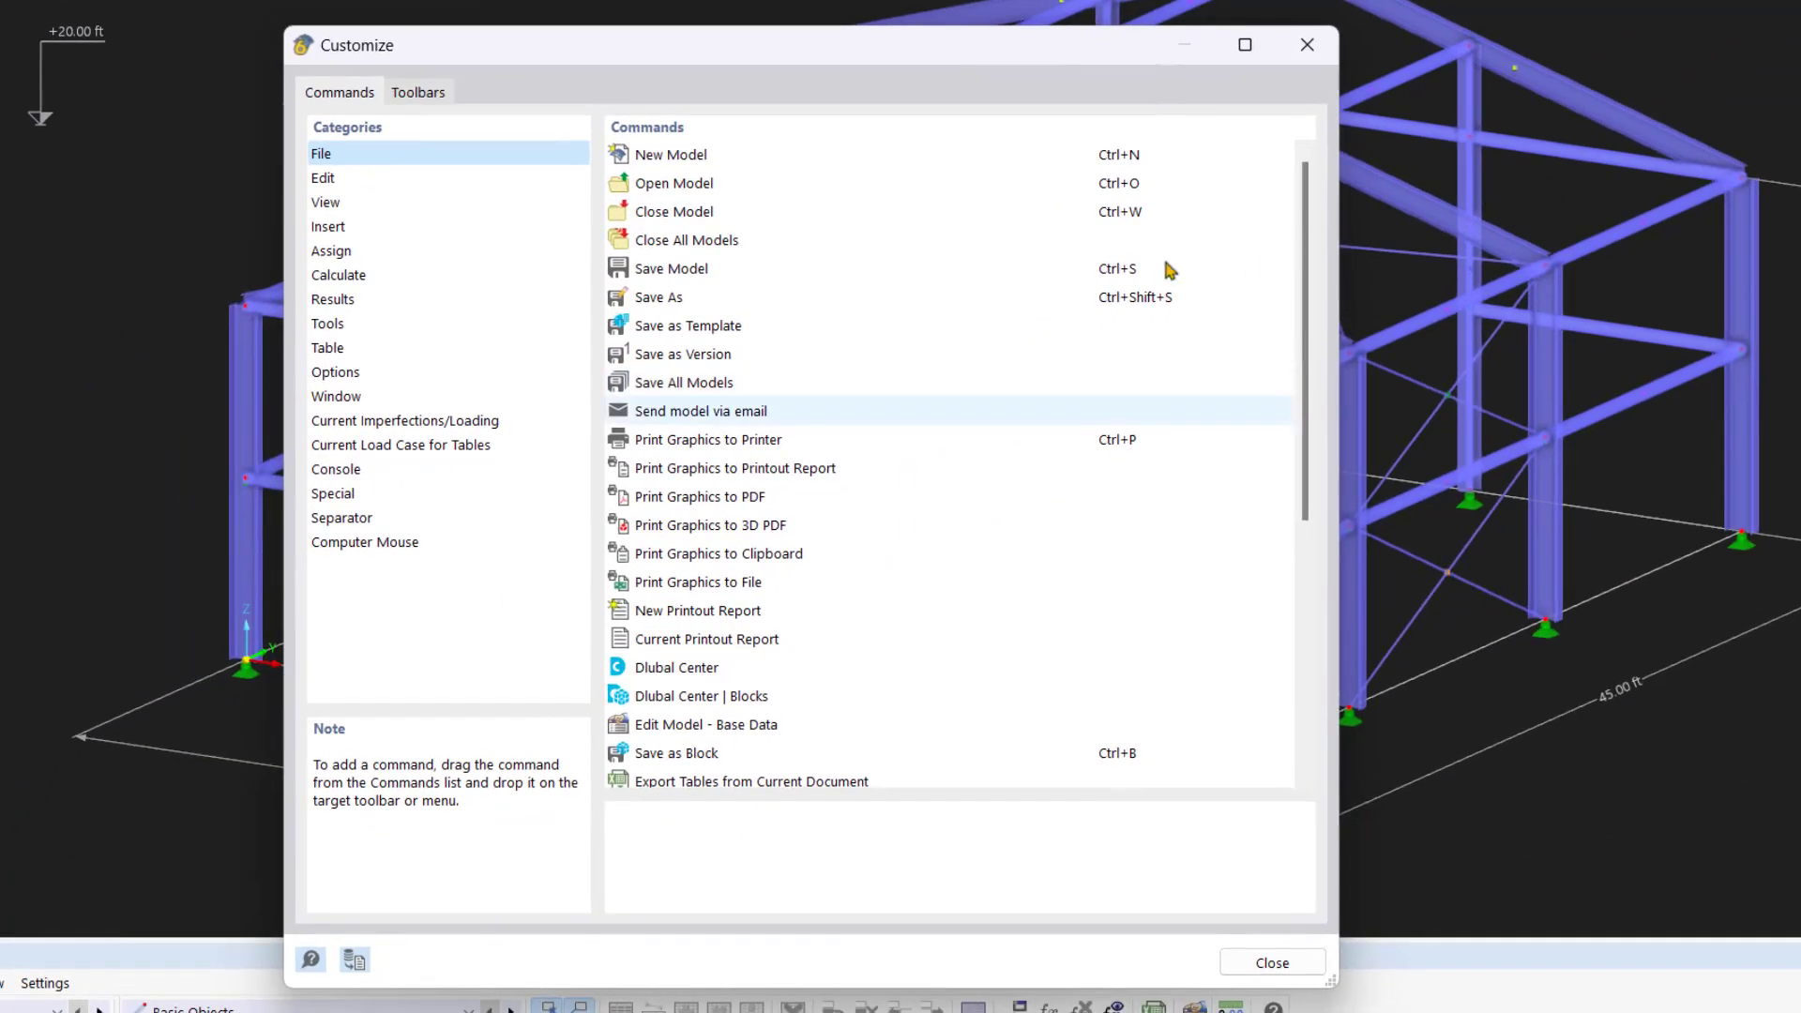
left_click(472, 395)
left_click(451, 372)
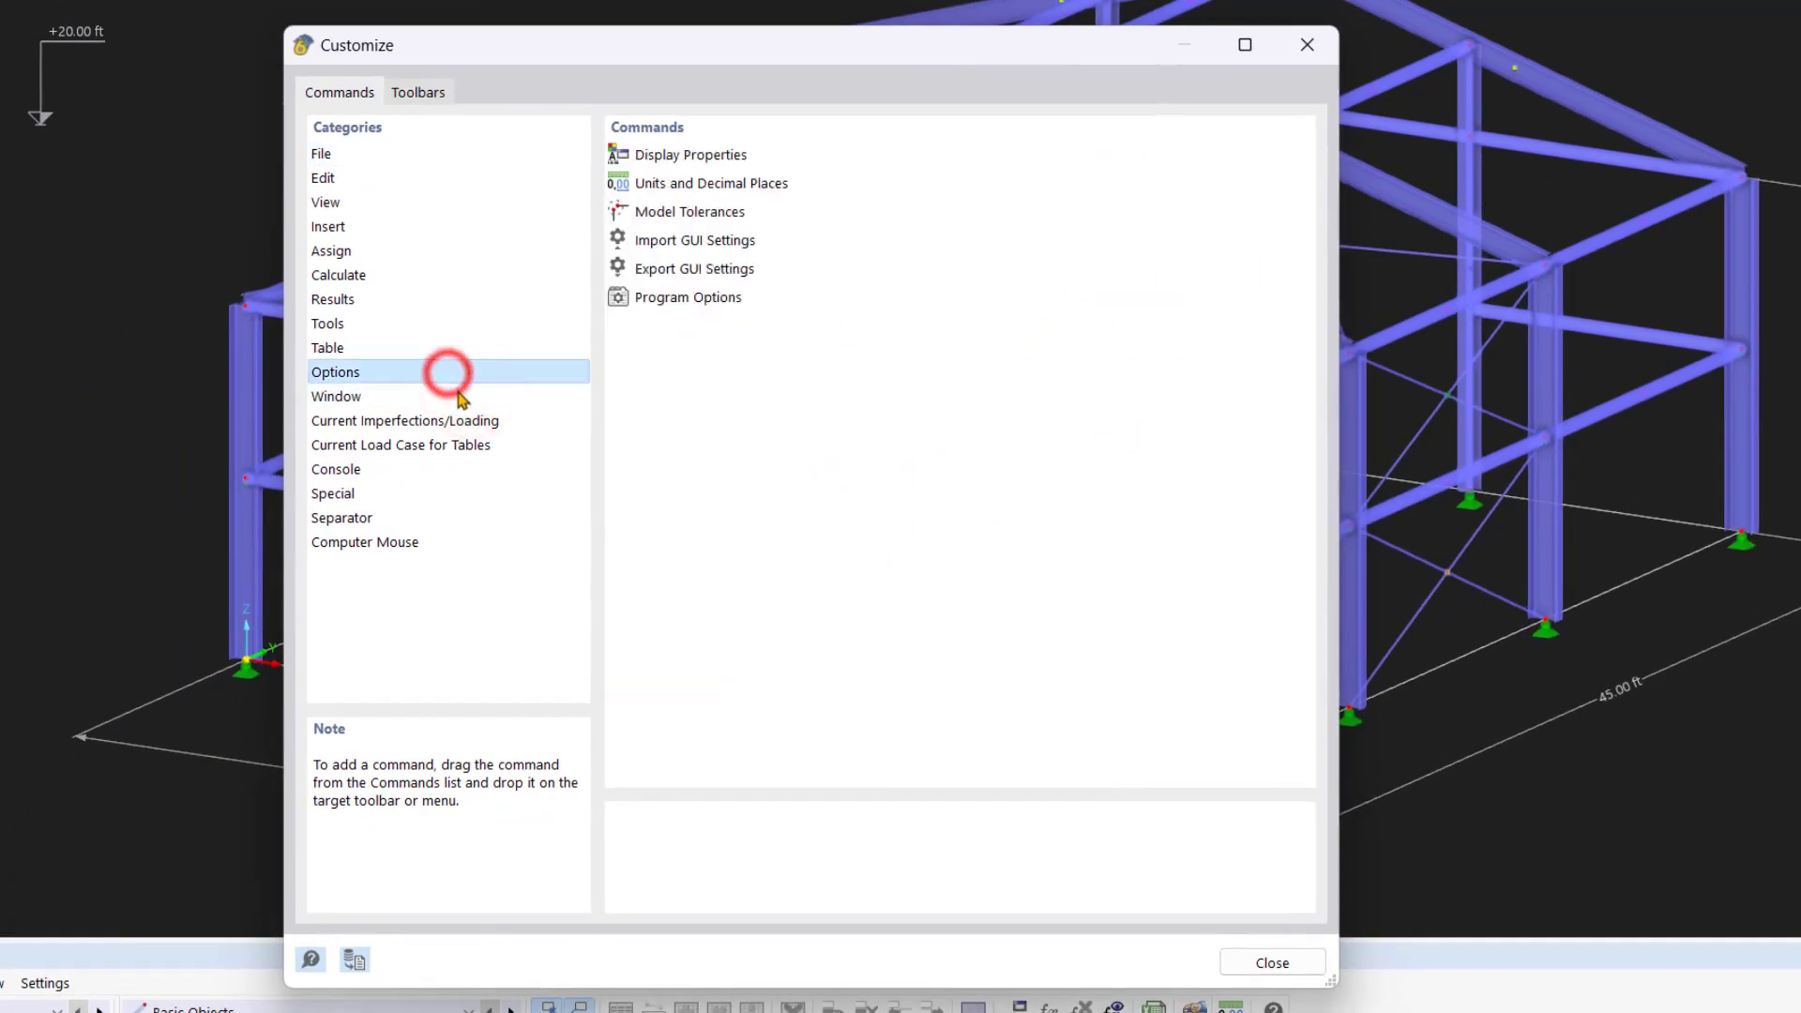
left_click(463, 395)
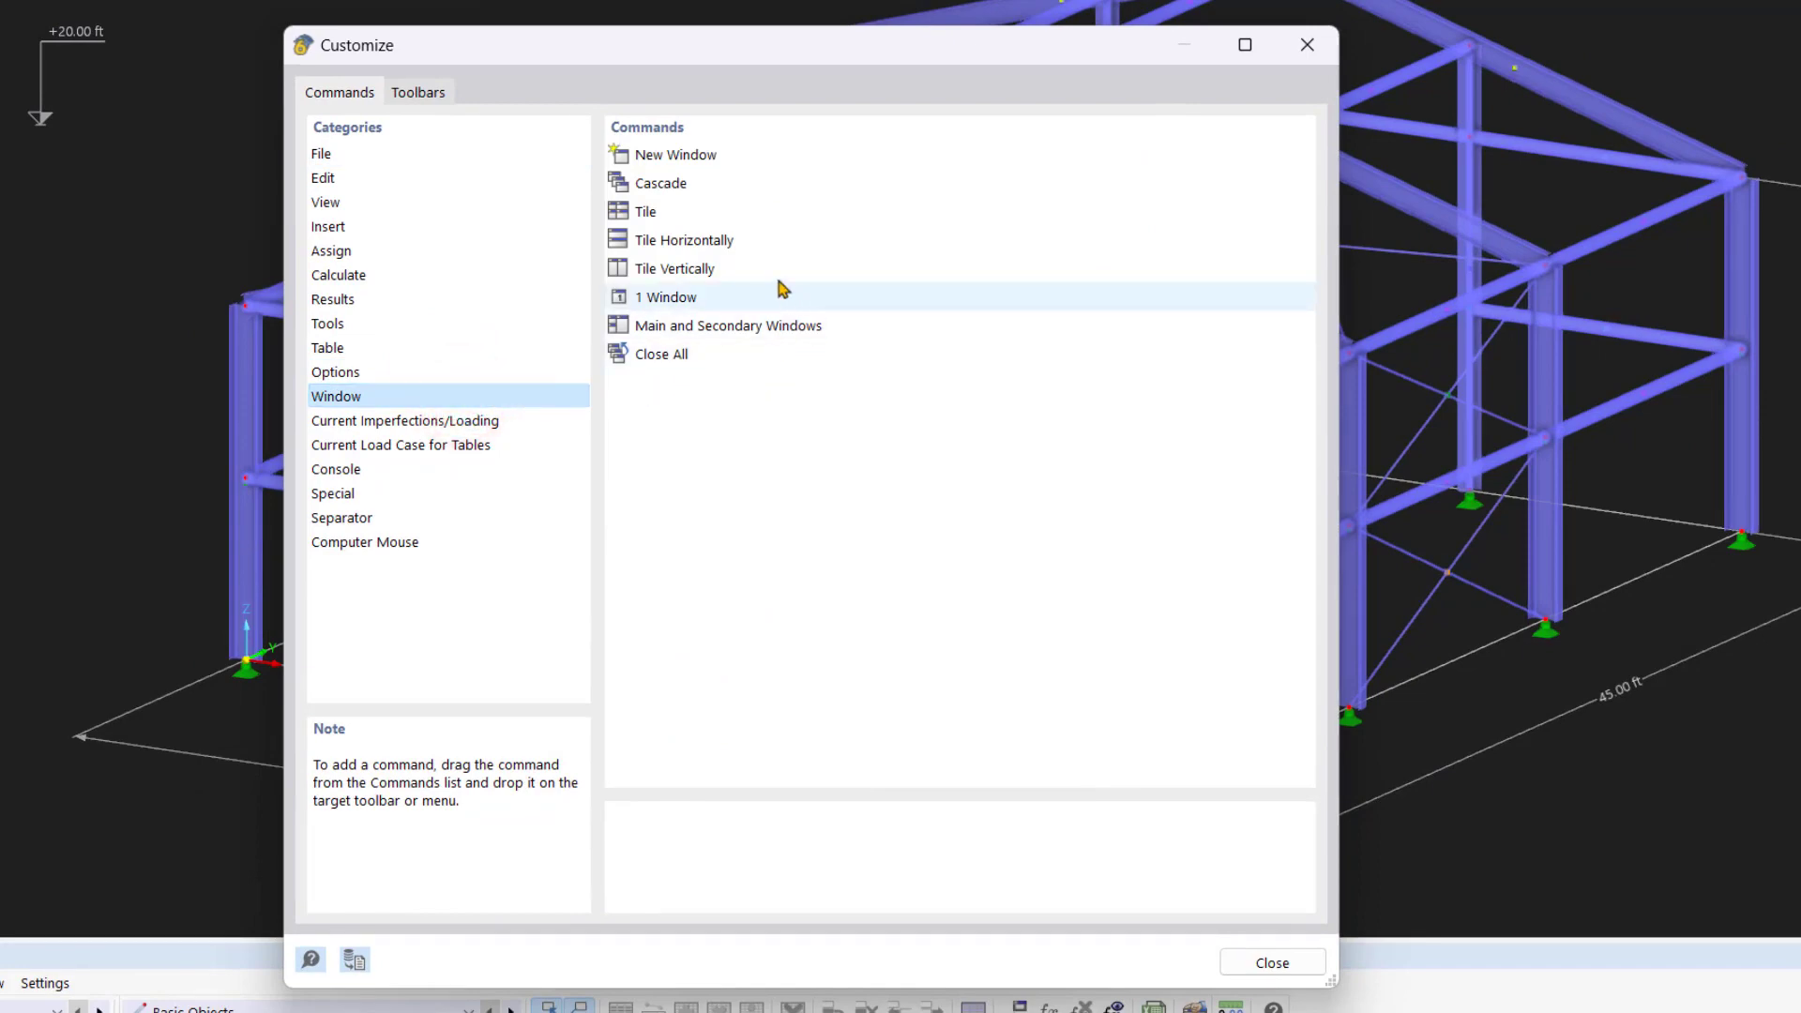
mouse_move(710, 192)
left_mouse_down()
mouse_move(569, 49)
mouse_move(345, 0)
left_mouse_up()
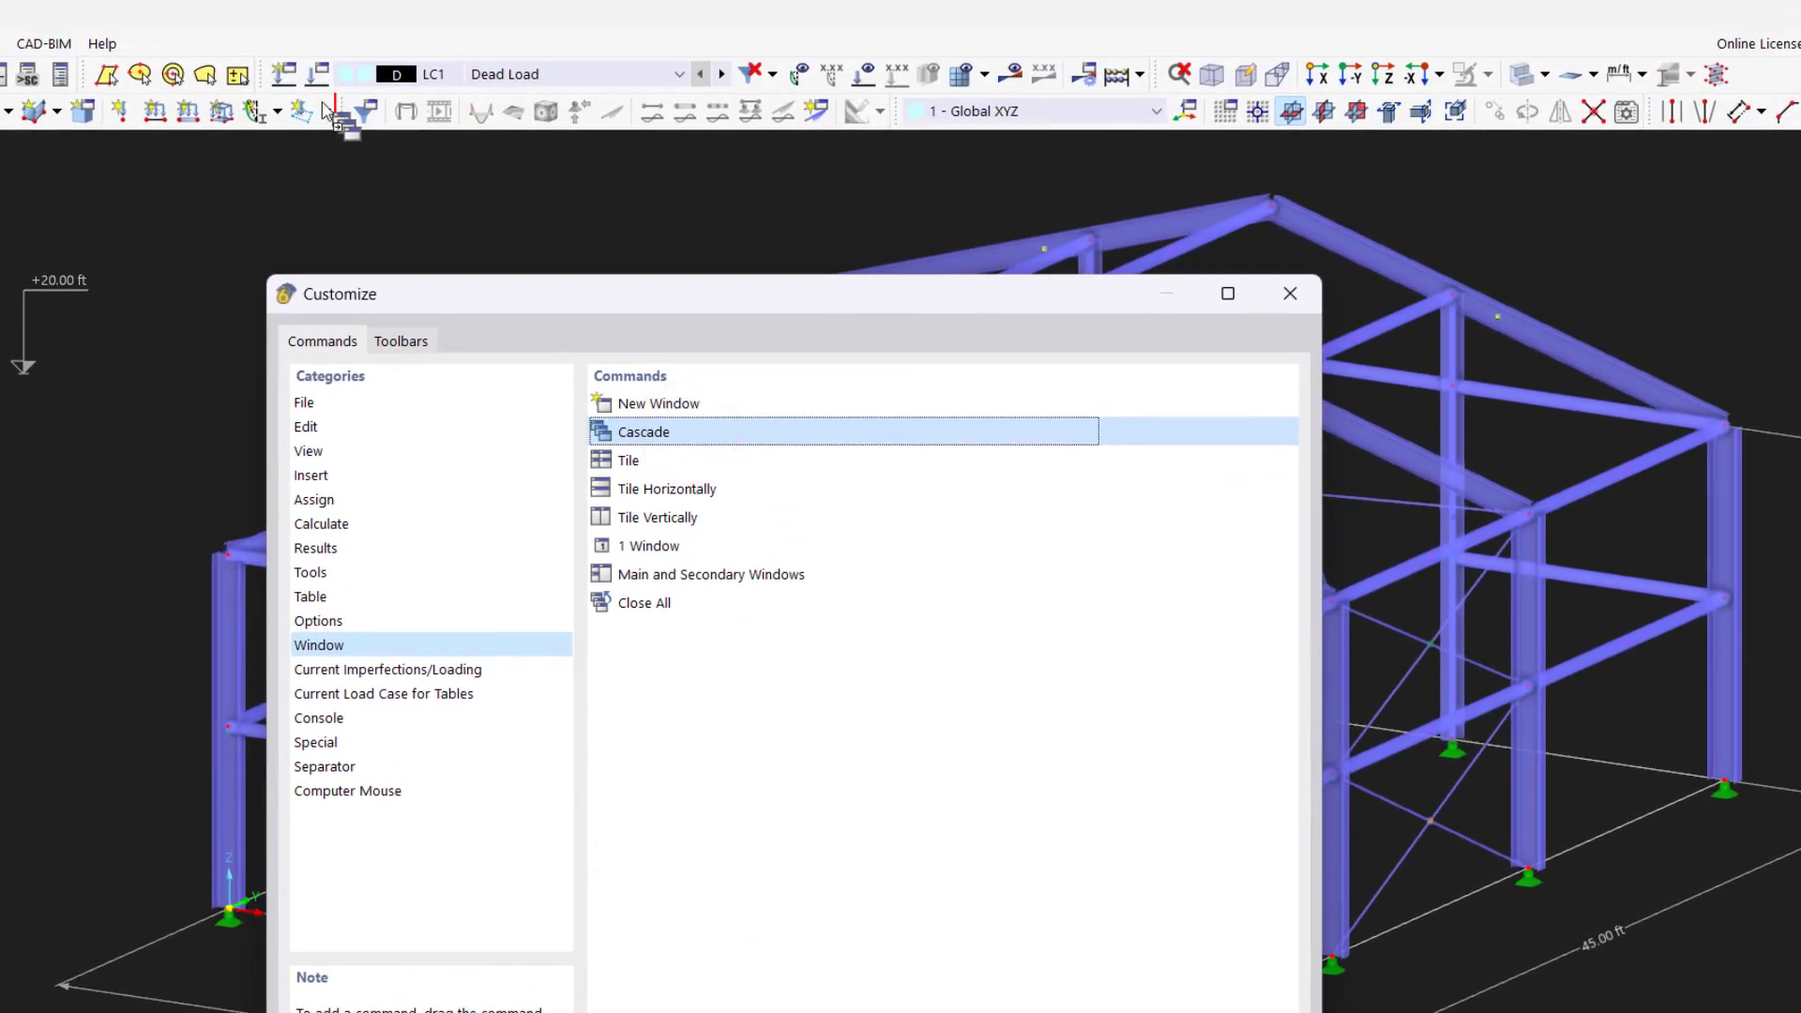
left_click_drag(326, 110, 330, 113)
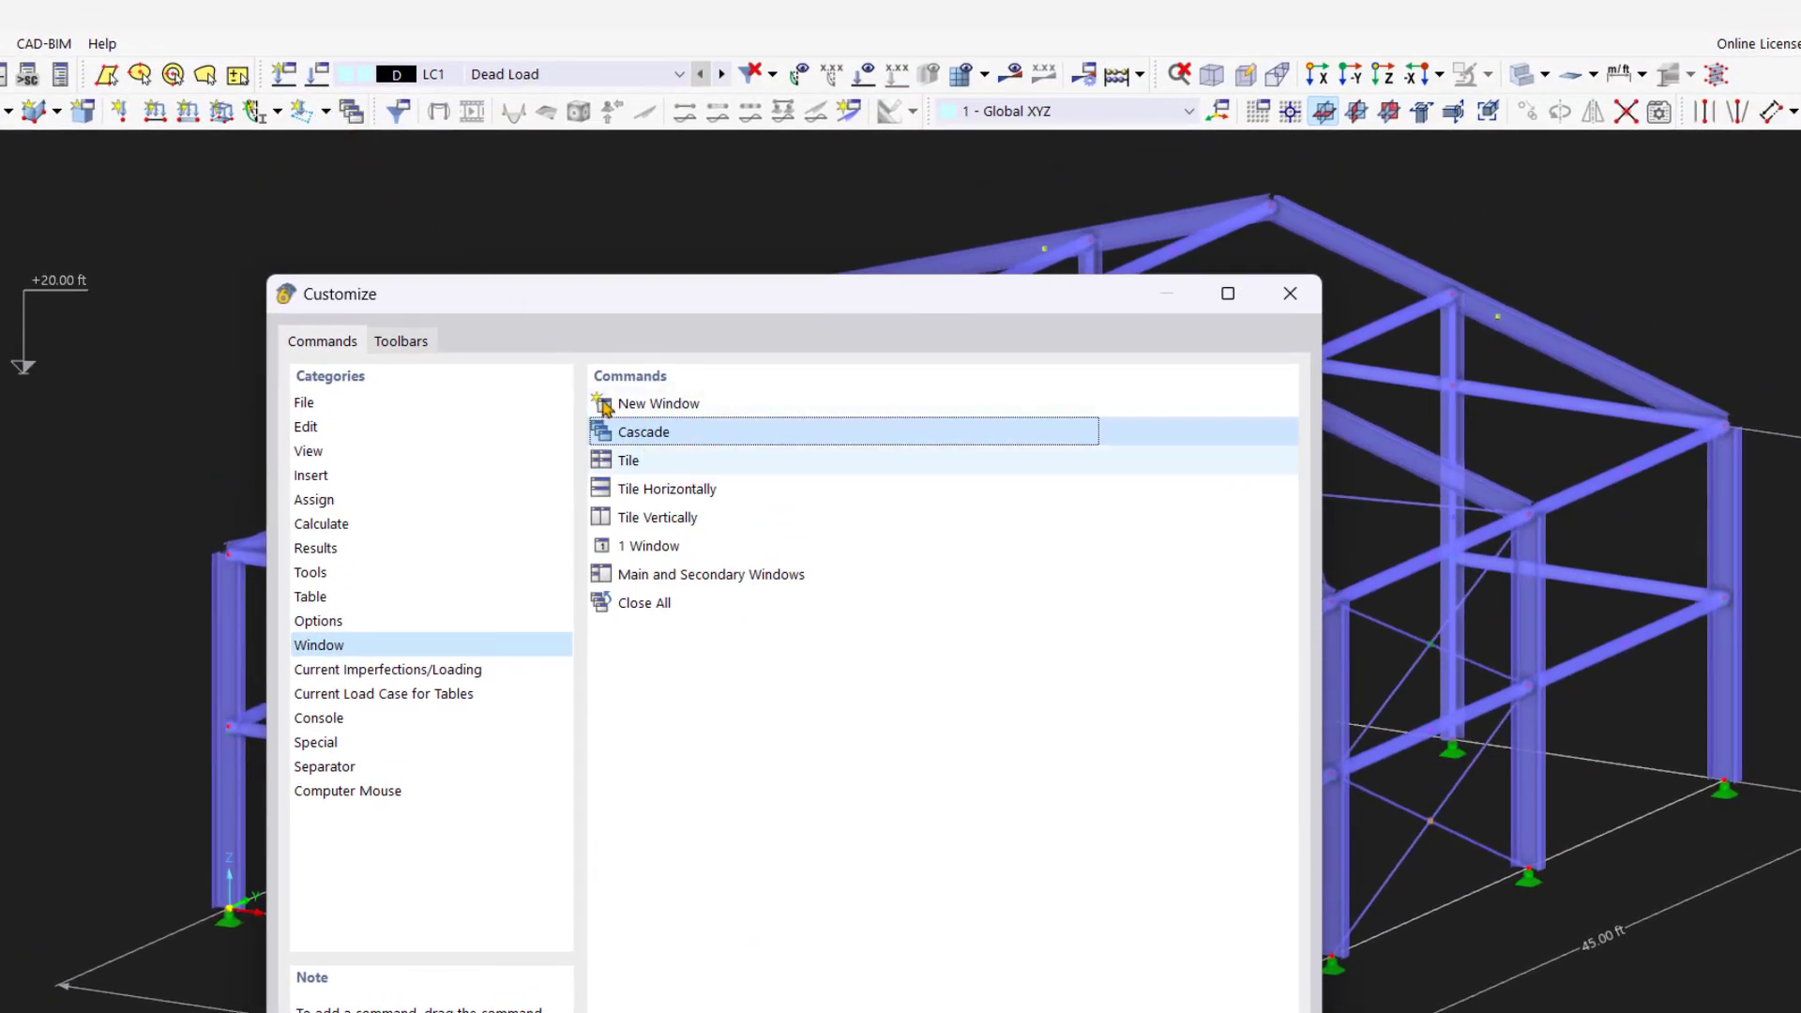
left_click_drag(682, 487, 370, 111)
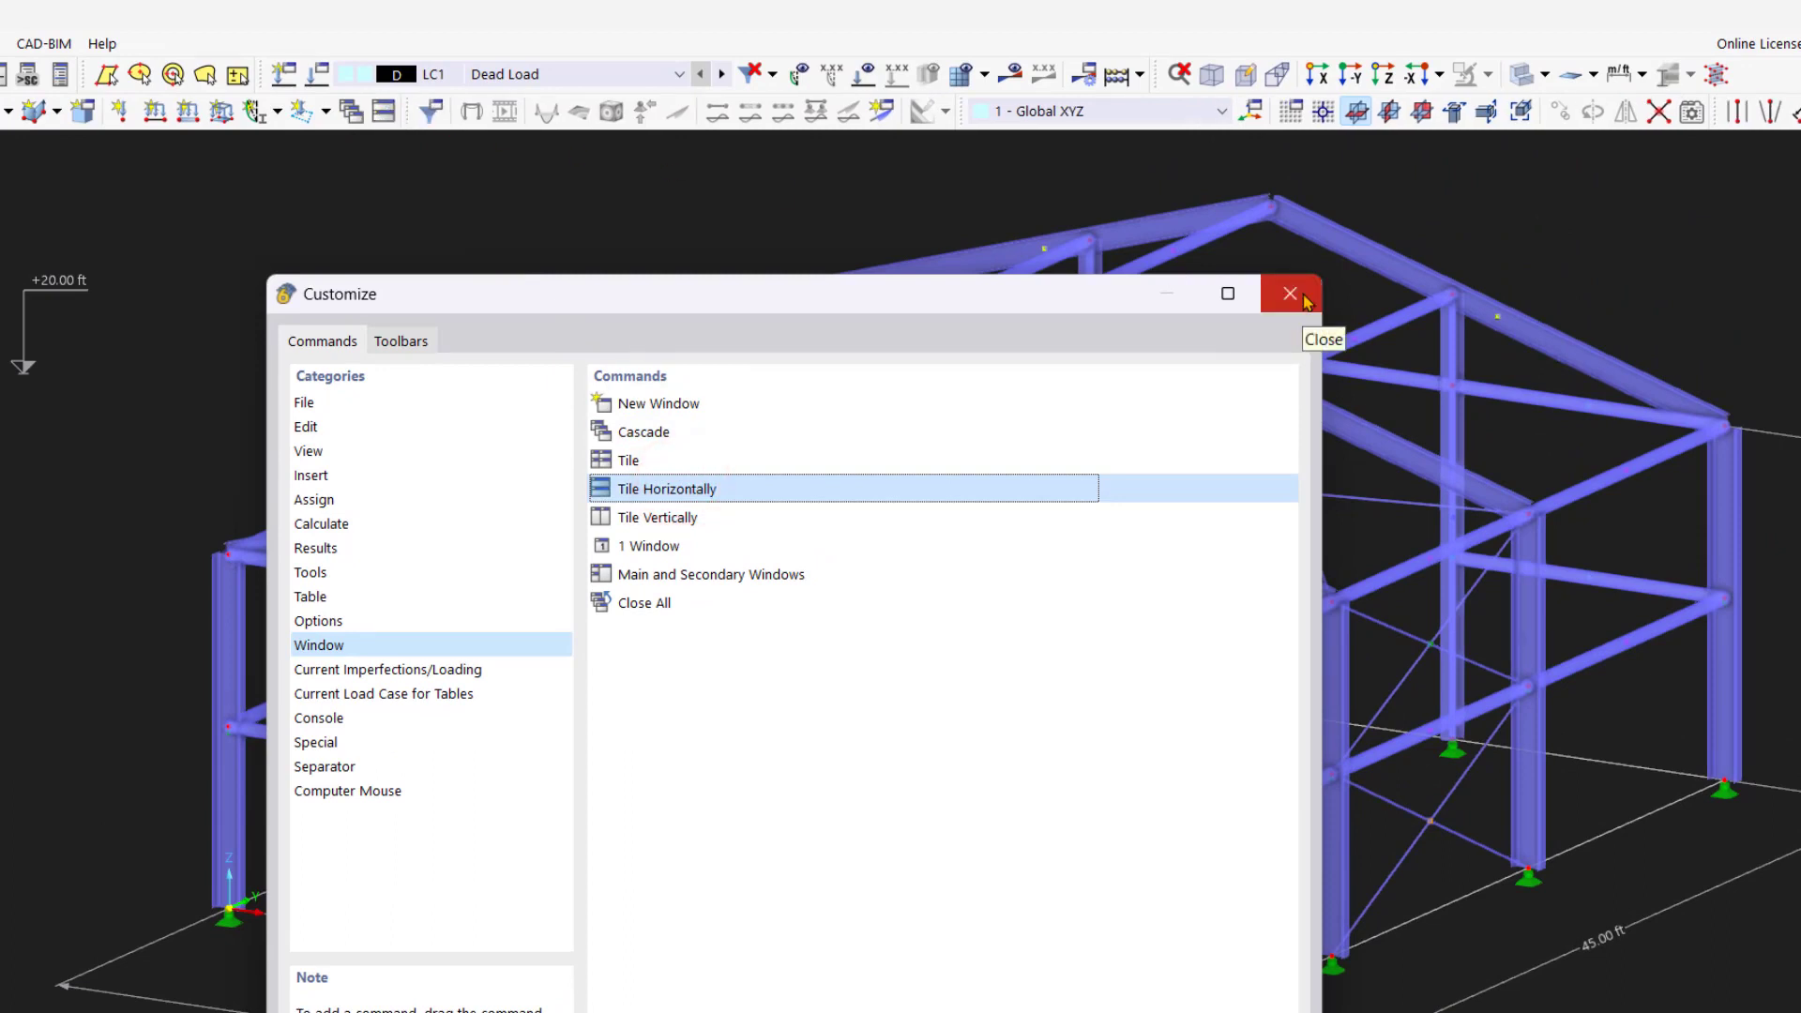
left_click(1304, 296)
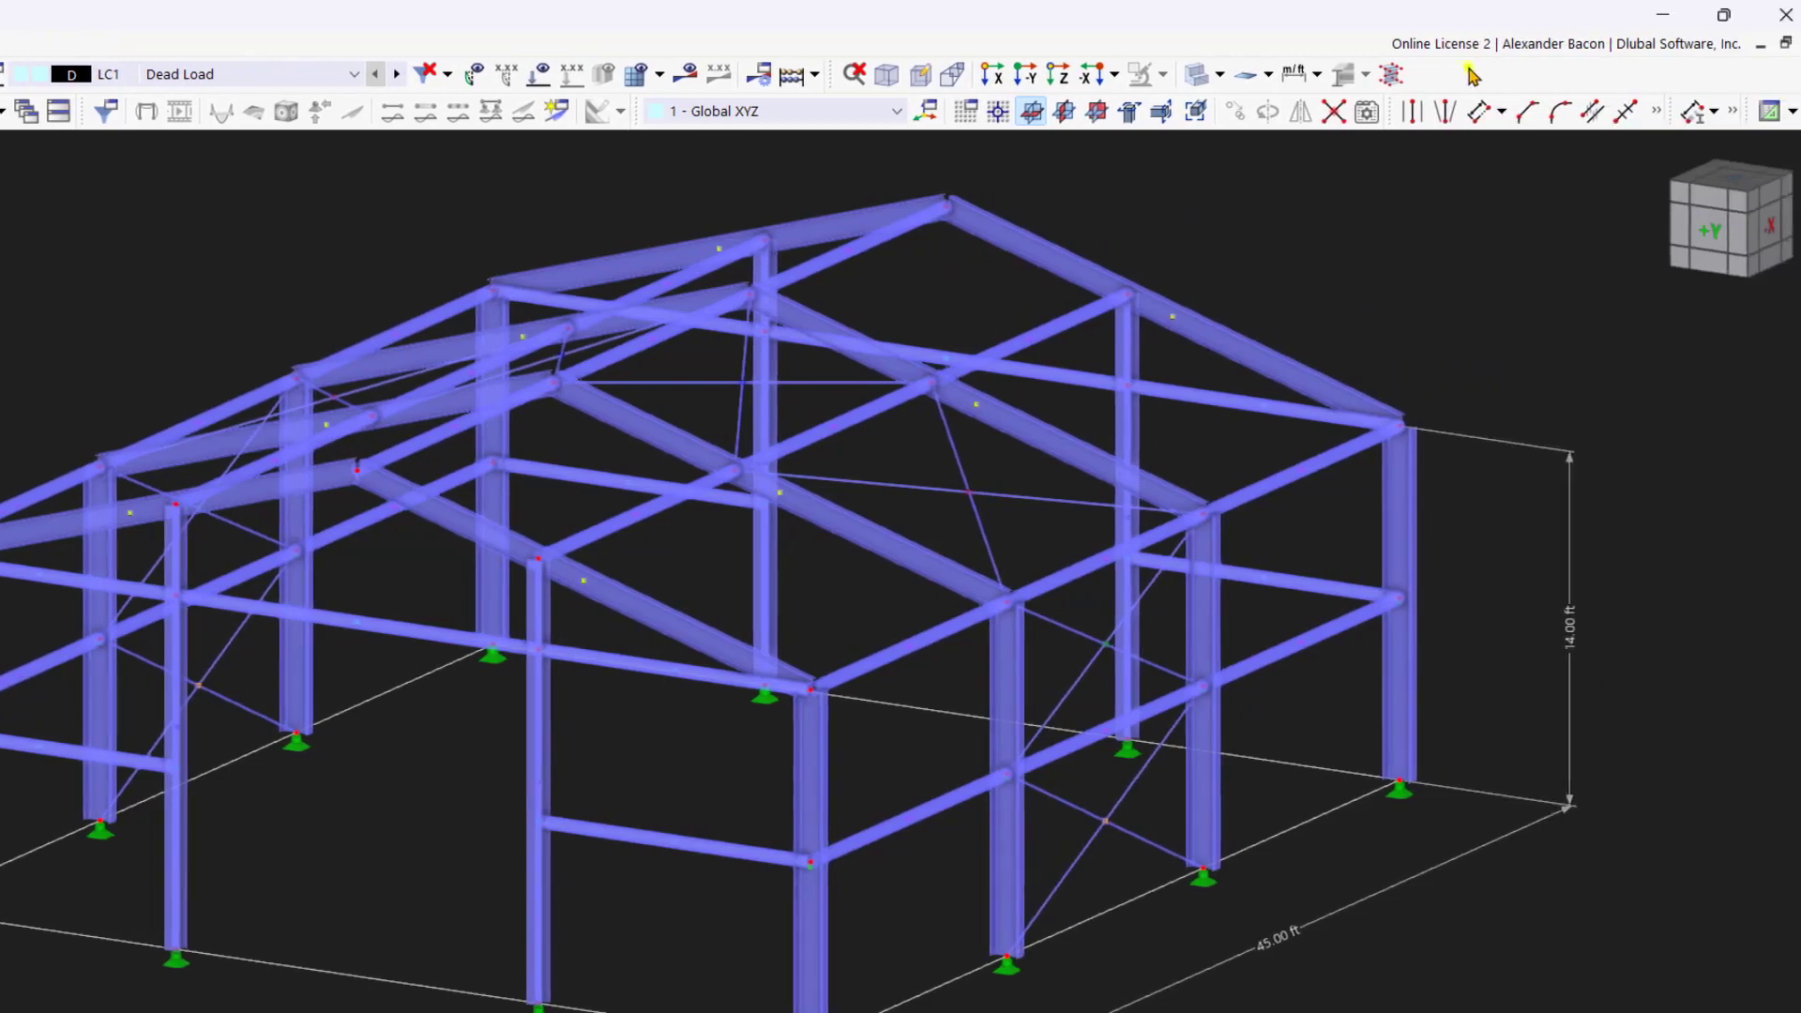
- Reset all menus and toolbars to their default configuration
right_click(1794, 75)
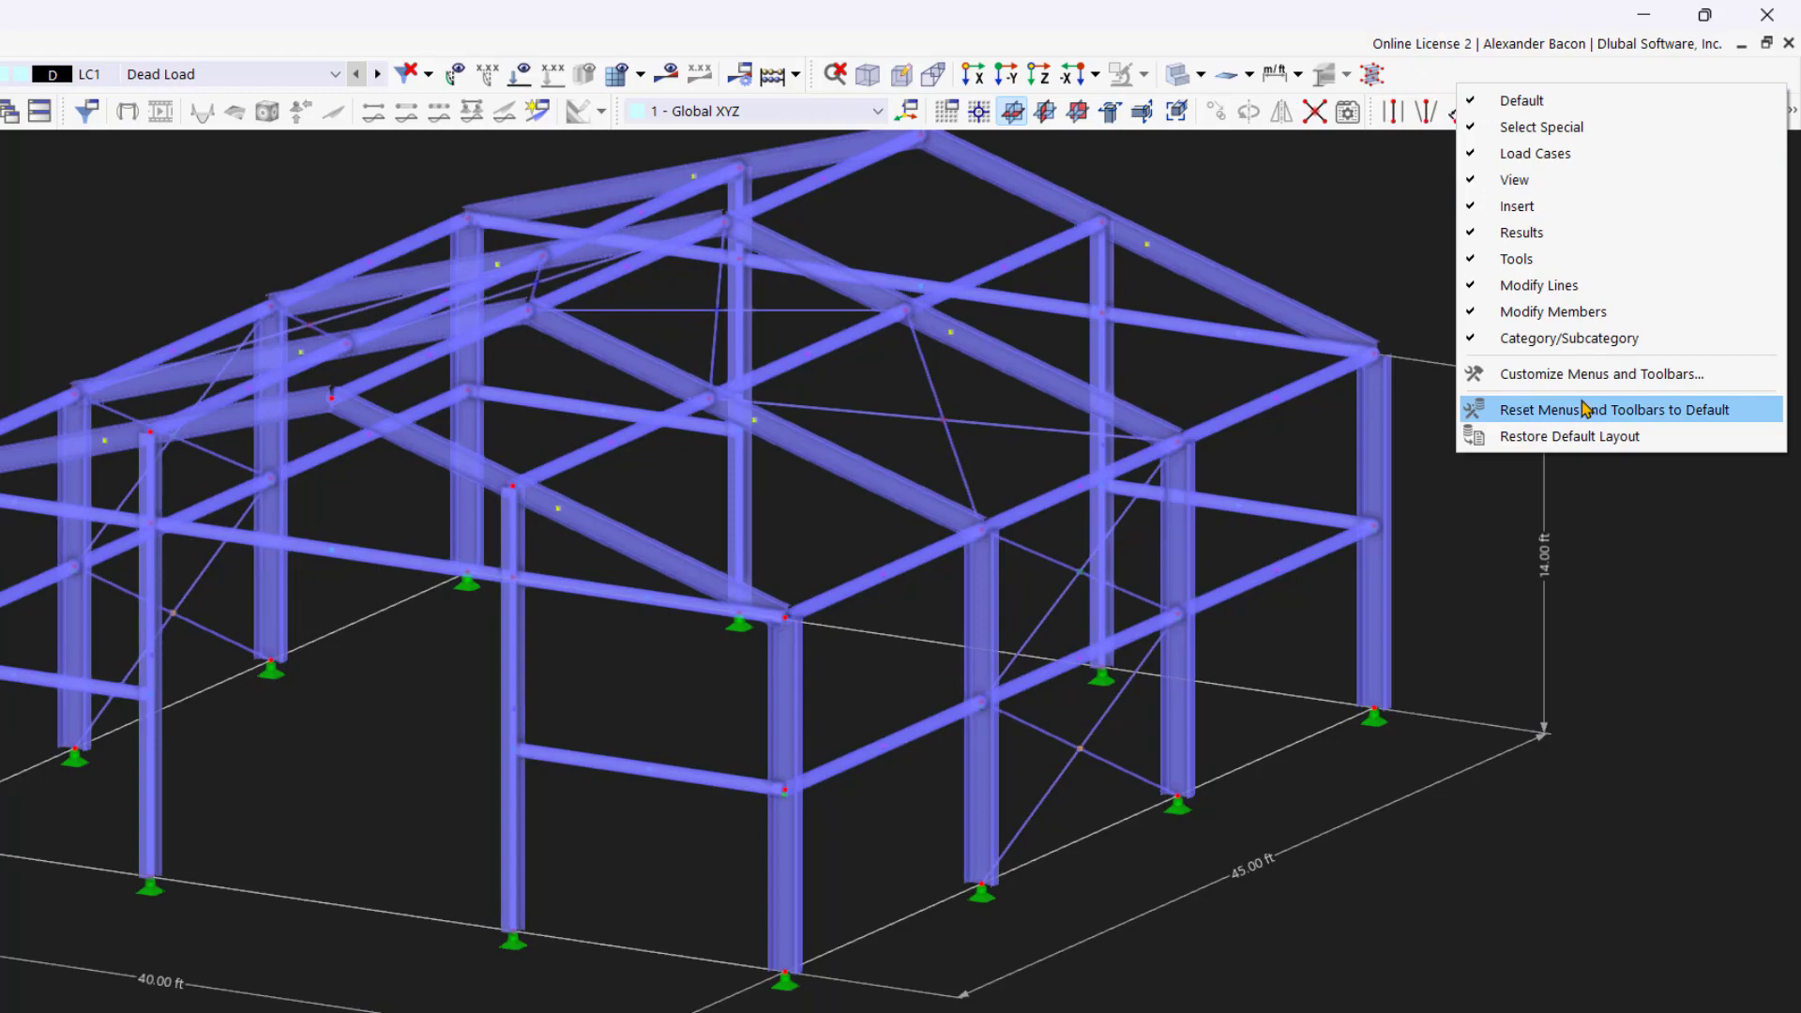
left_click(1584, 409)
left_click(582, 883)
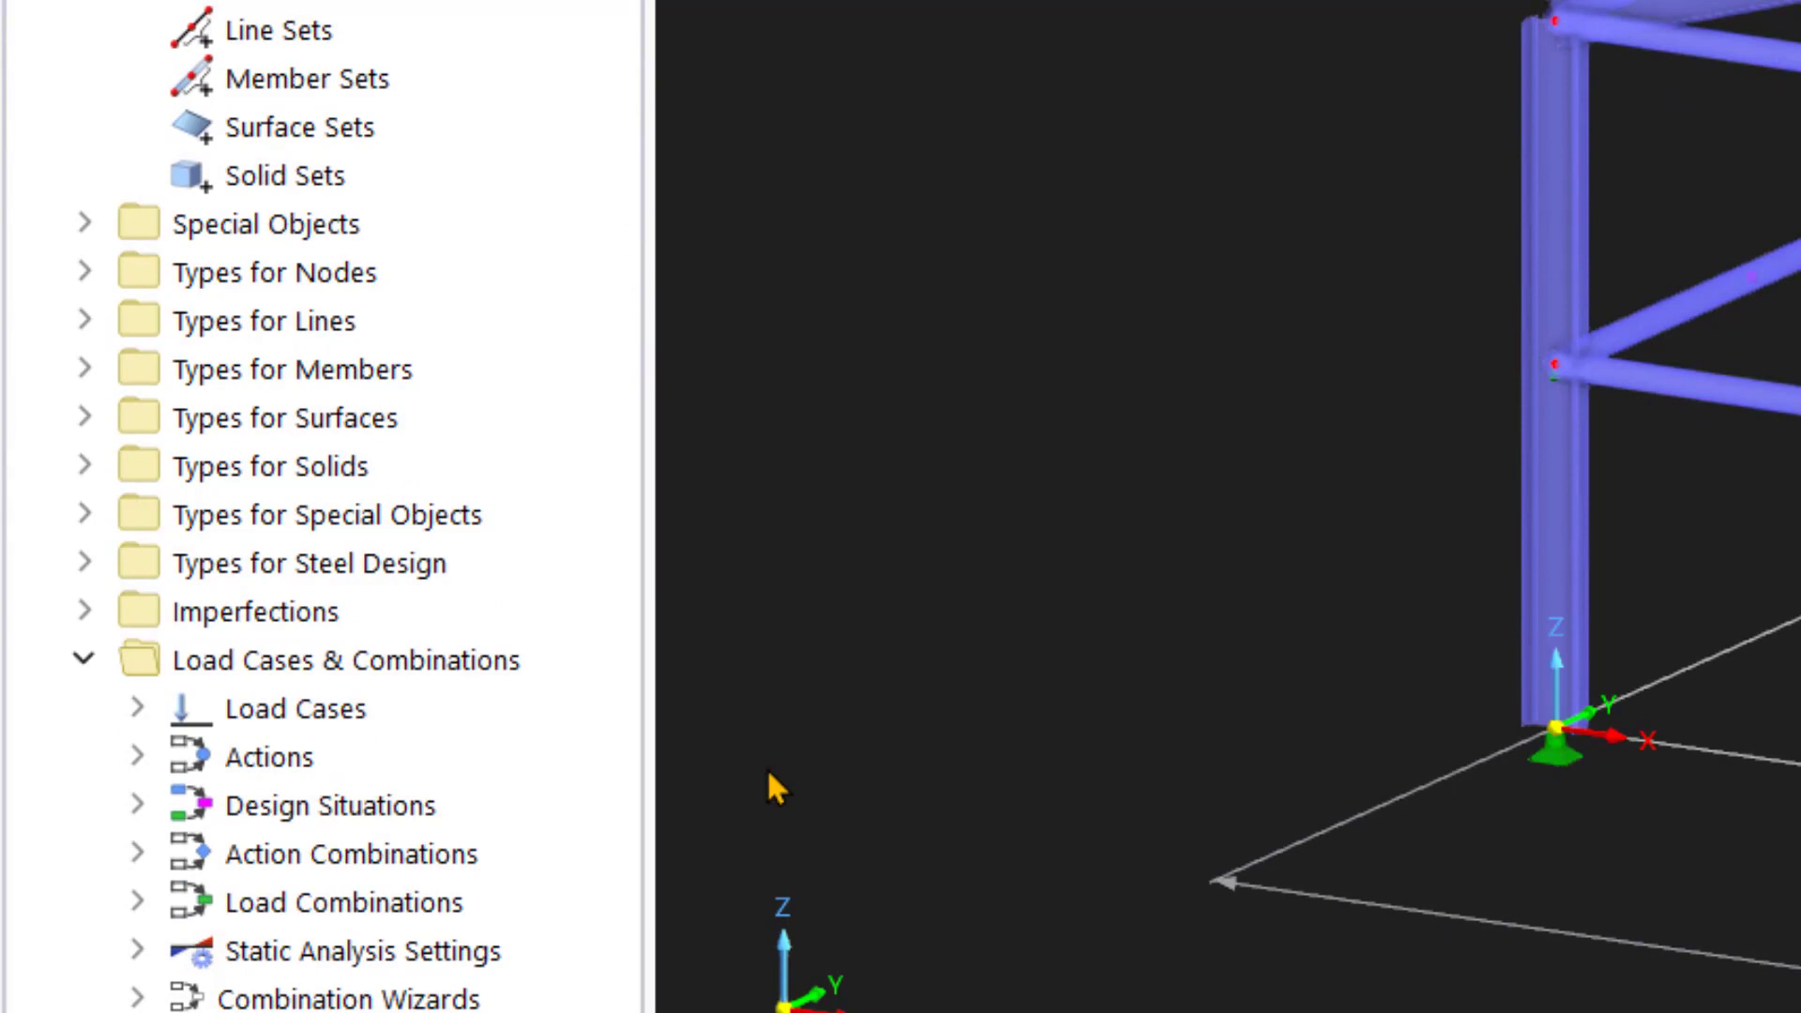
- List the model's member types and members, and locate truss member 72 in the graphic
left_click(92, 370)
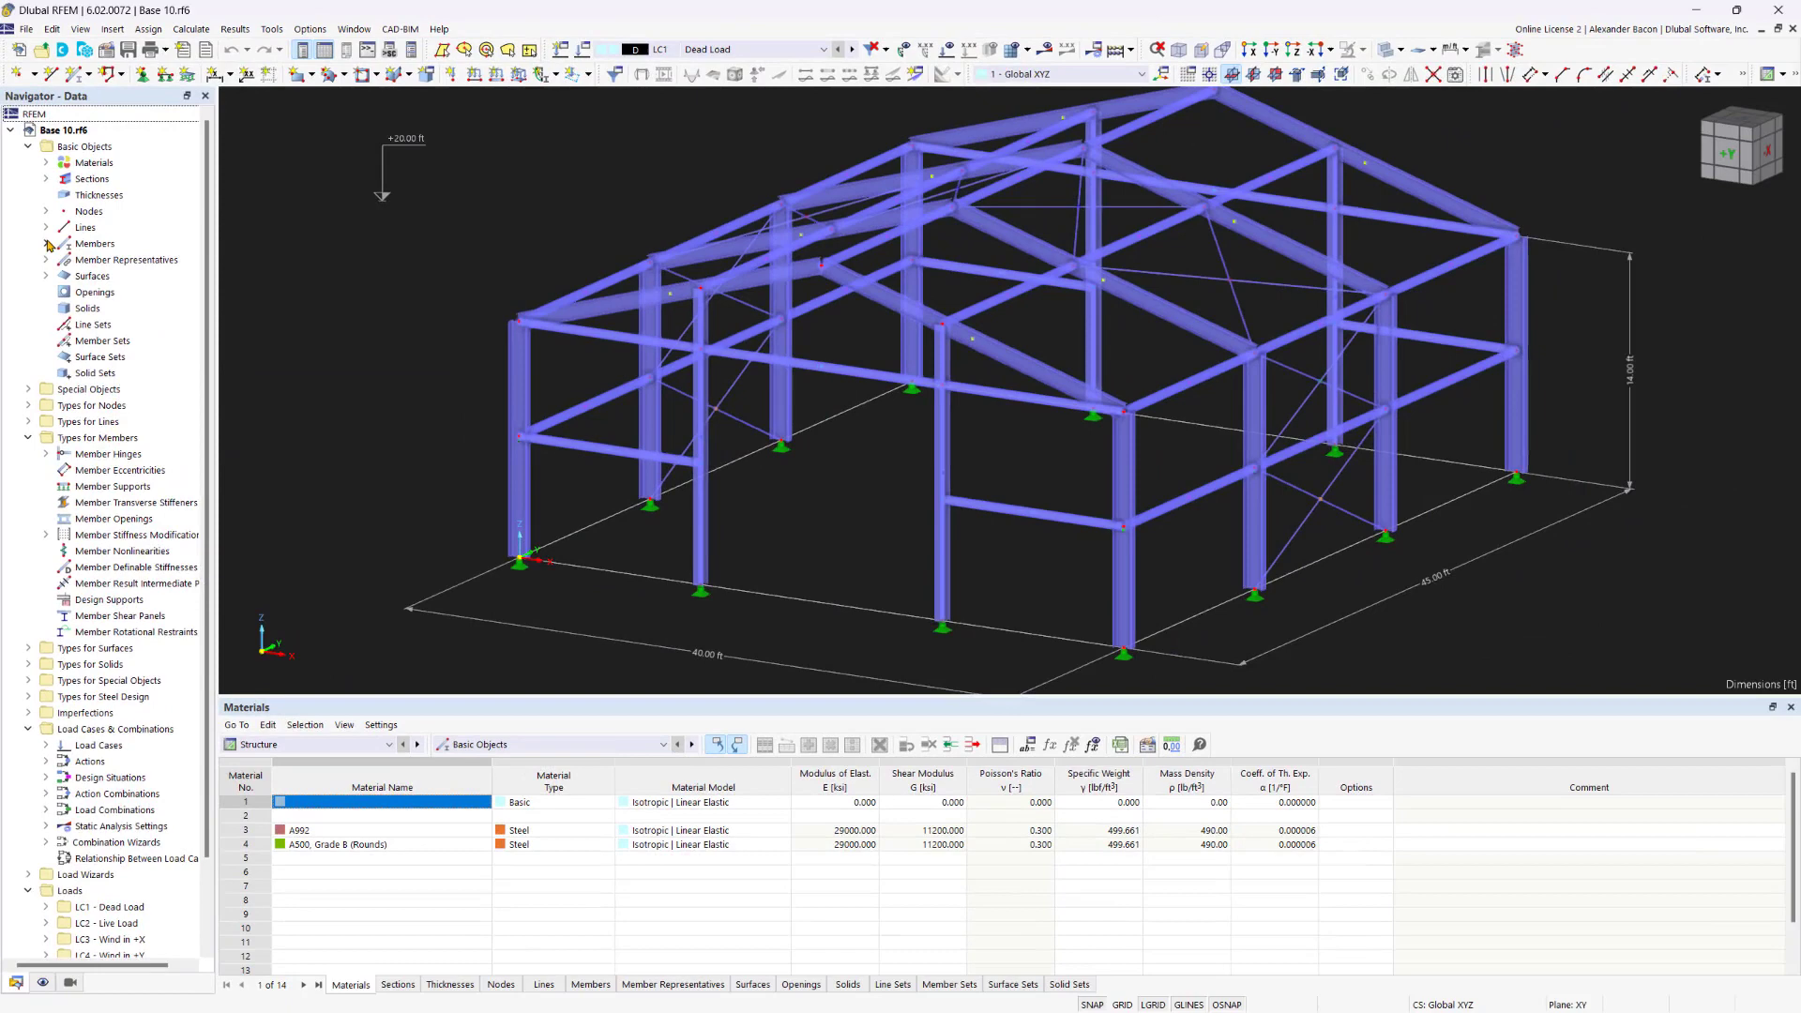
left_click(45, 243)
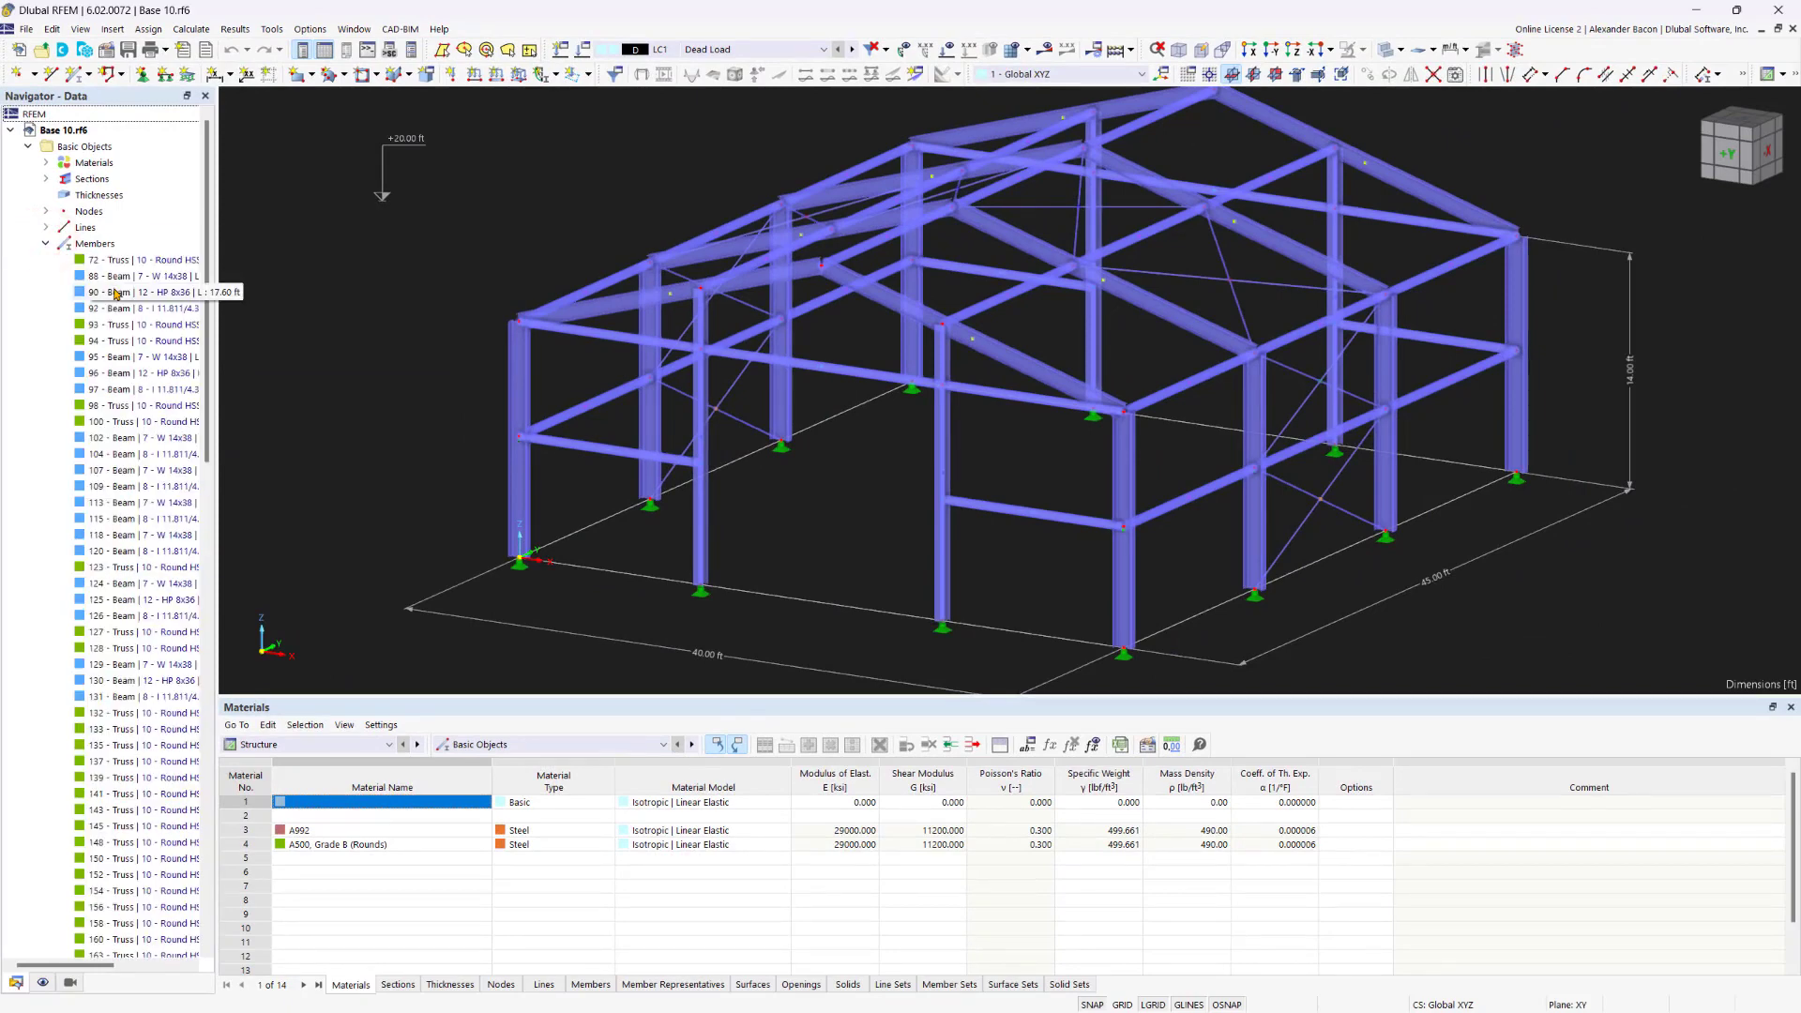
right_click(116, 300)
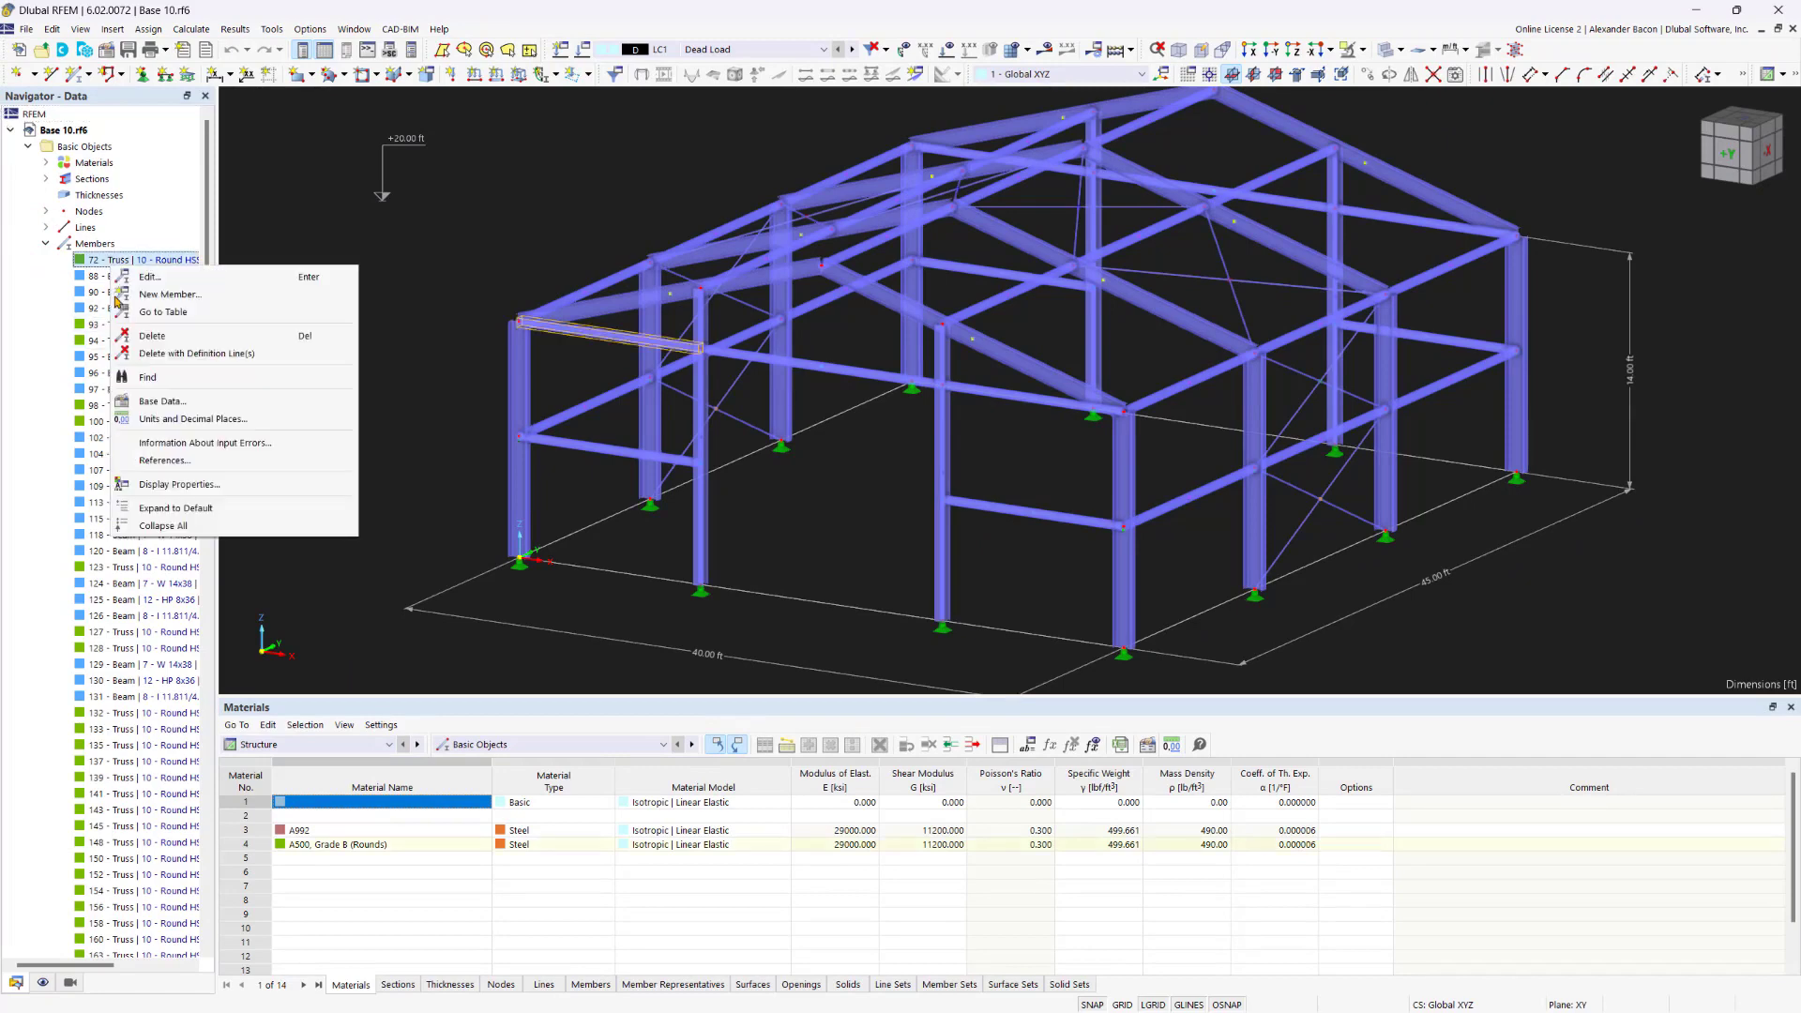
left_click(147, 376)
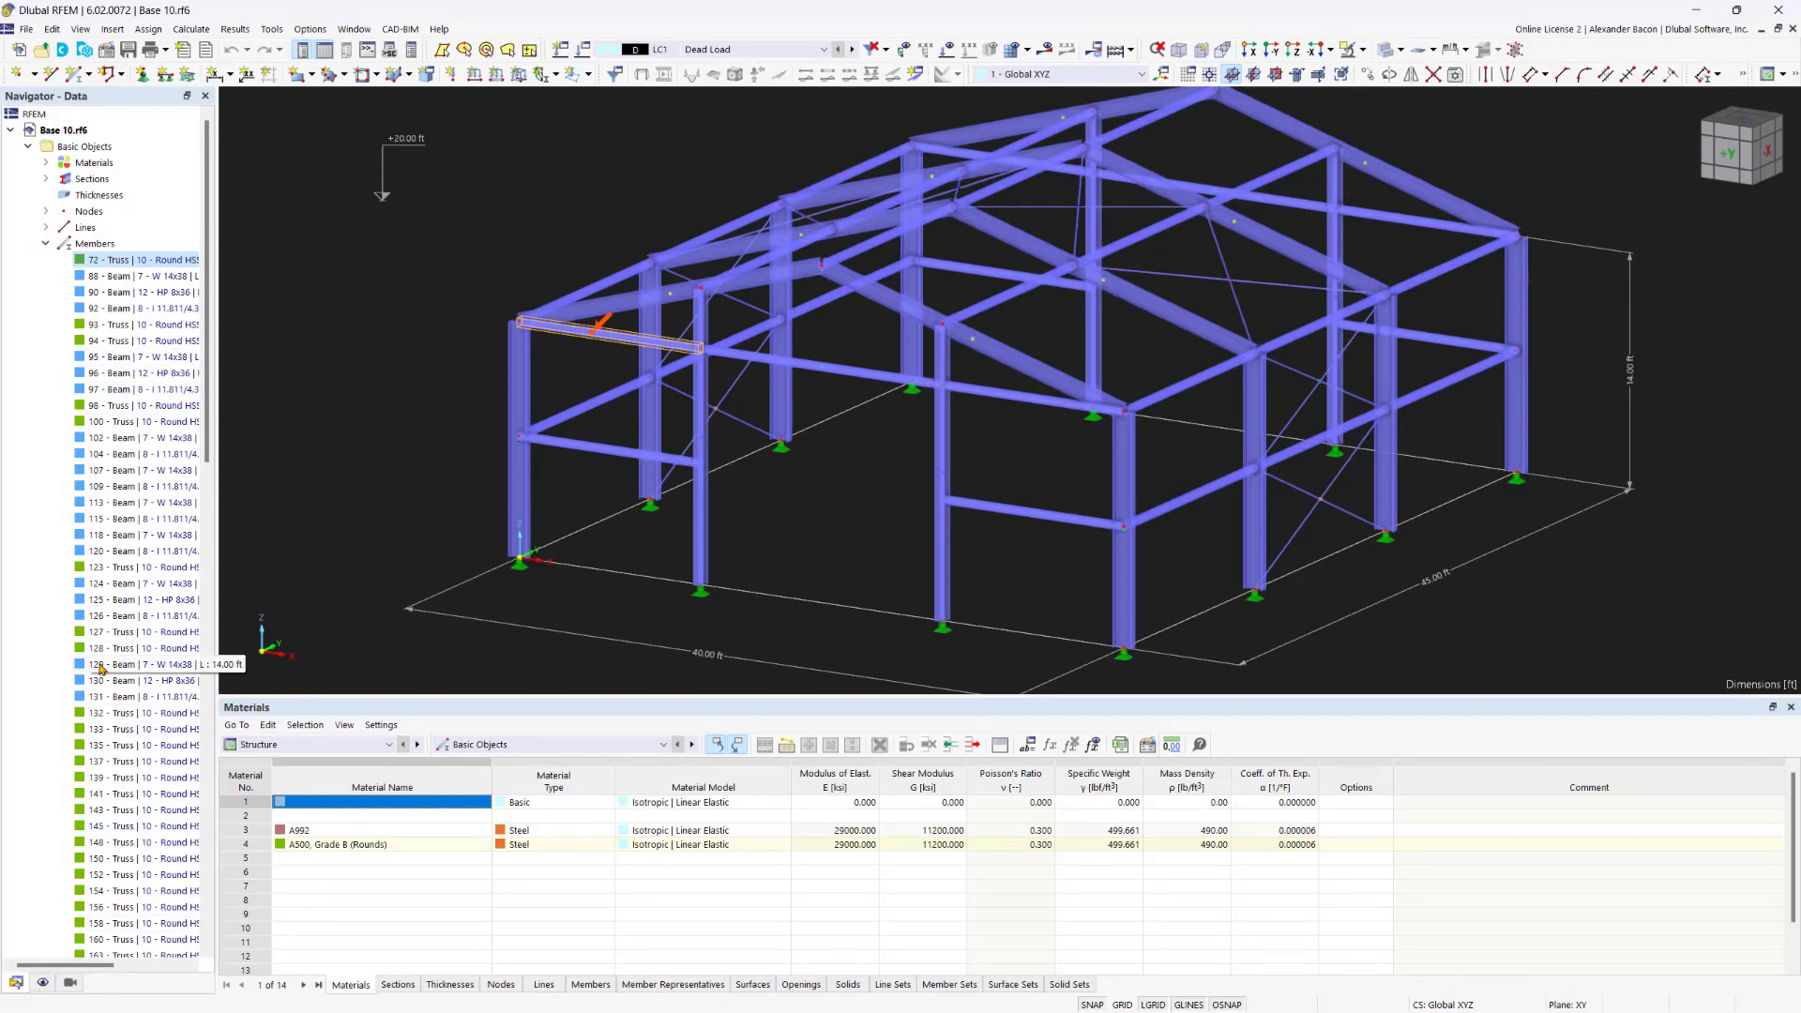
- Review the display settings for the model, loads, numbering, object colors and rendering
left_click(38, 981)
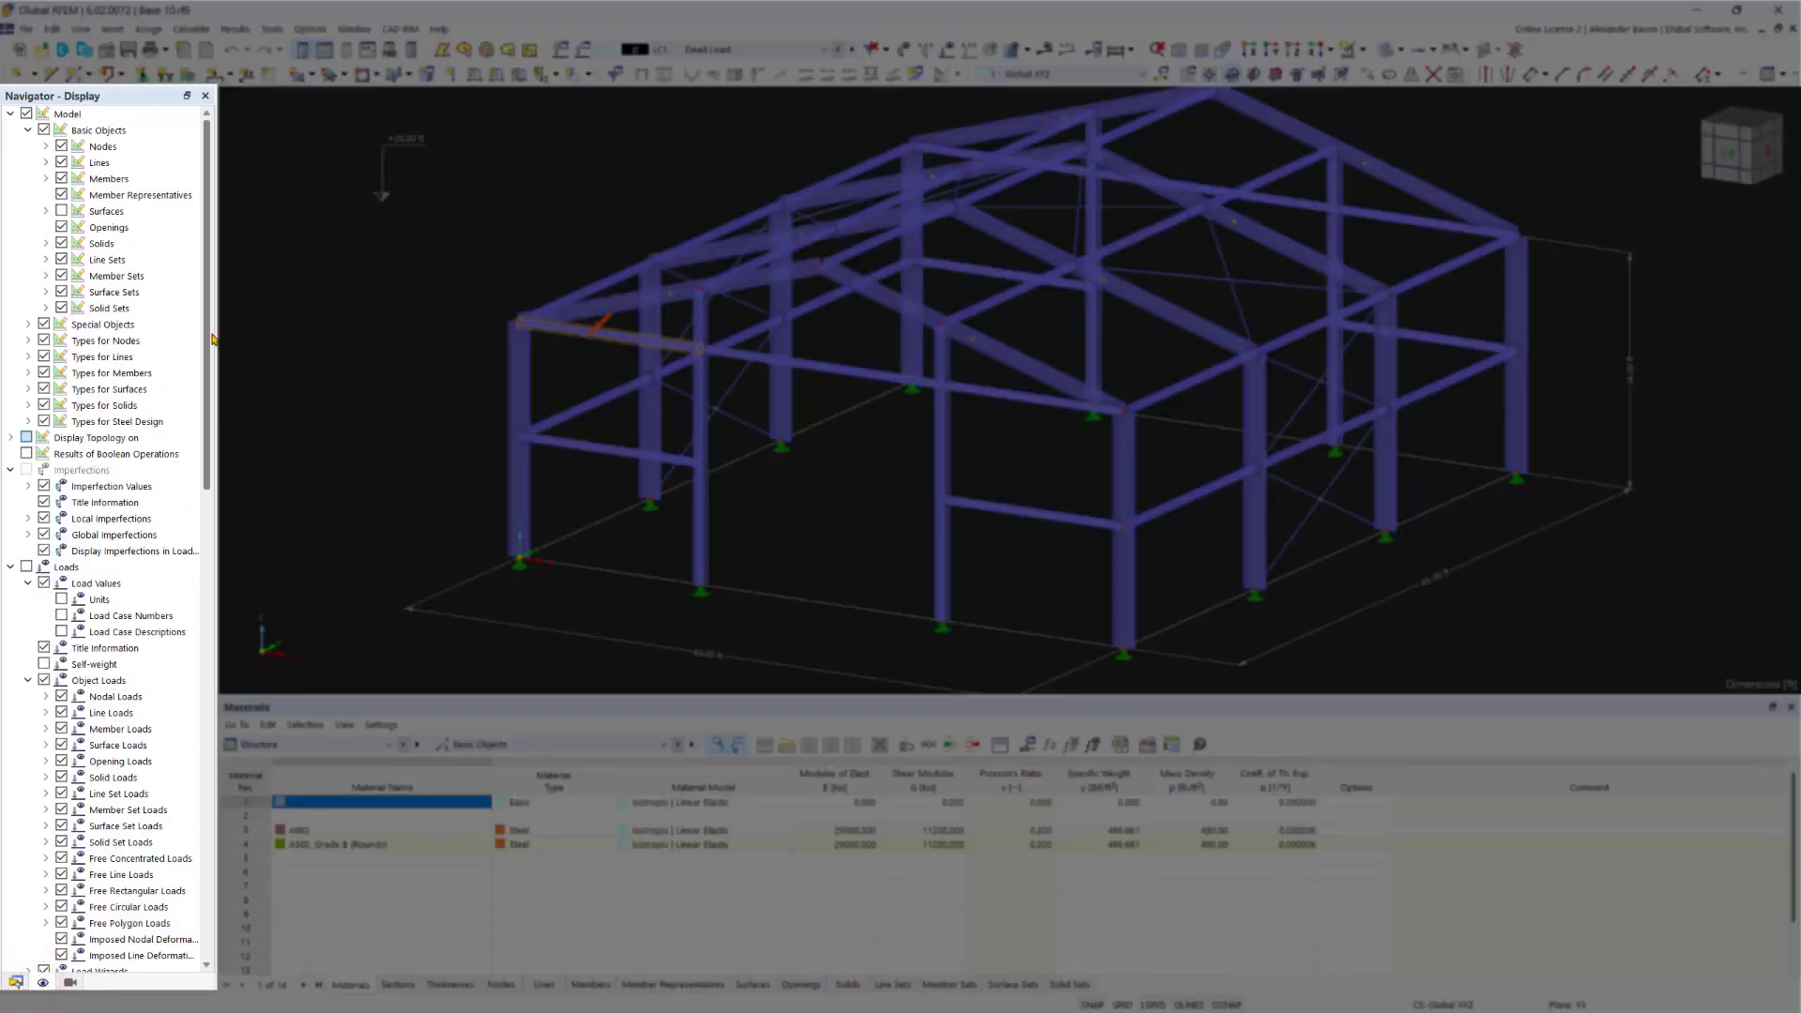
mouse_move(212, 340)
left_mouse_down()
mouse_move(195, 546)
mouse_move(213, 787)
left_mouse_up()
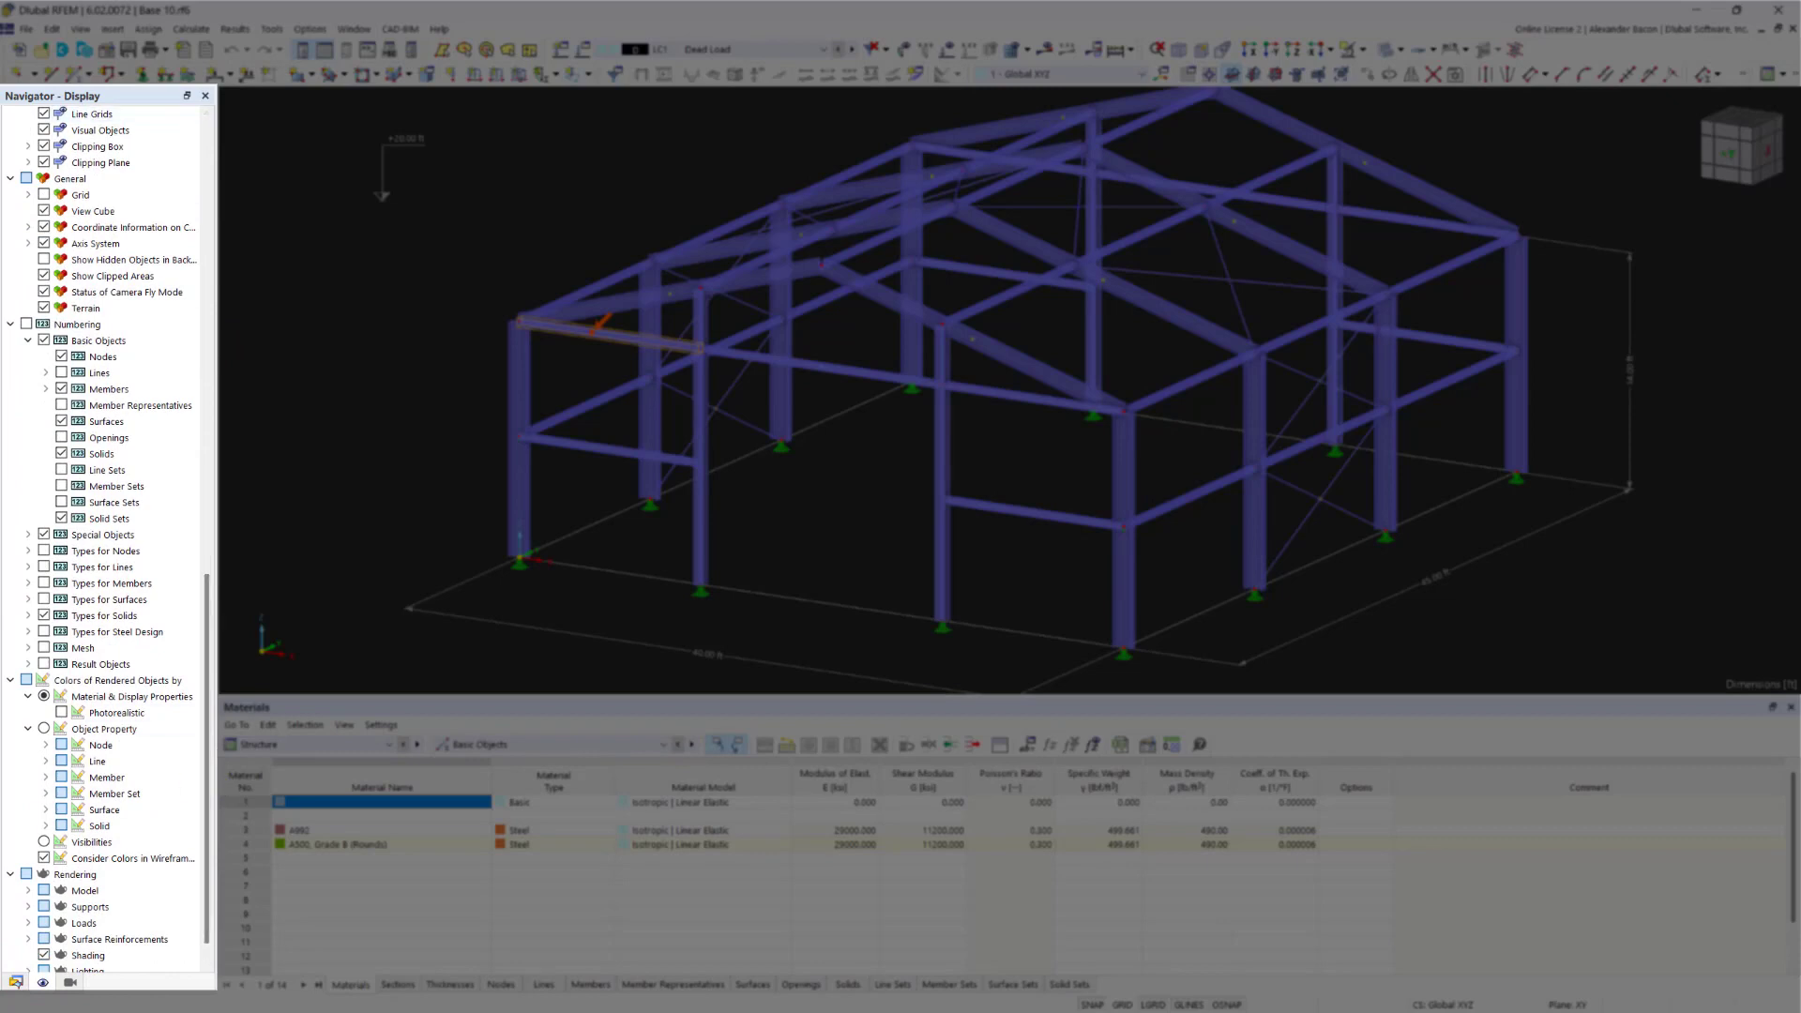
- Save a closer view of the frame as a user-defined view named View 1 and activate it
left_click(69, 982)
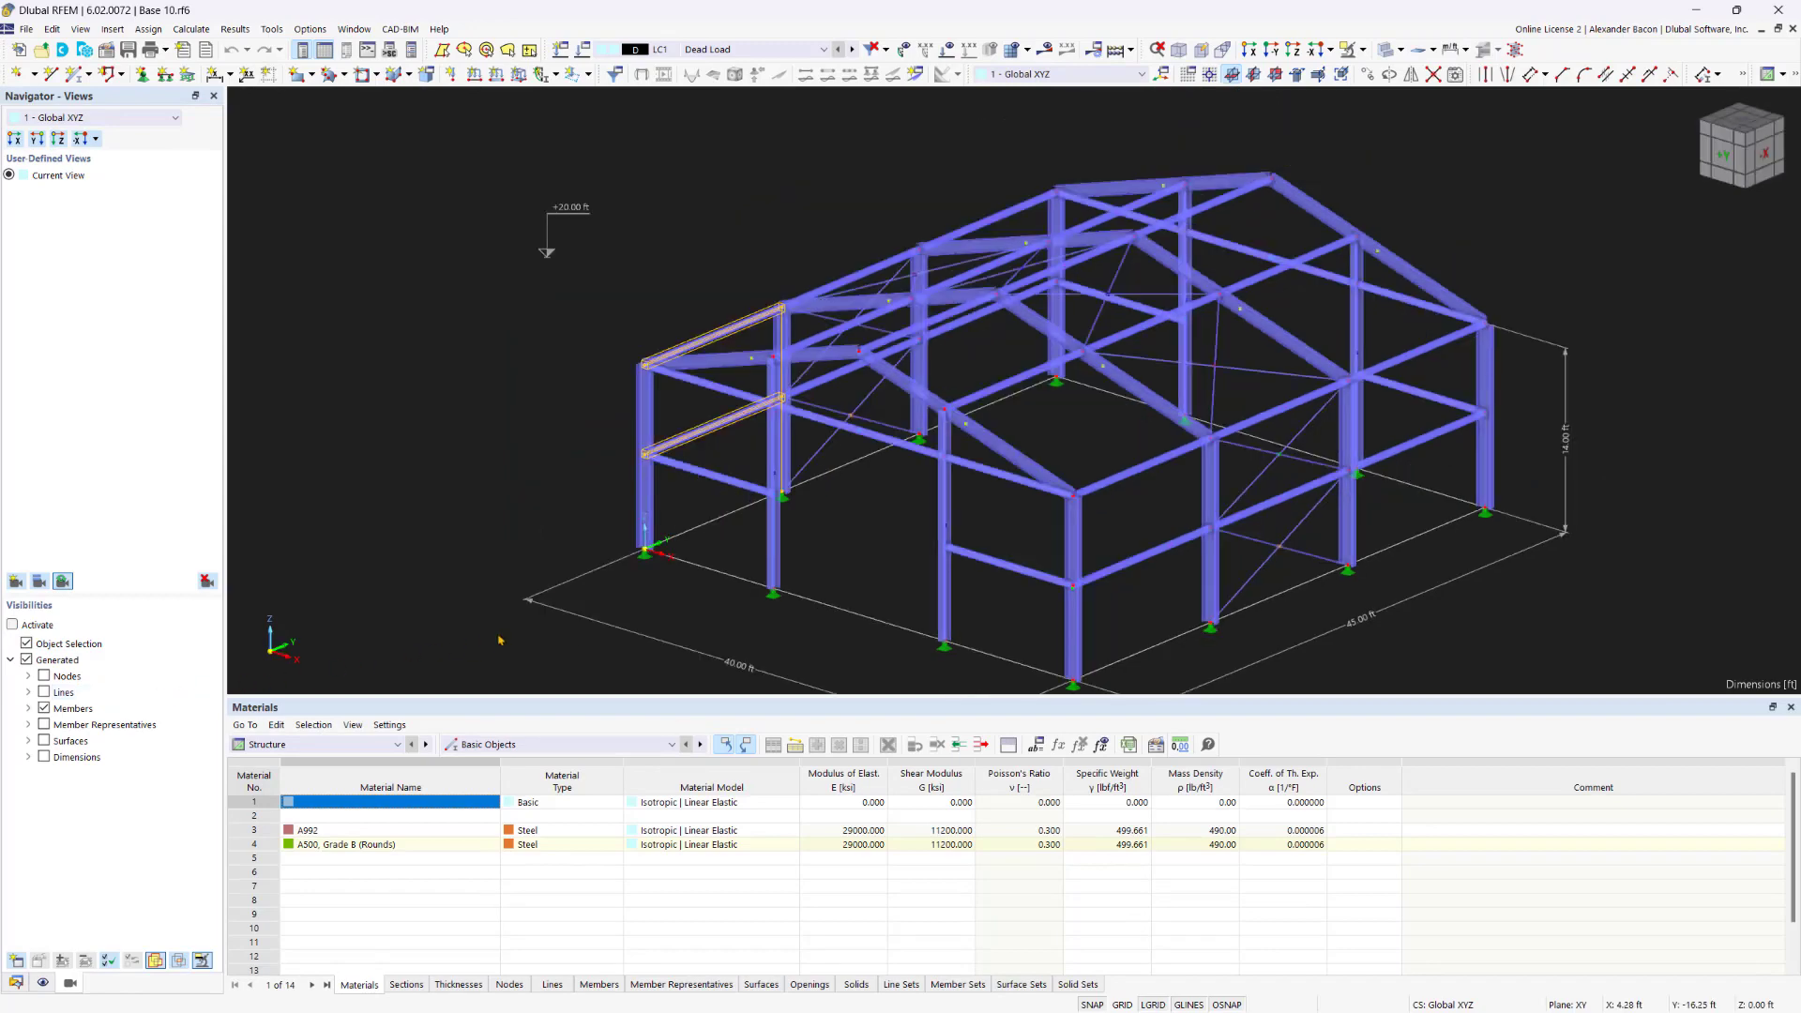
left_click_drag(543, 630, 849, 182)
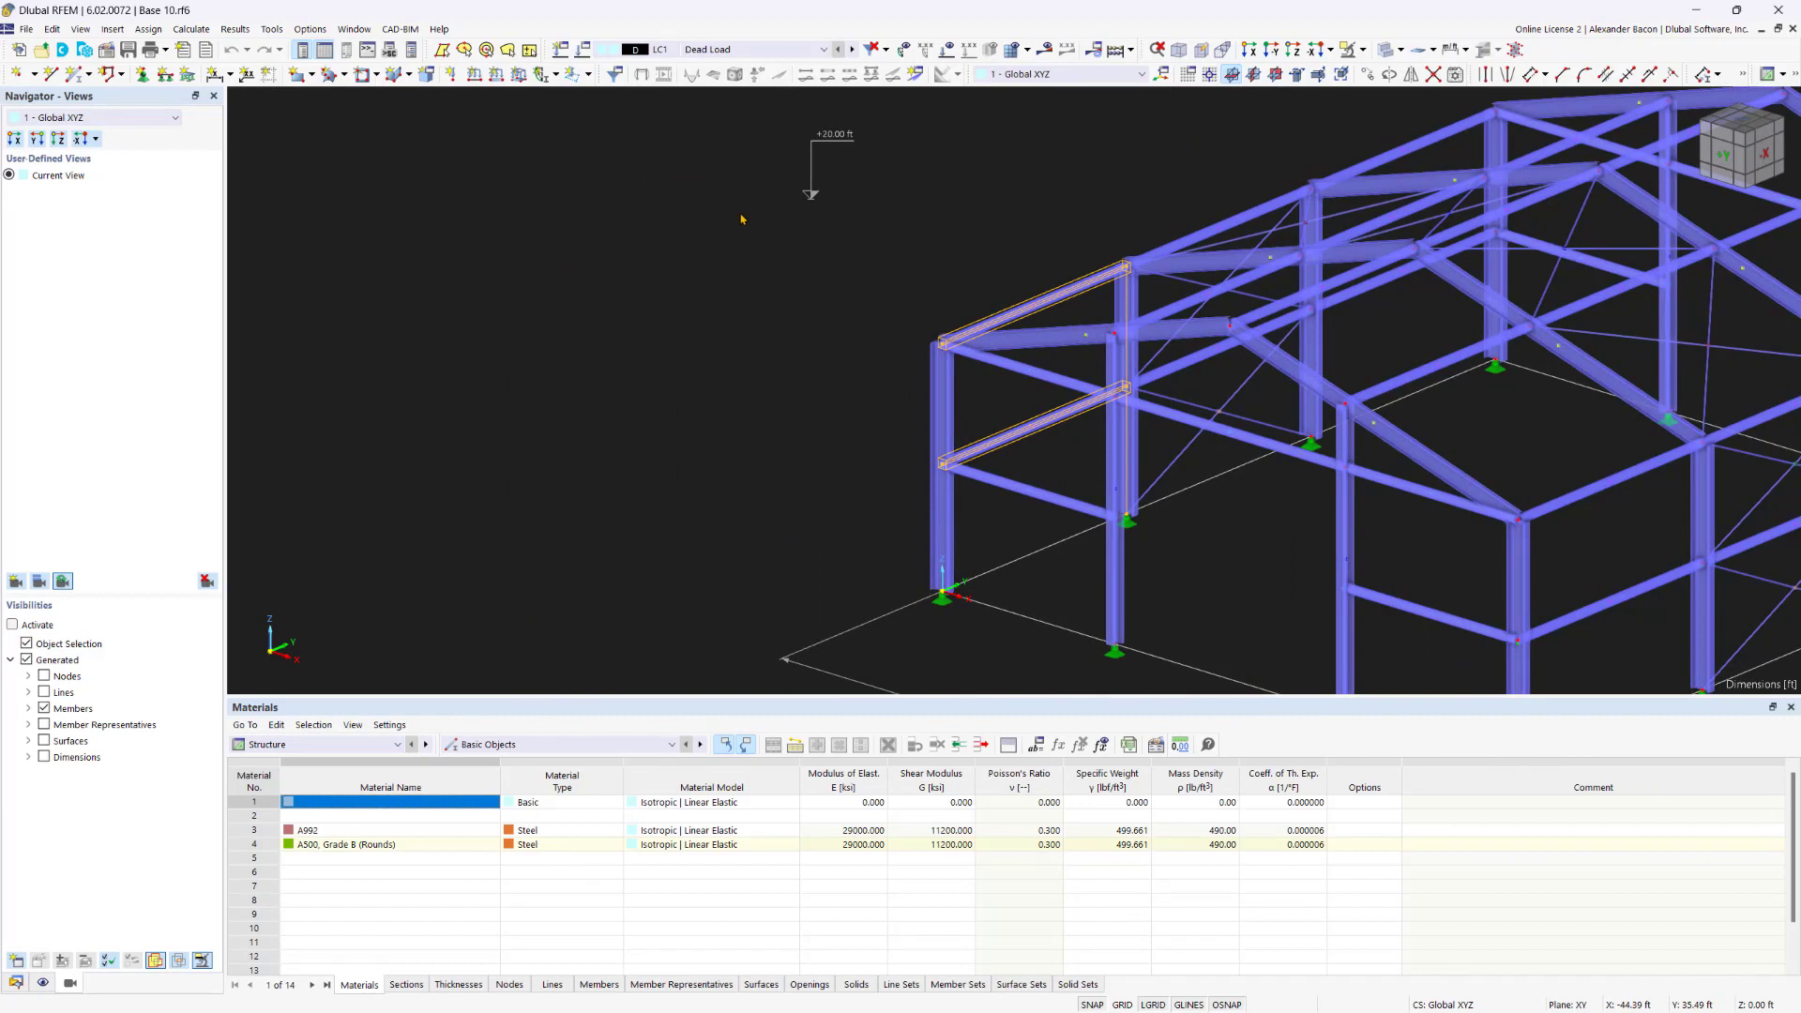
left_click(14, 581)
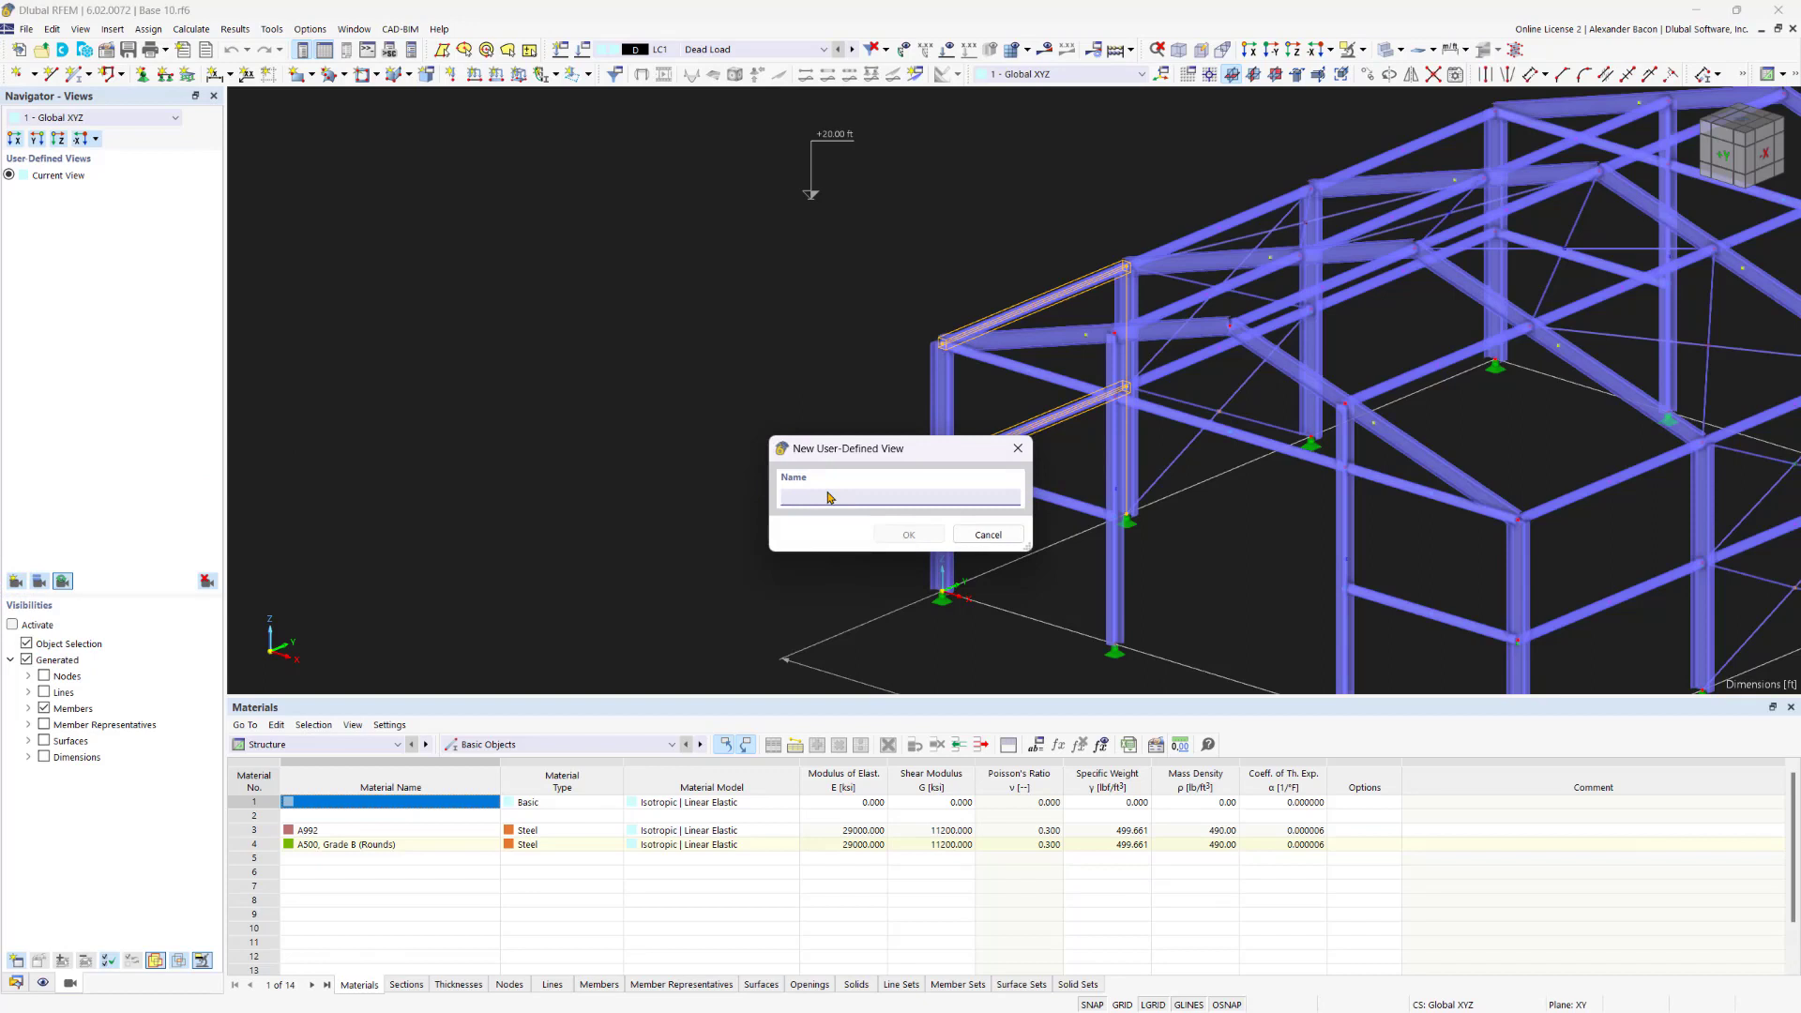
type("View 1")
left_click(919, 533)
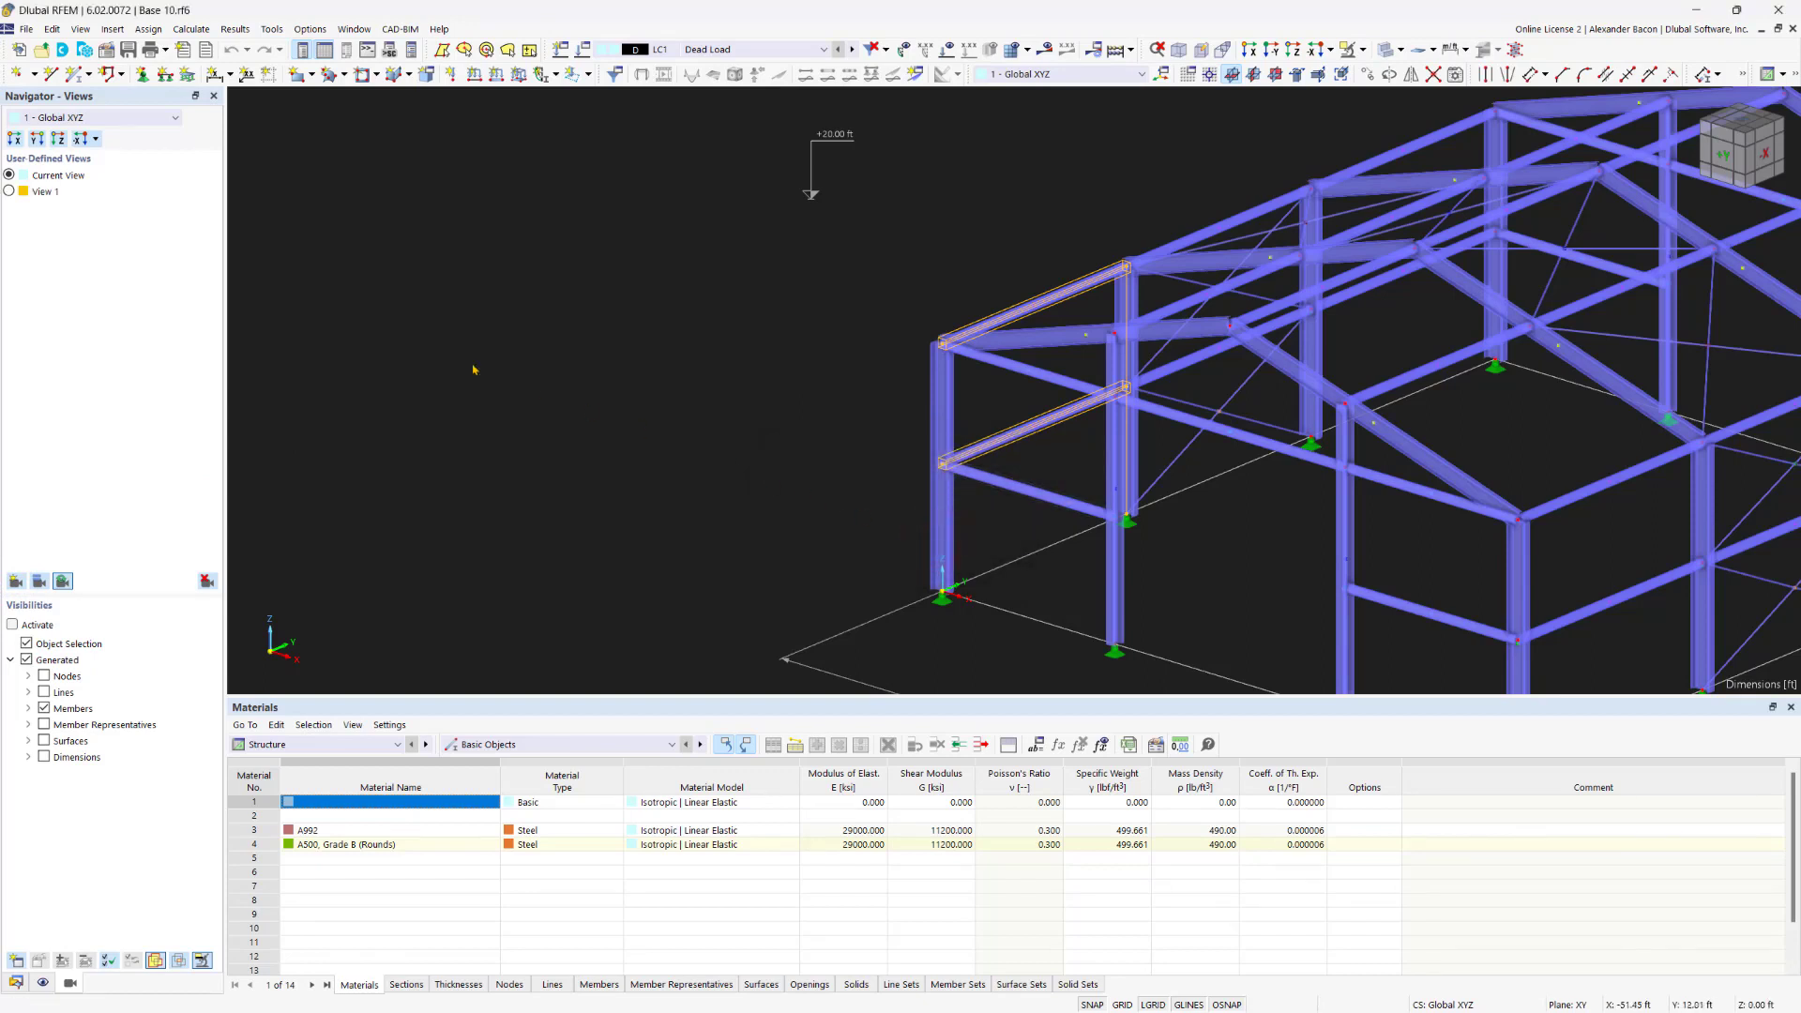
left_click(9, 192)
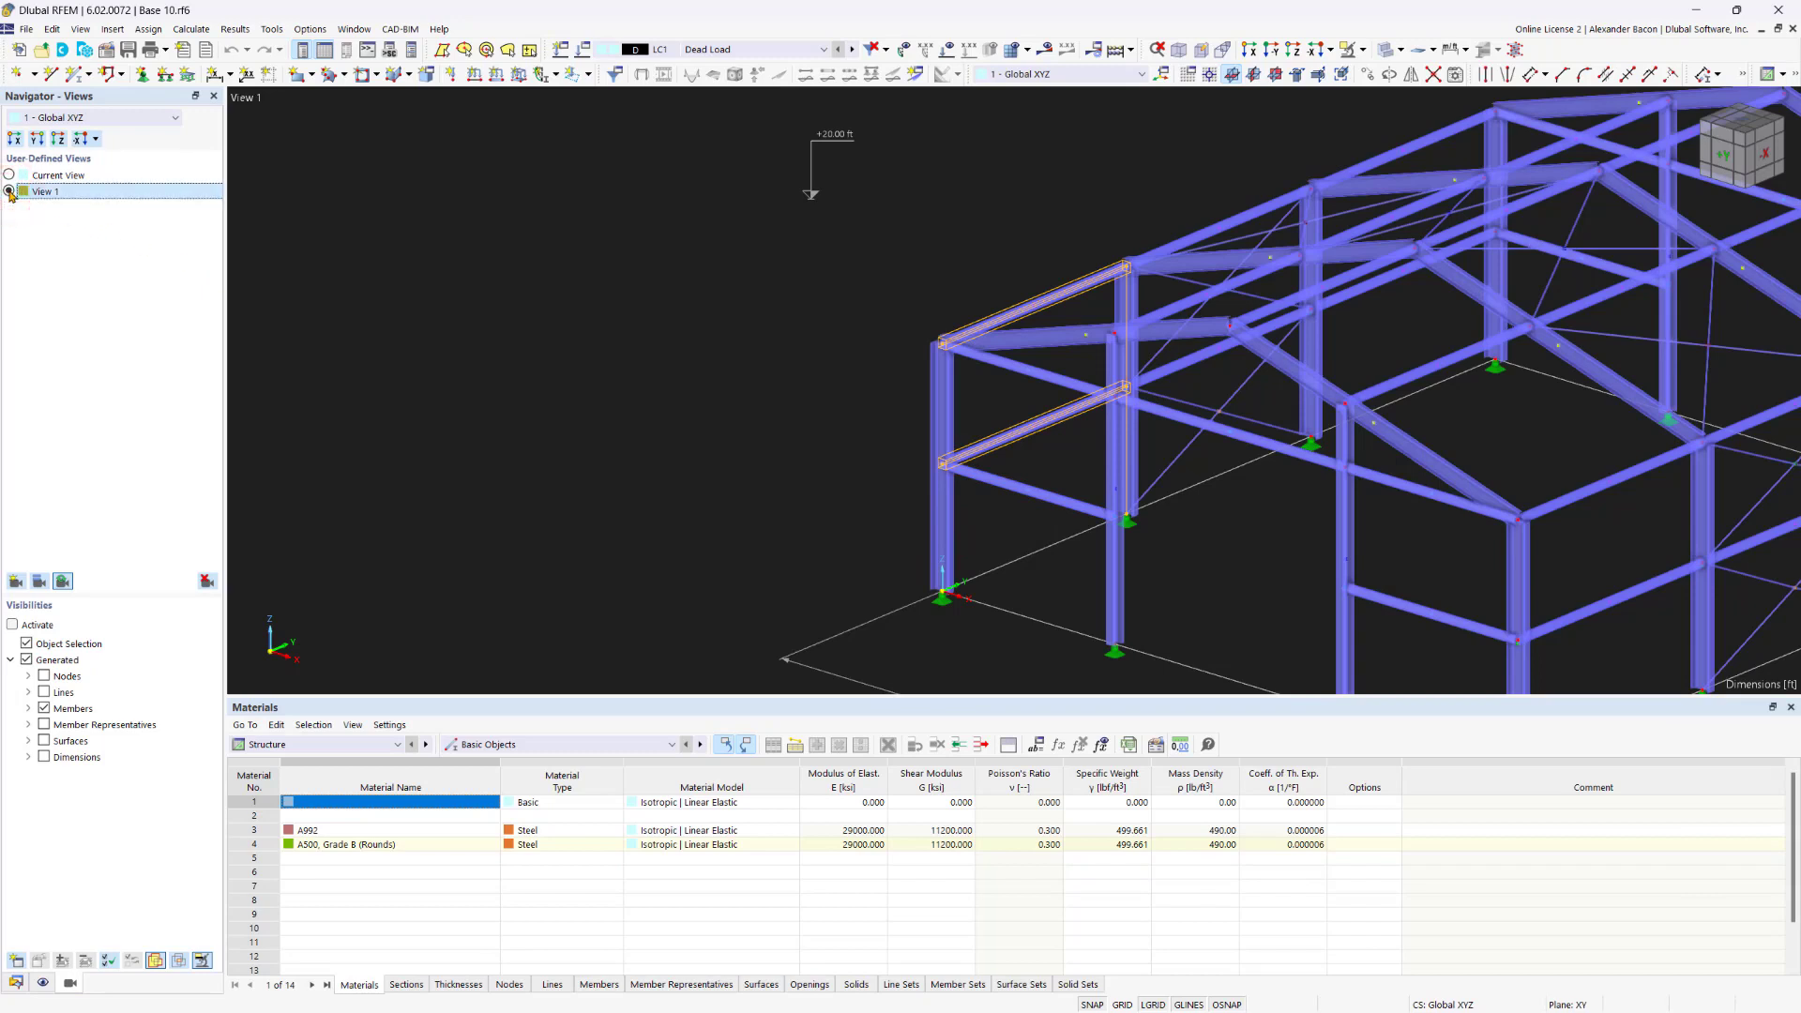
- Delete the user-defined view View 1
left_click(205, 580)
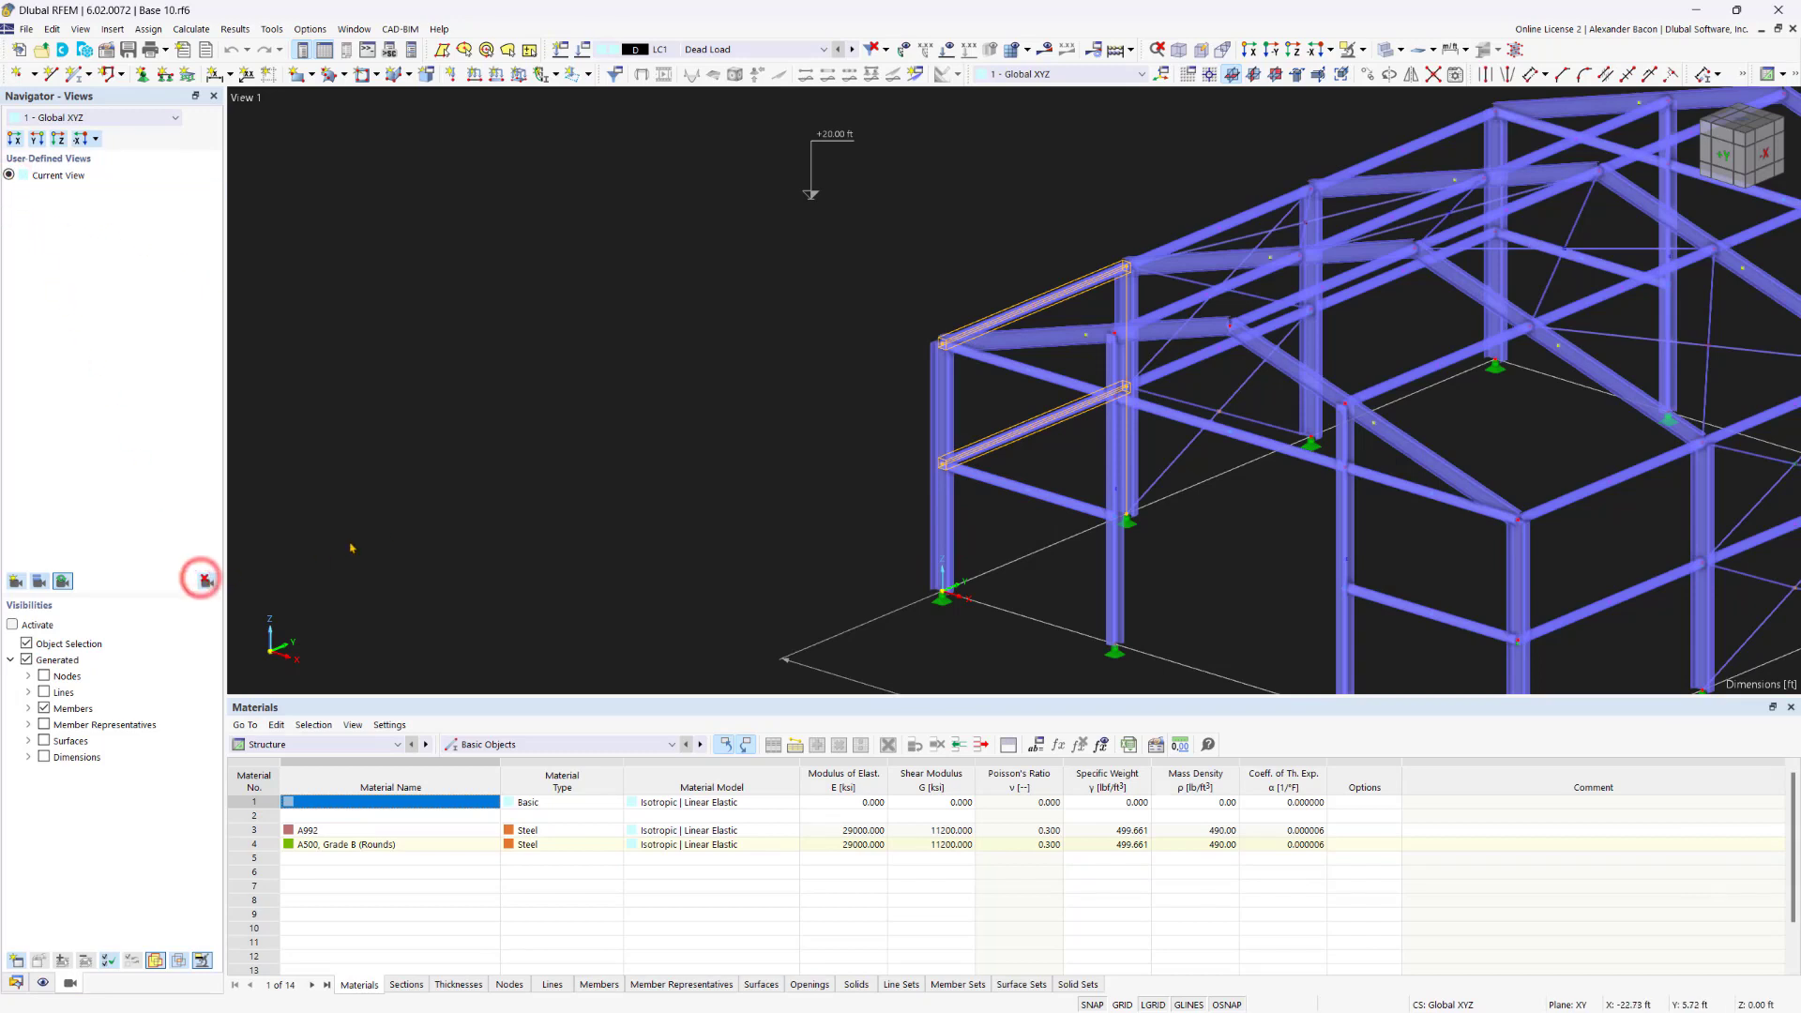
middle_click_drag(820, 433, 587, 356)
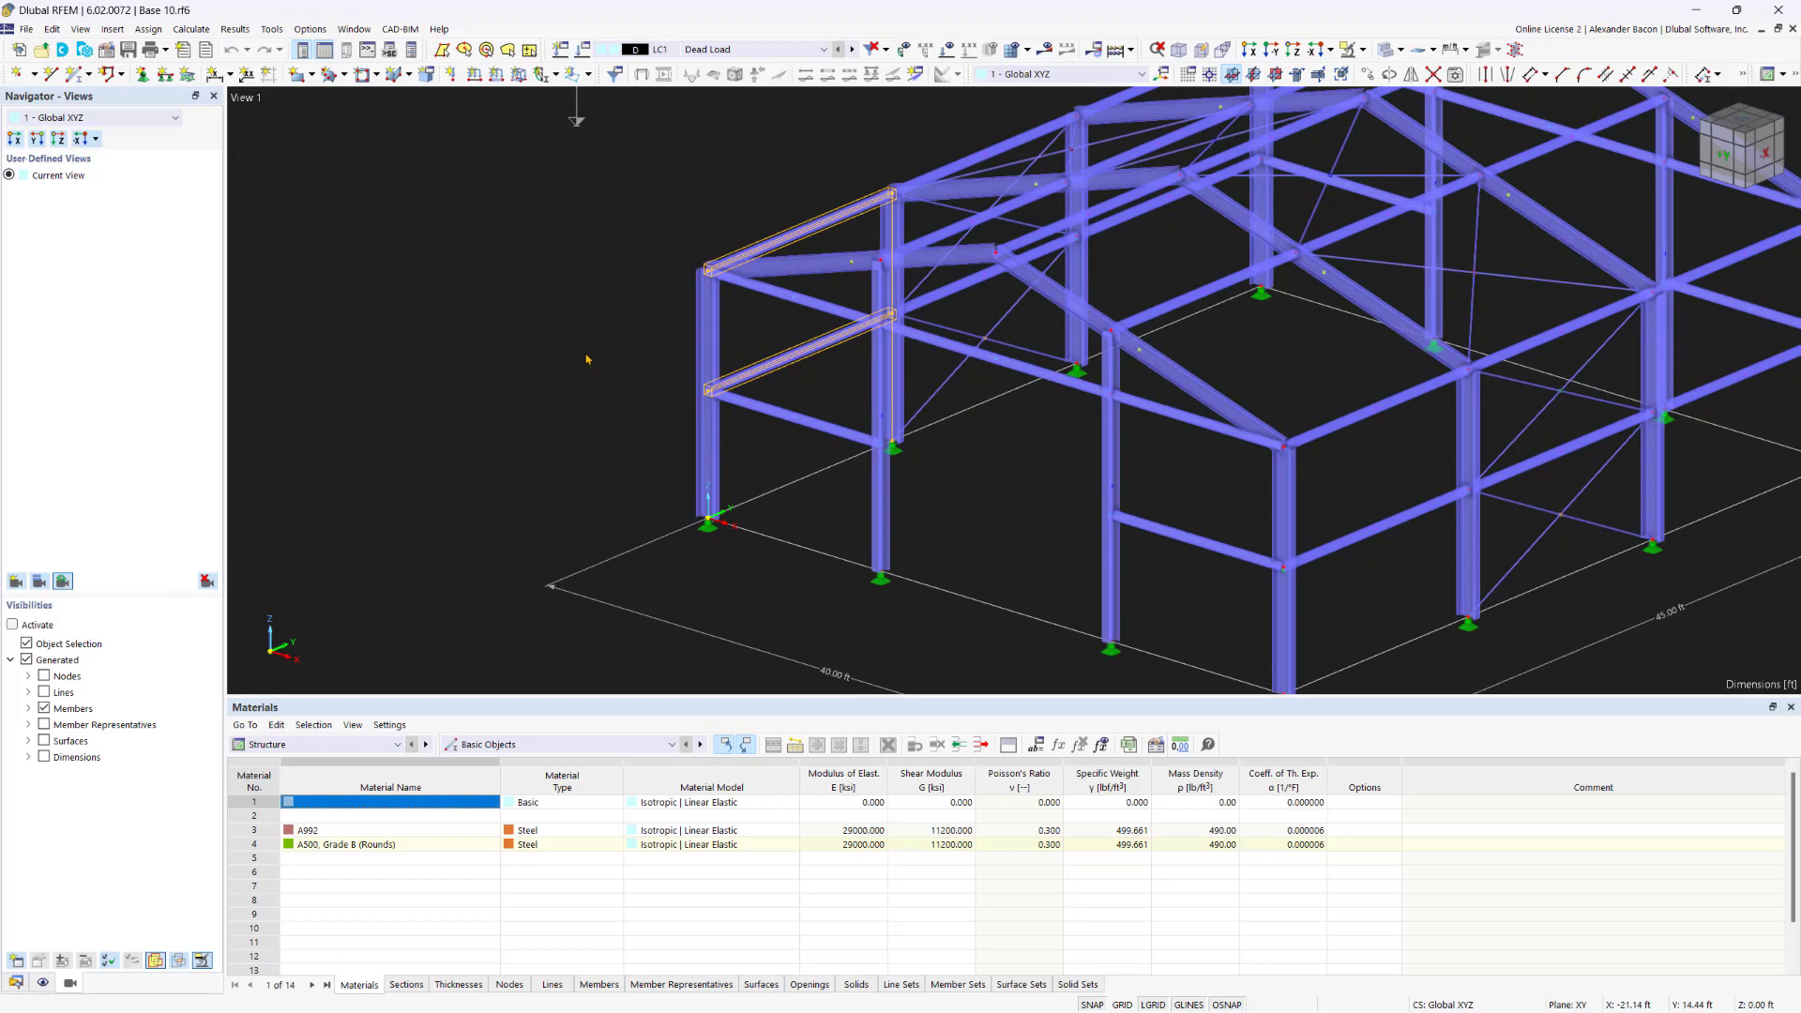
- Display the global deformations |u| of the Dead Load case on the frame
left_click(592, 342)
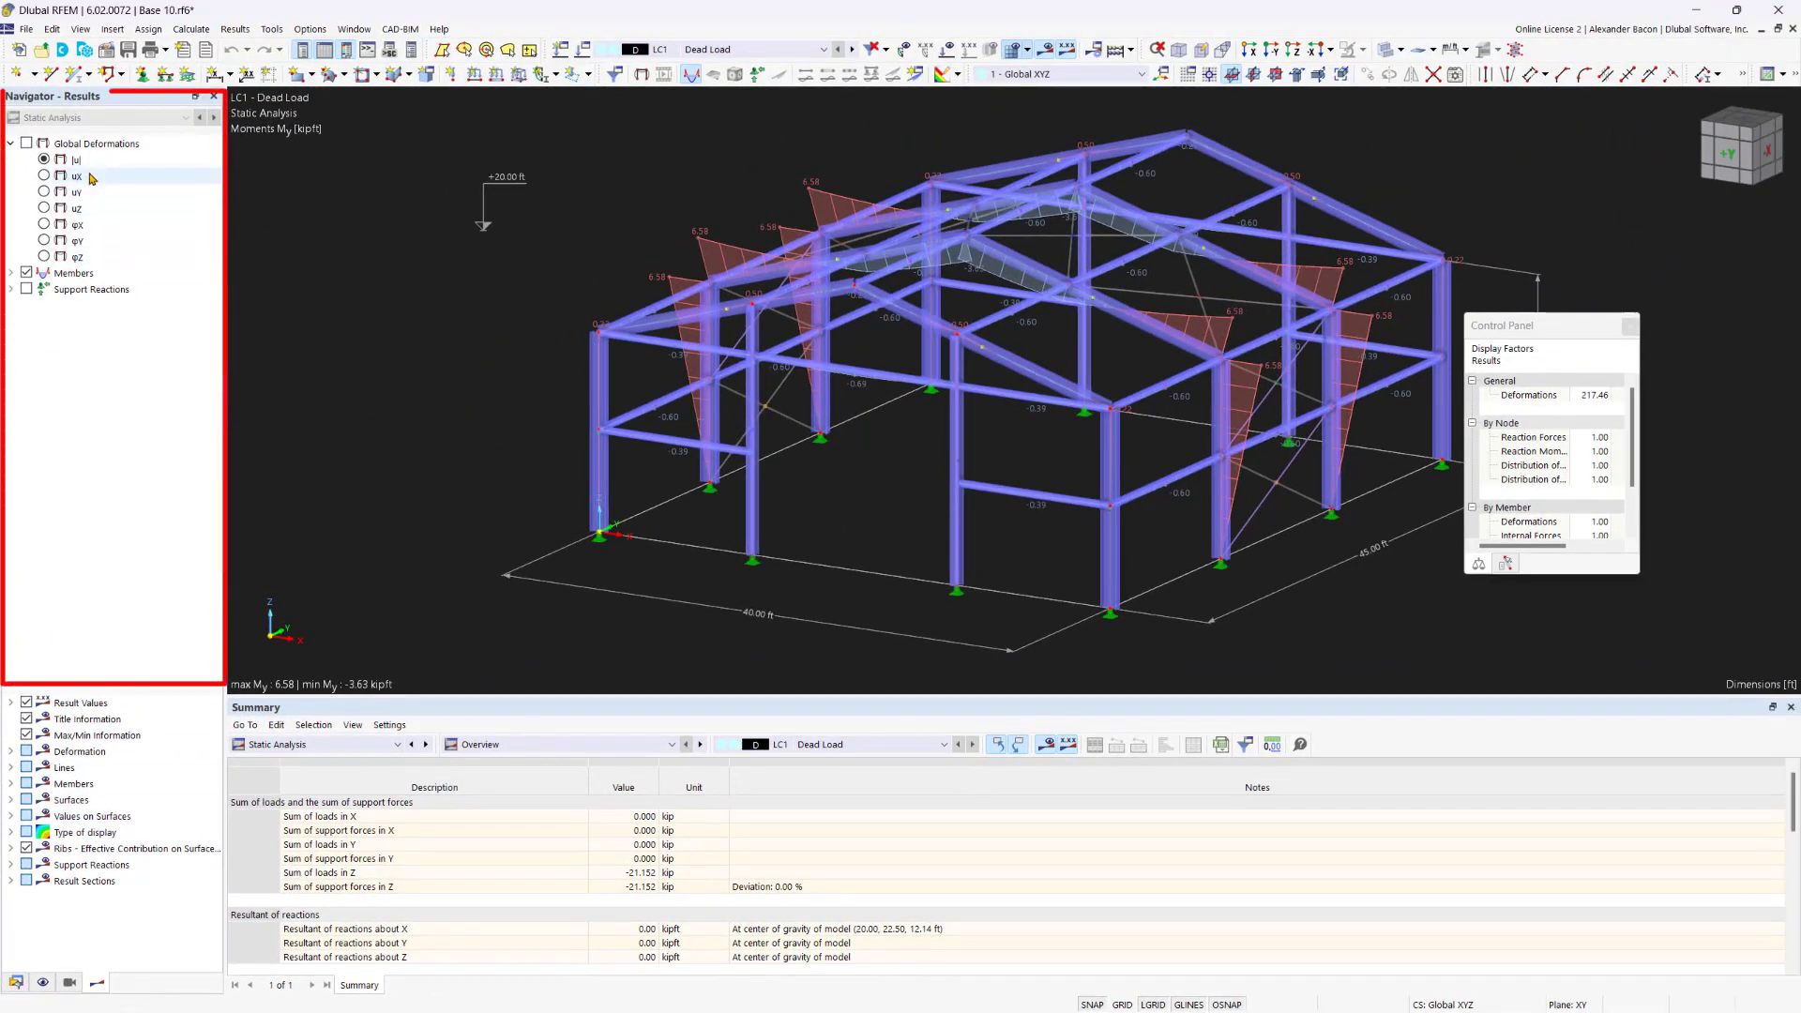
left_click(27, 143)
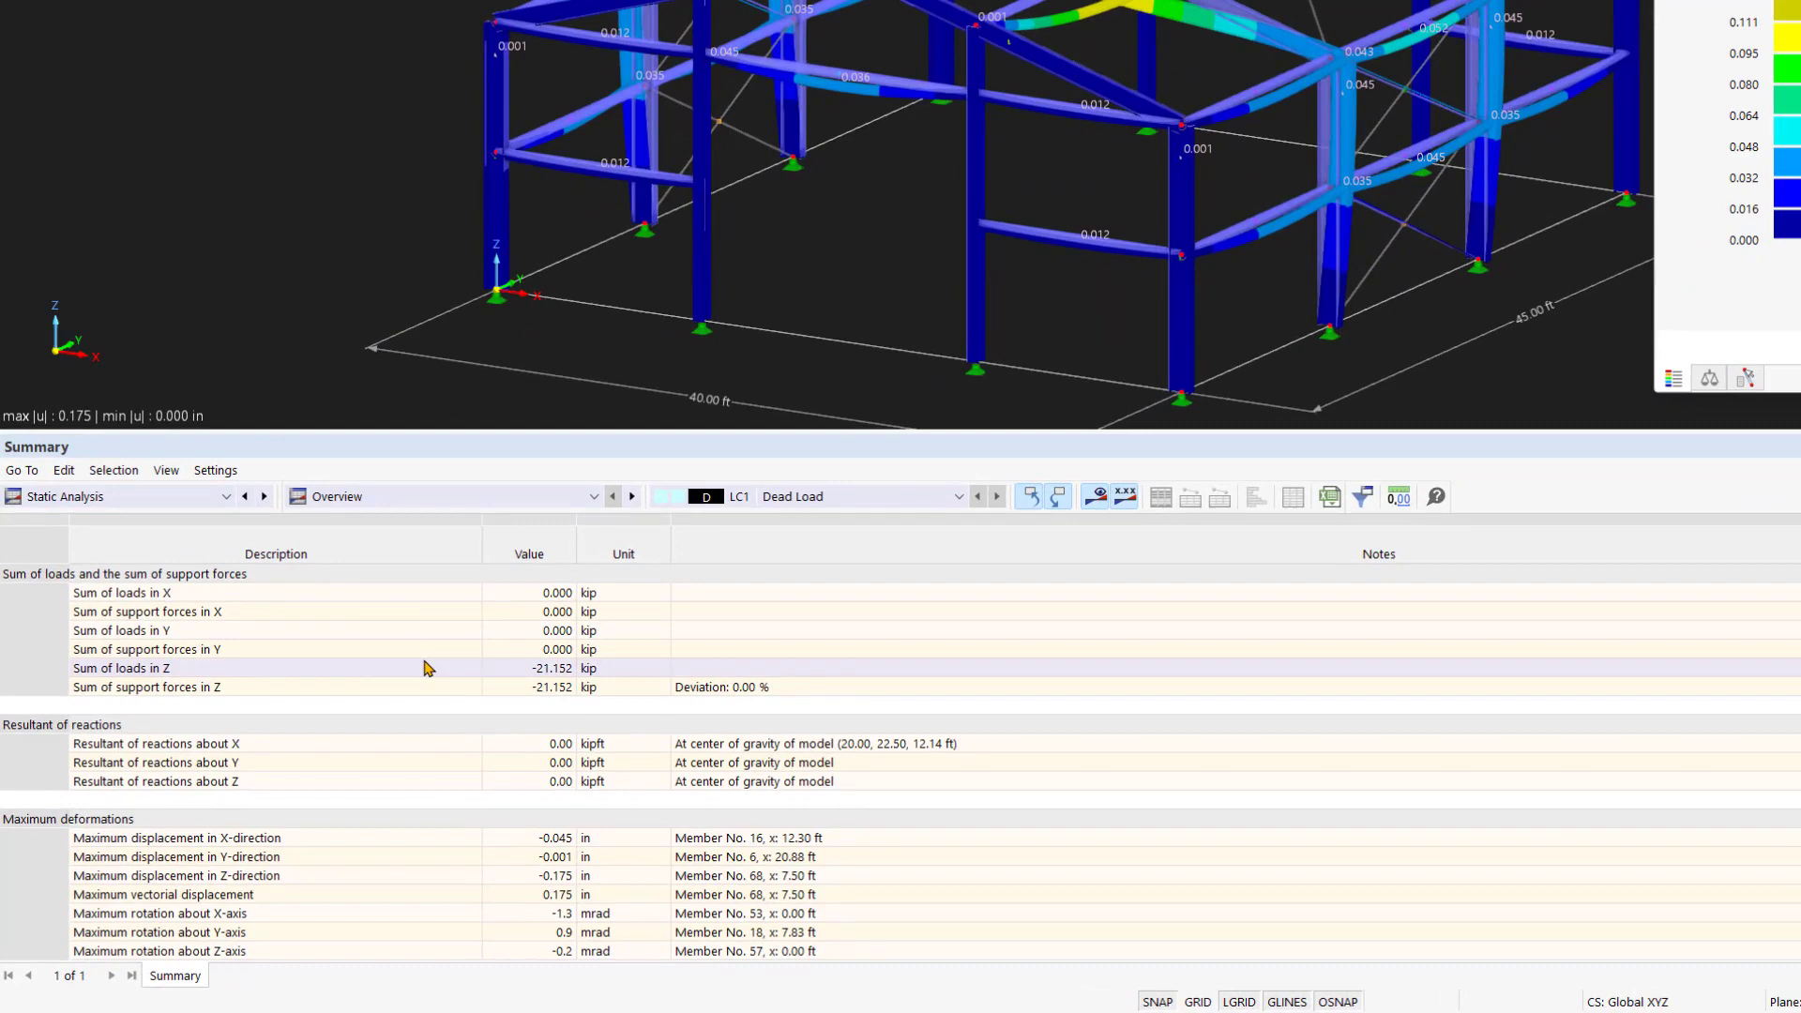
- Switch the table from the static analysis results to the Structure category
left_click(345, 495)
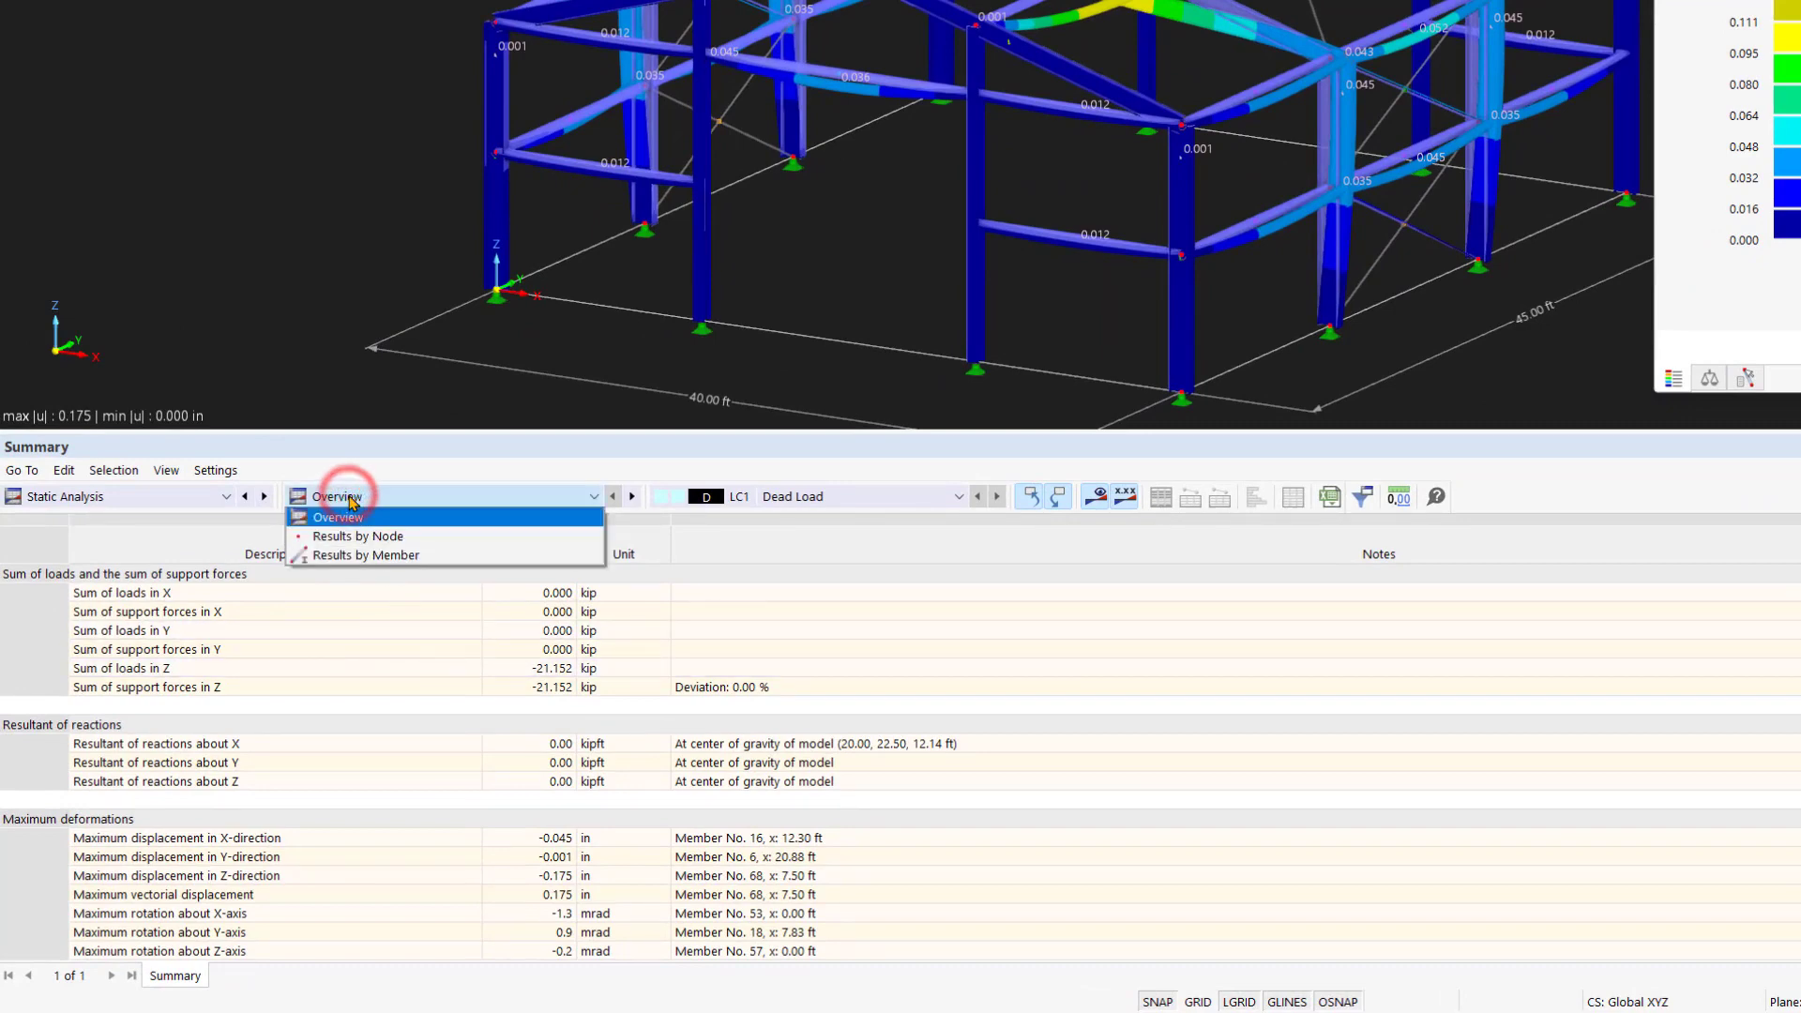
left_click(174, 494)
left_click(169, 494)
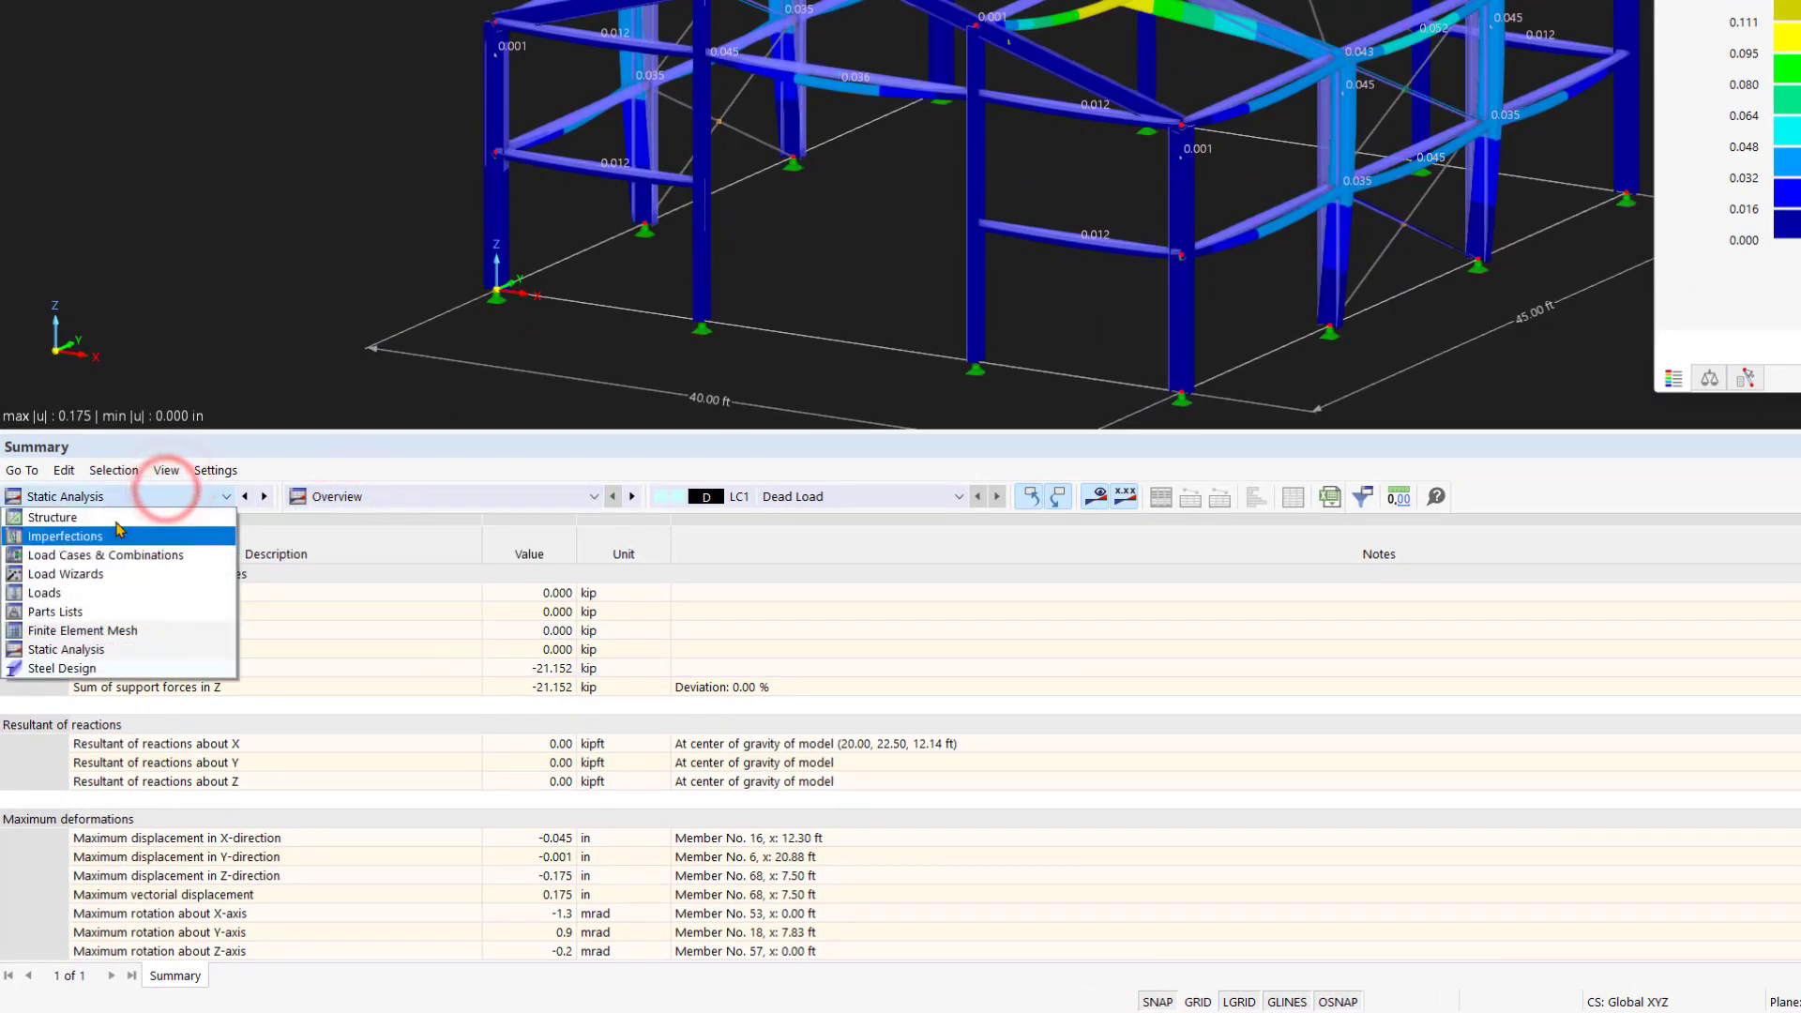
left_click(117, 523)
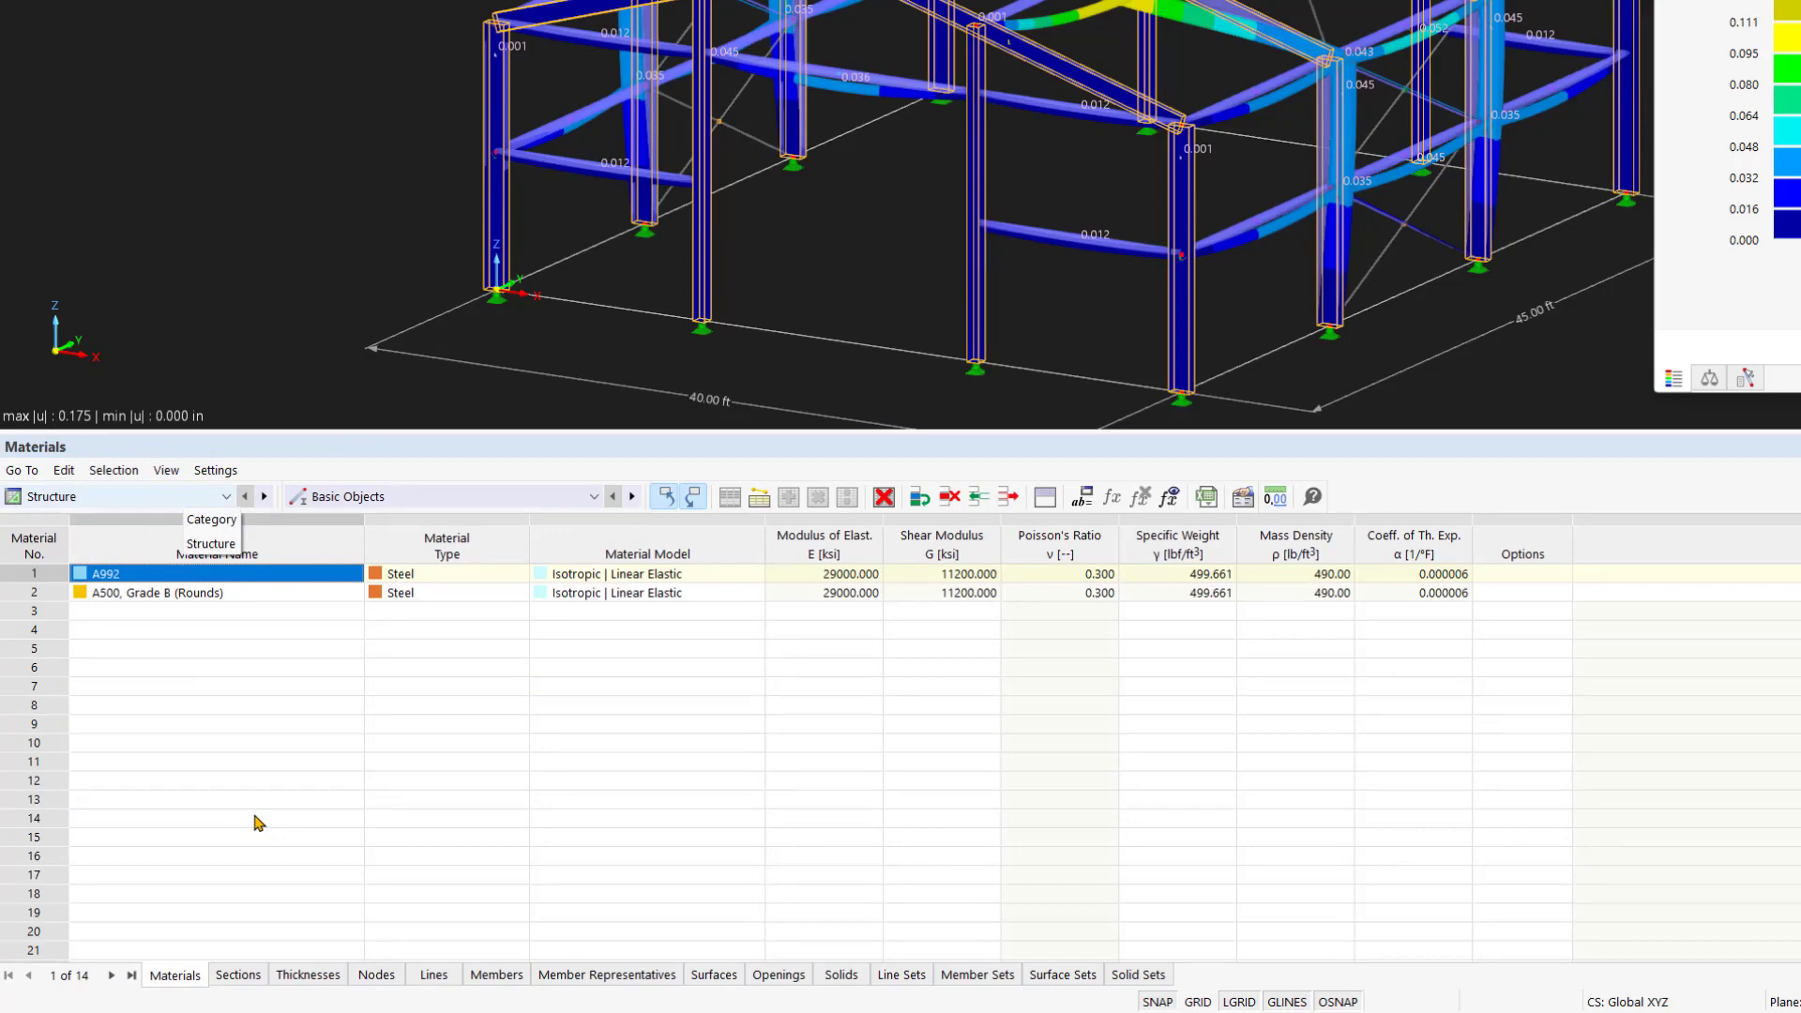
- Look through the Sections, Thicknesses, Nodes and Lines tables and the object groups available under Structure
left_click(246, 976)
left_click(292, 977)
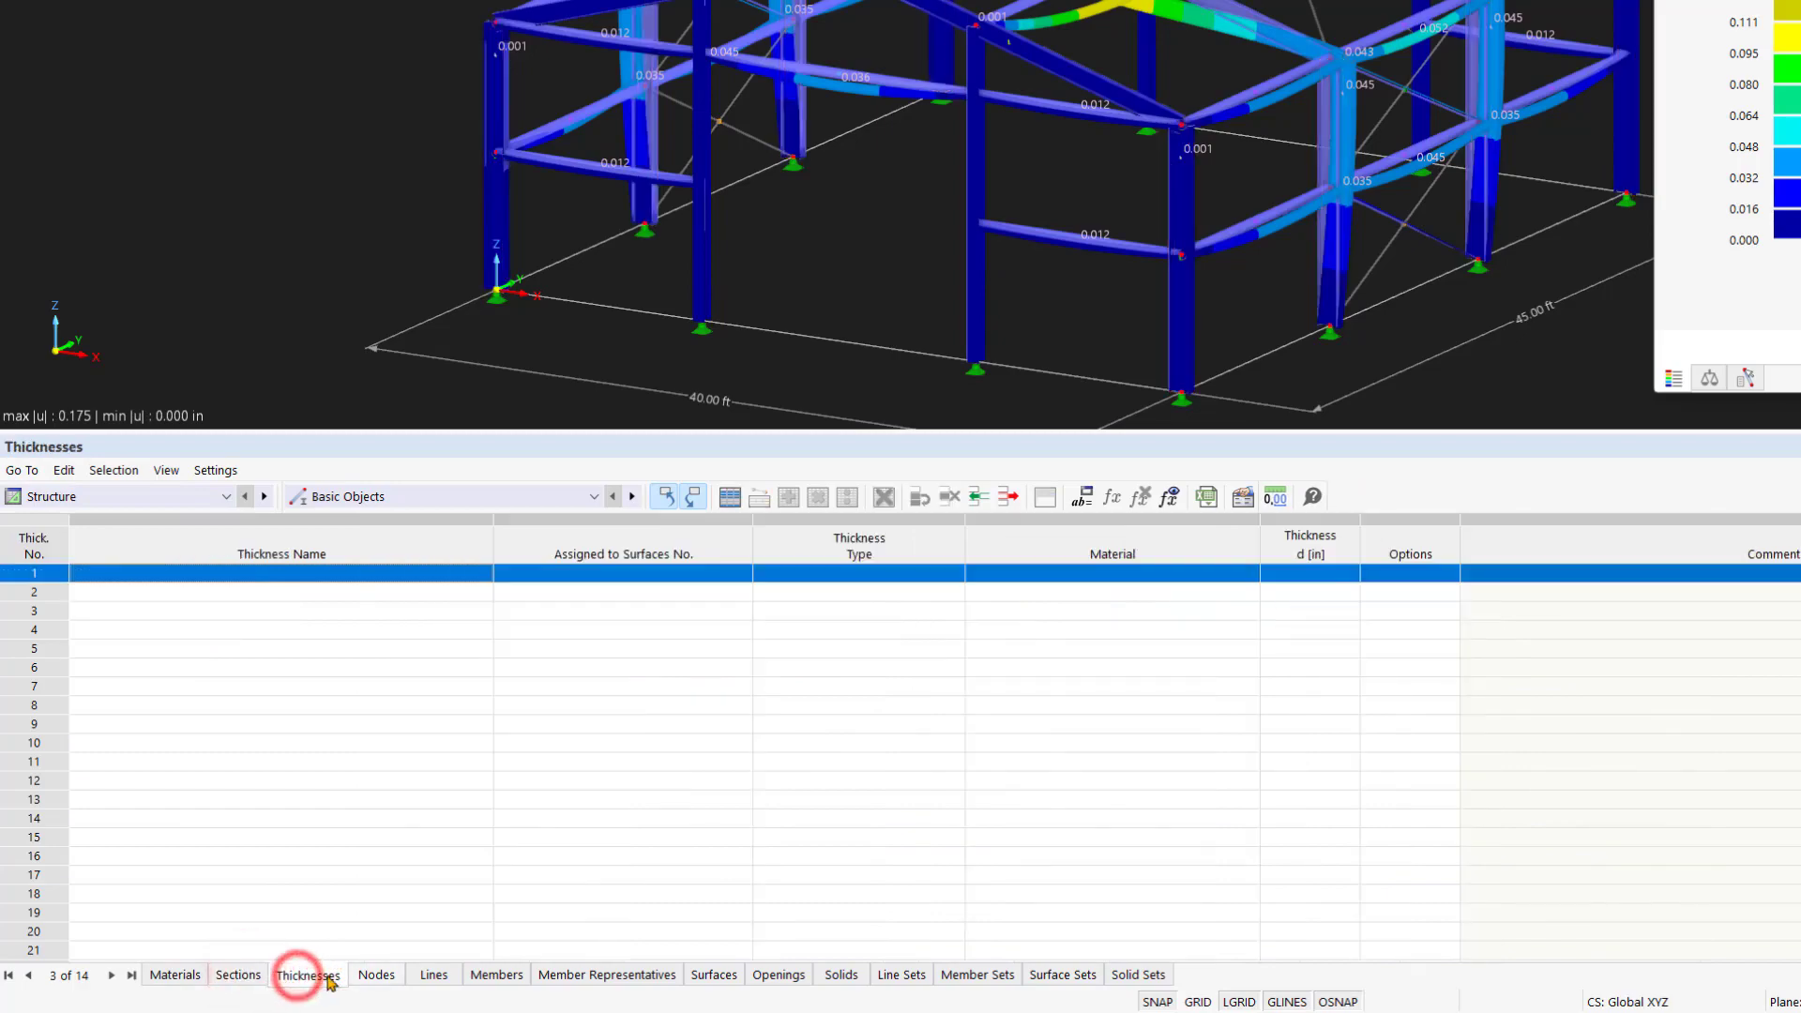
left_click(375, 977)
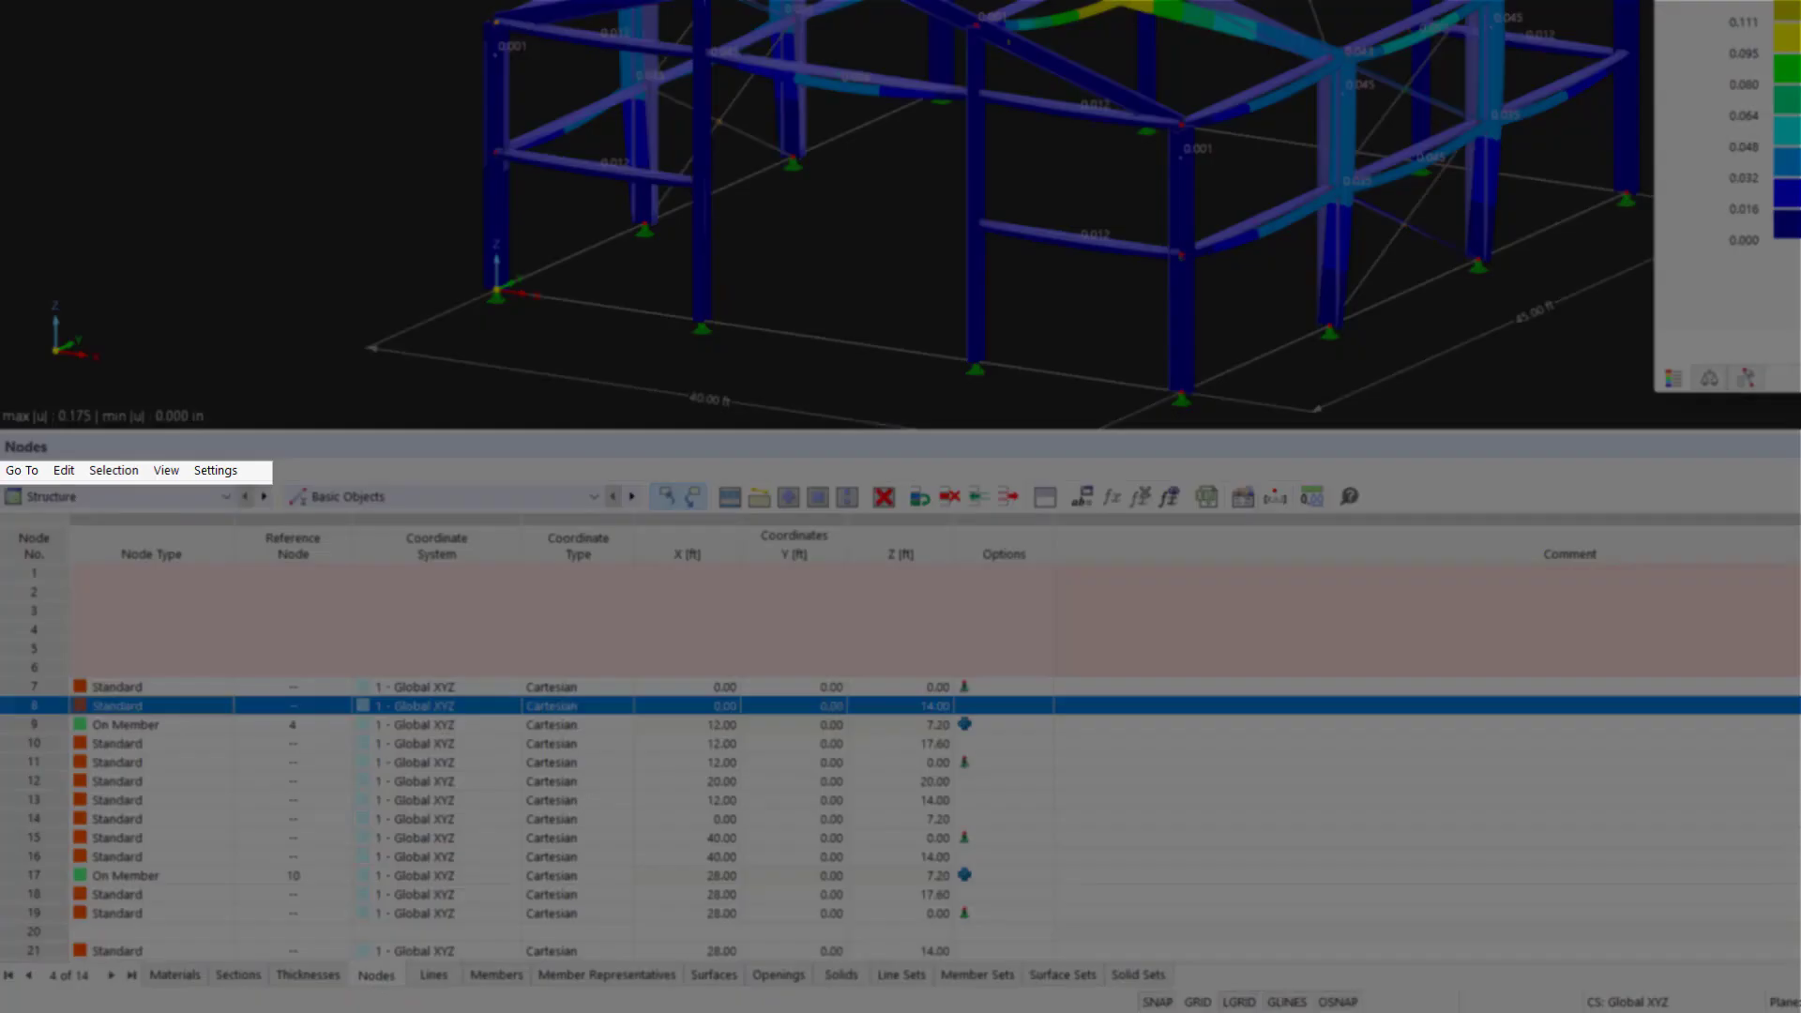
left_click(433, 975)
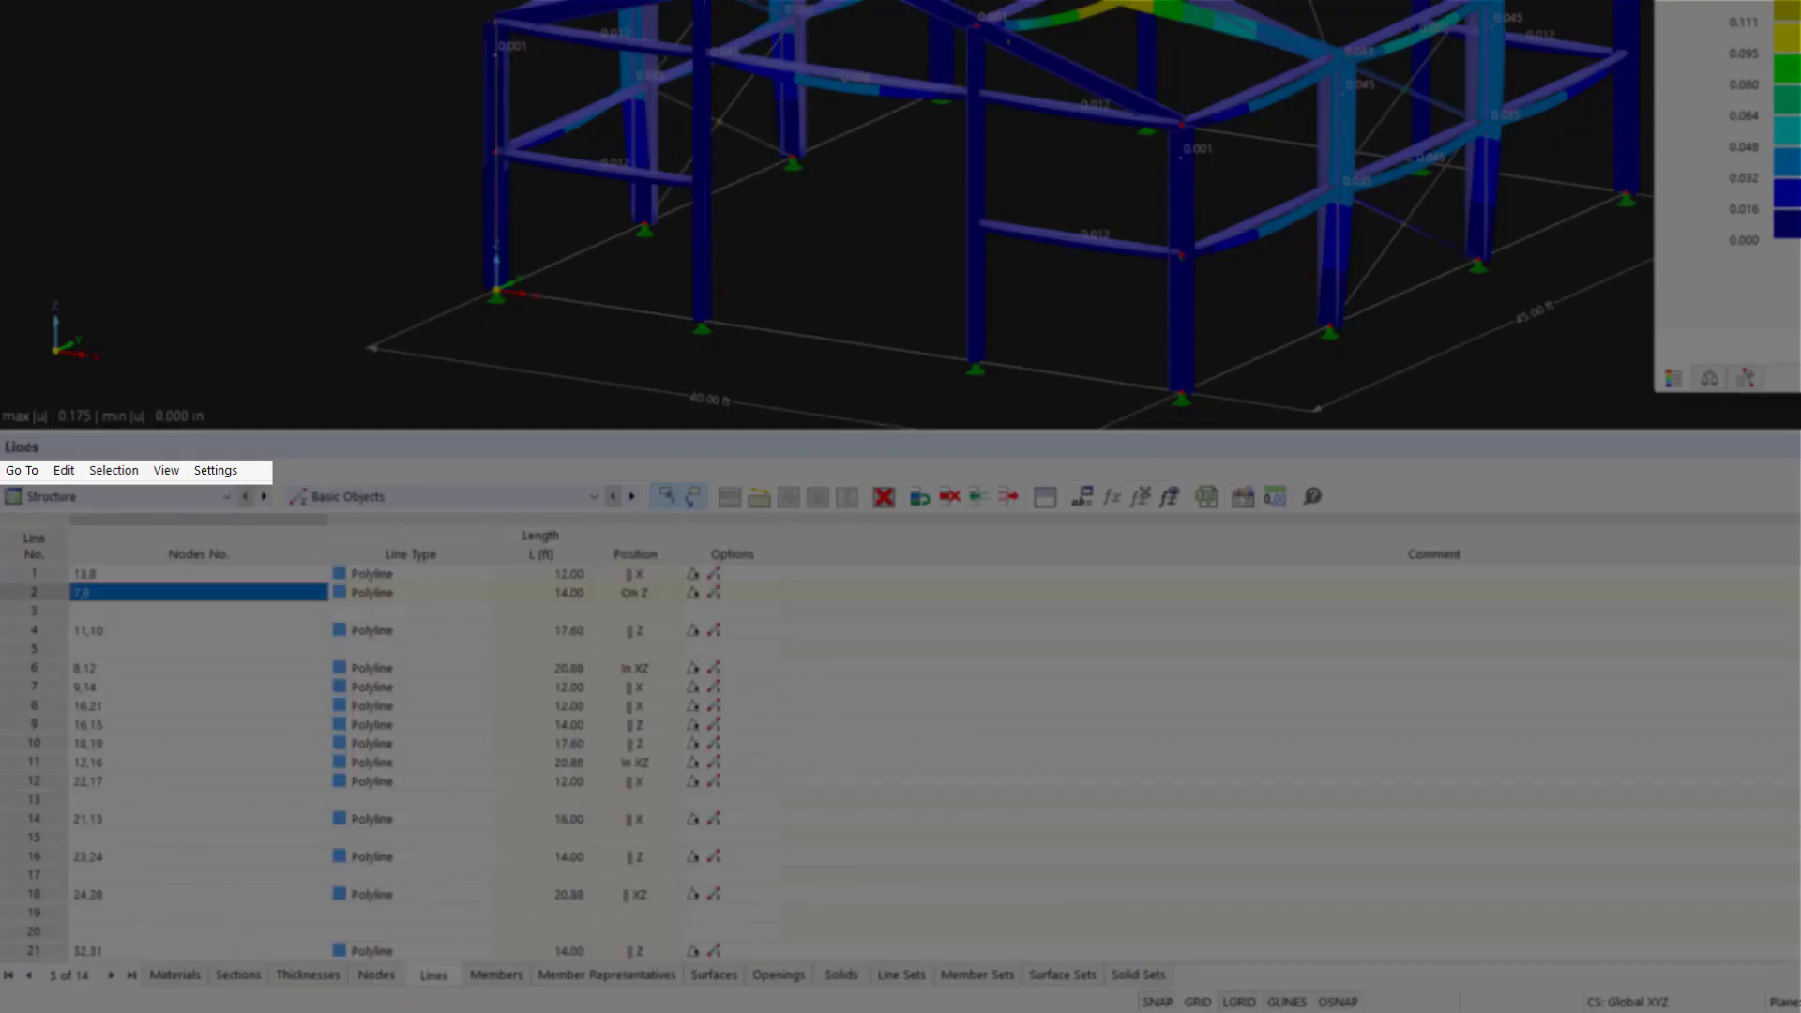
left_click(226, 497)
left_click(594, 497)
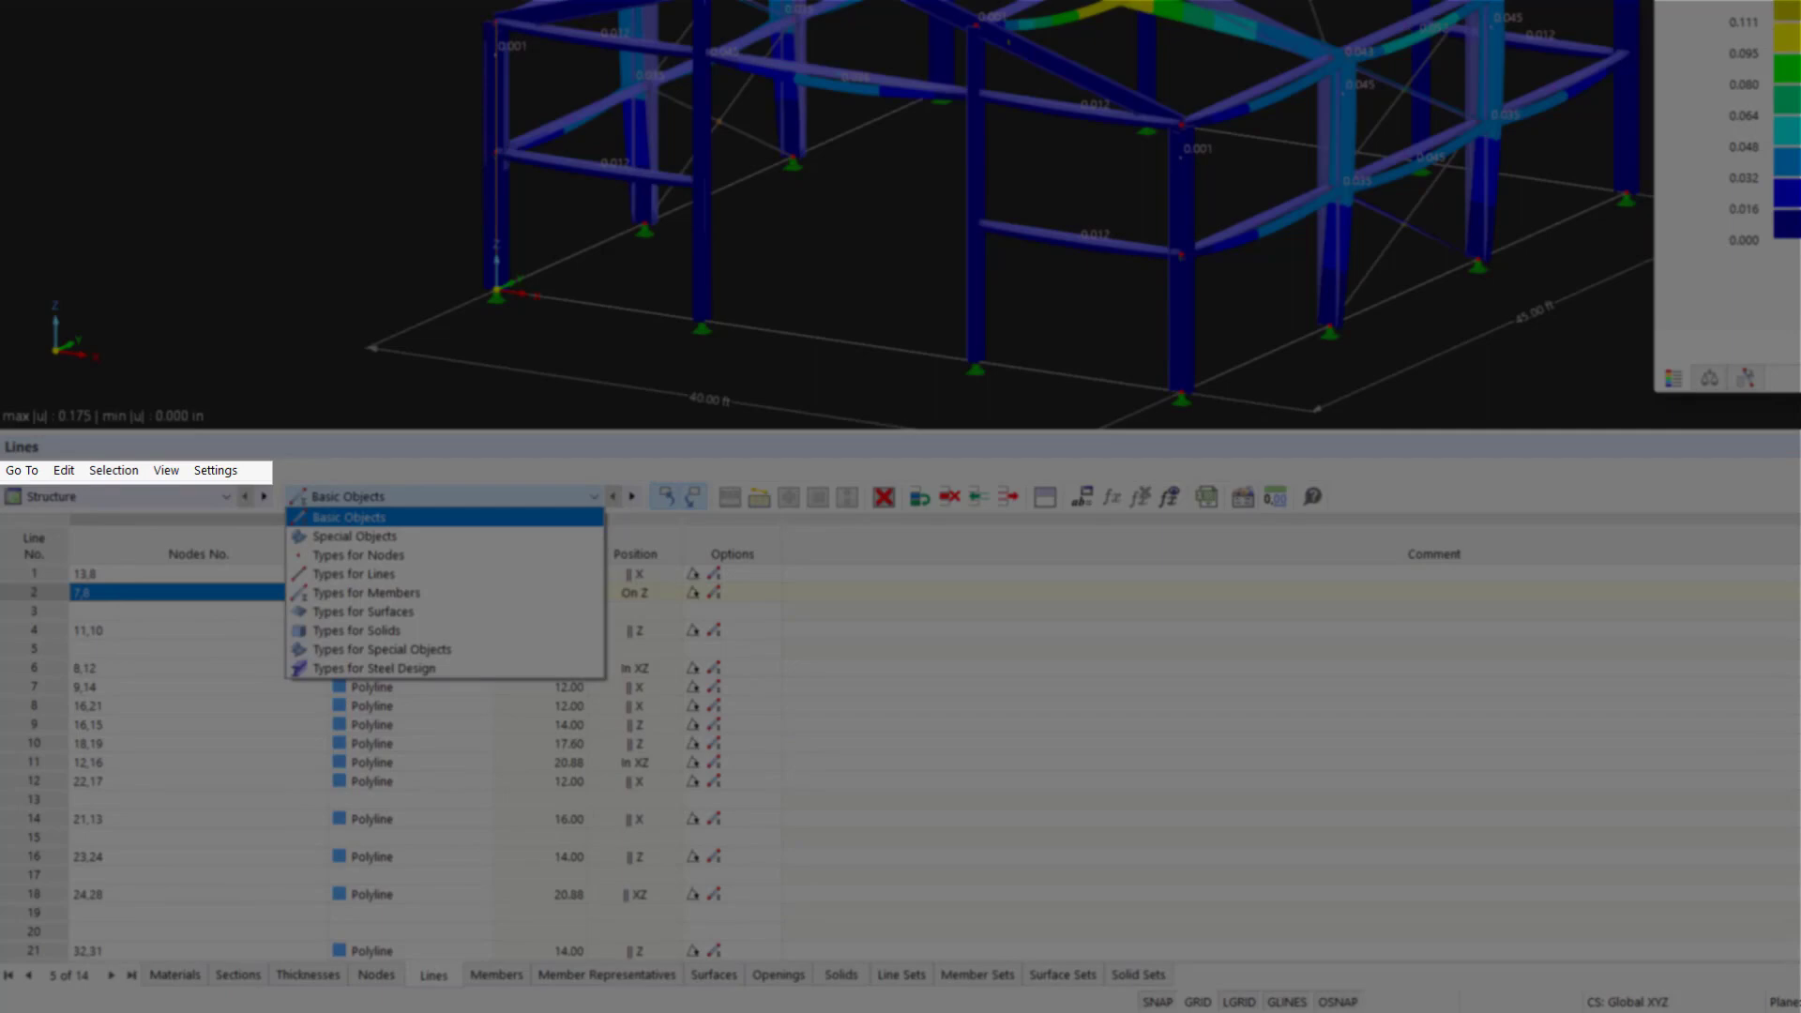
key("Escape")
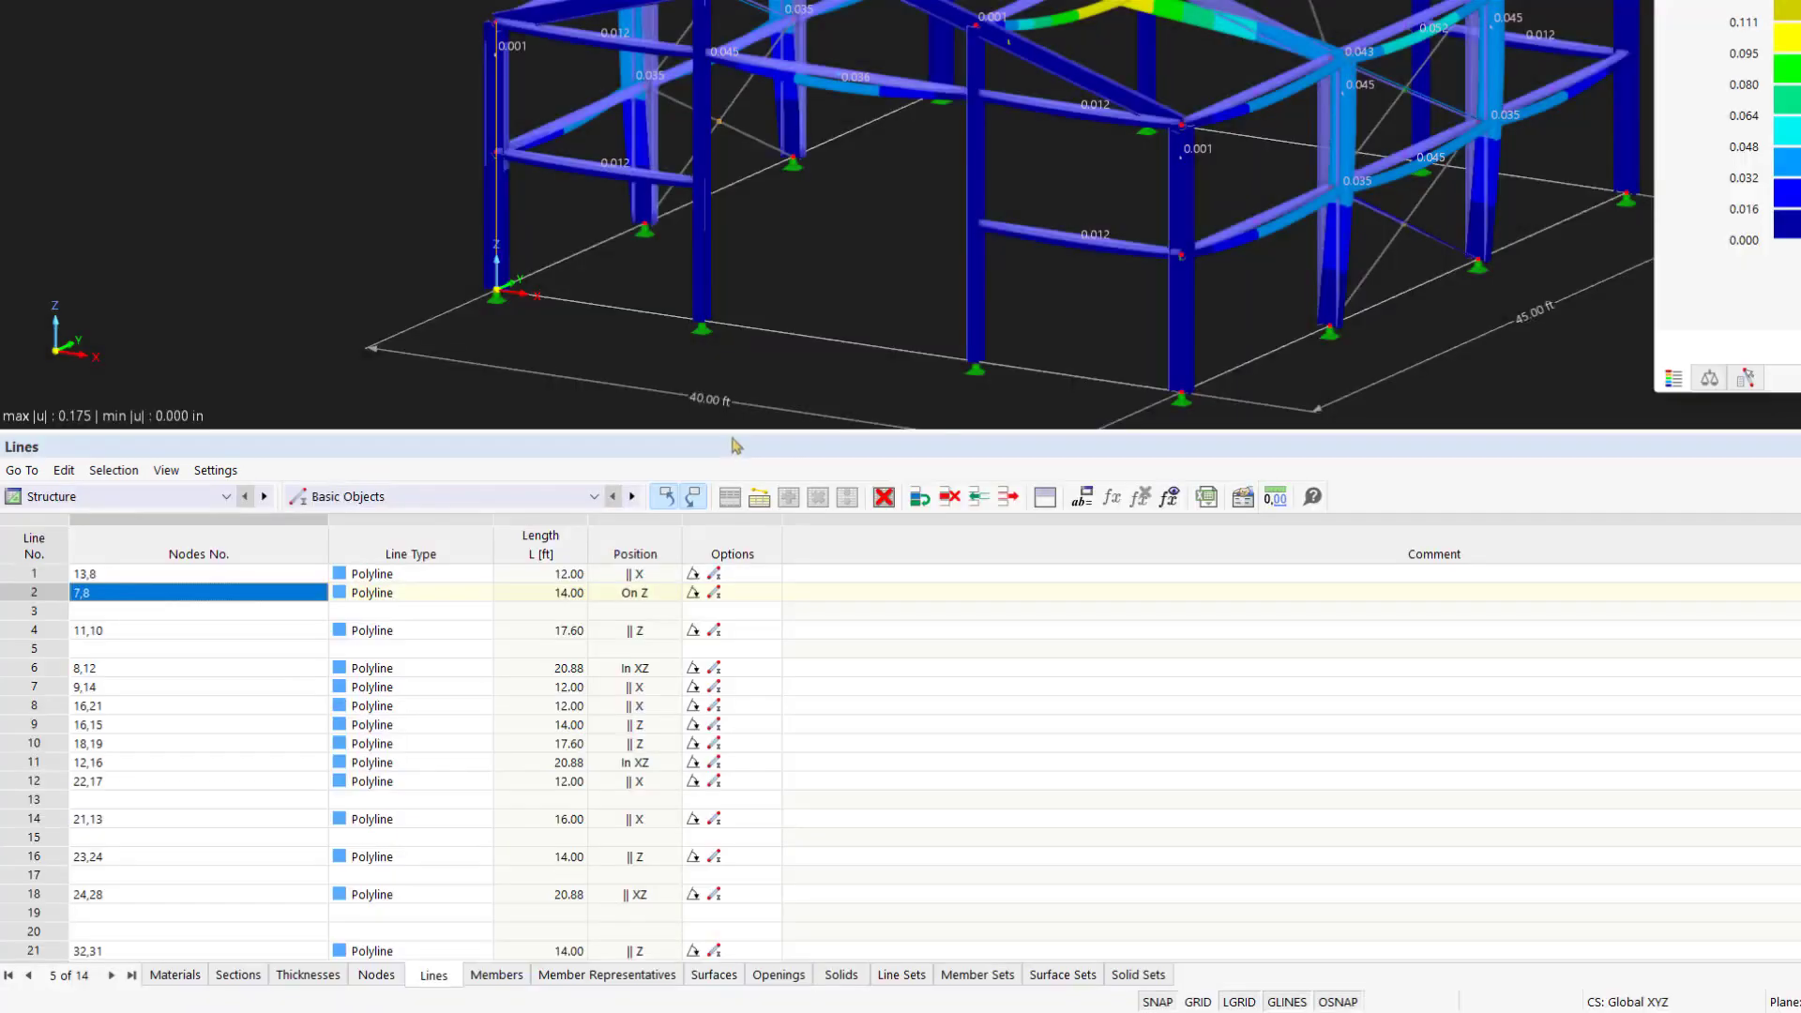
- Reduce the height of the Lines table and move the results control panel clear of the navigation cube
left_click_drag(818, 432, 820, 712)
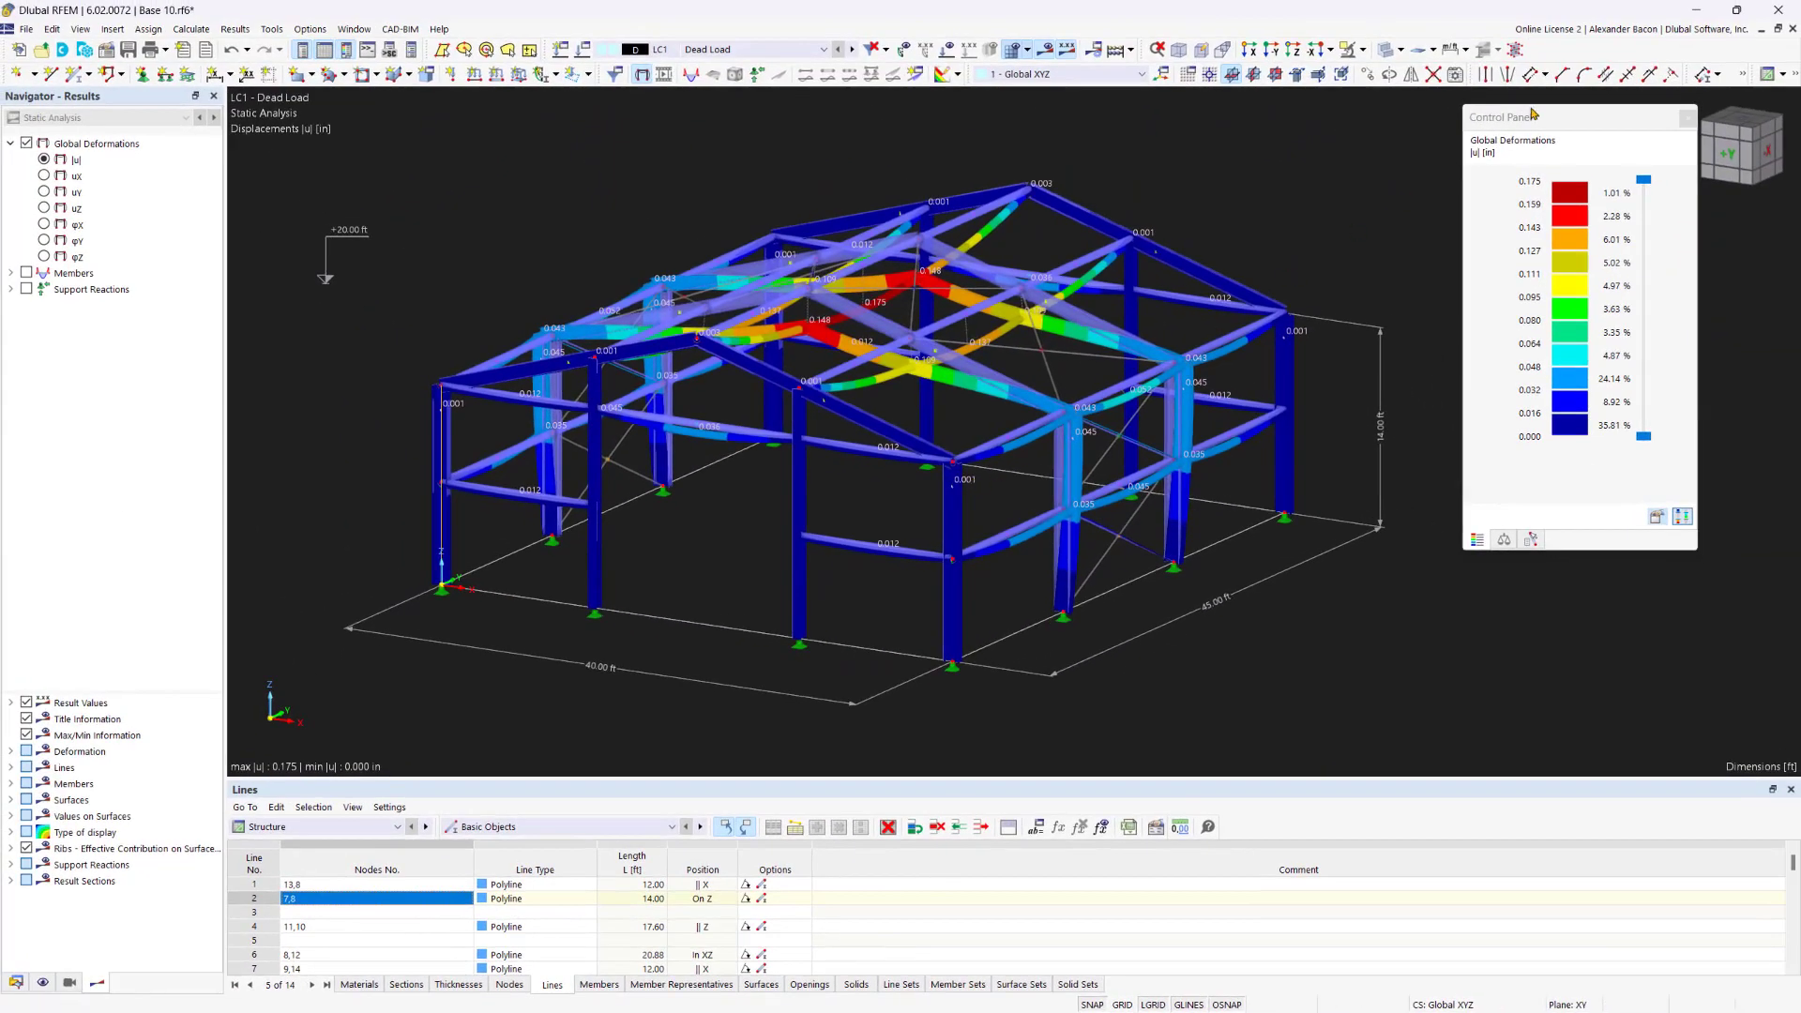
left_click_drag(1532, 112, 1474, 178)
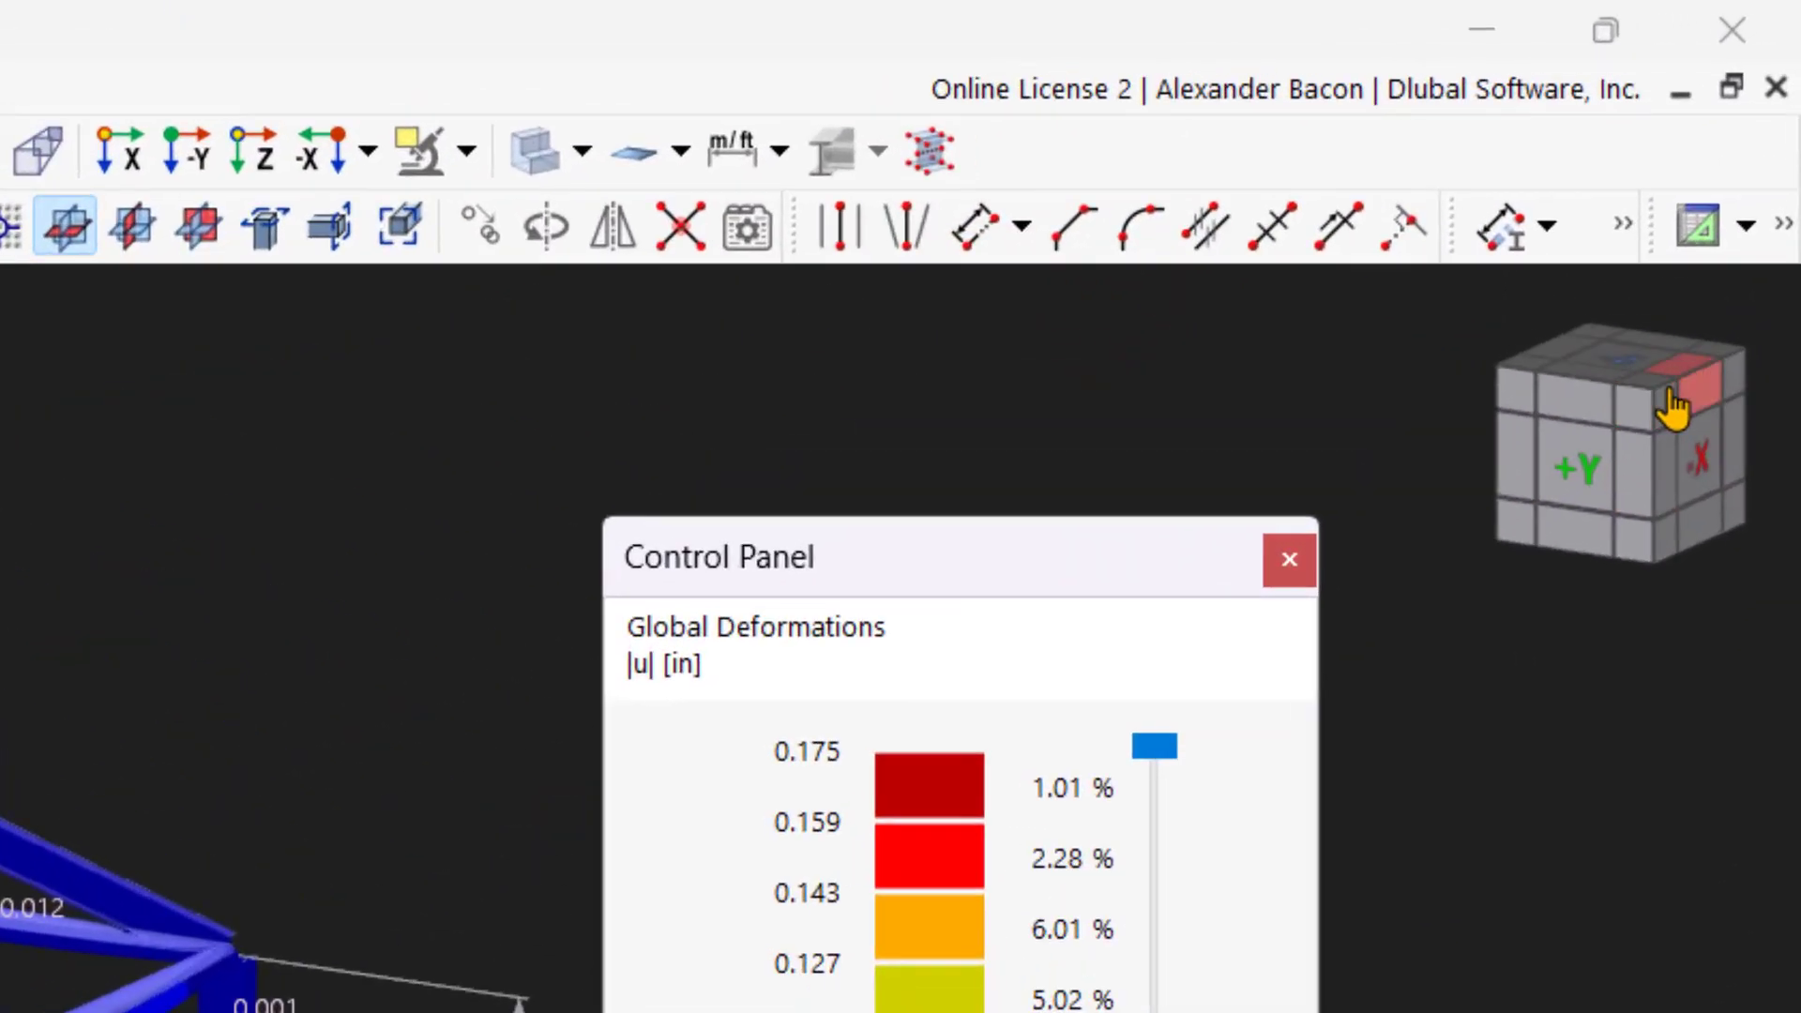
- View the deformed frame from a cube corner and from +Y, and orbit back to an overall 3D view
left_click(1673, 405)
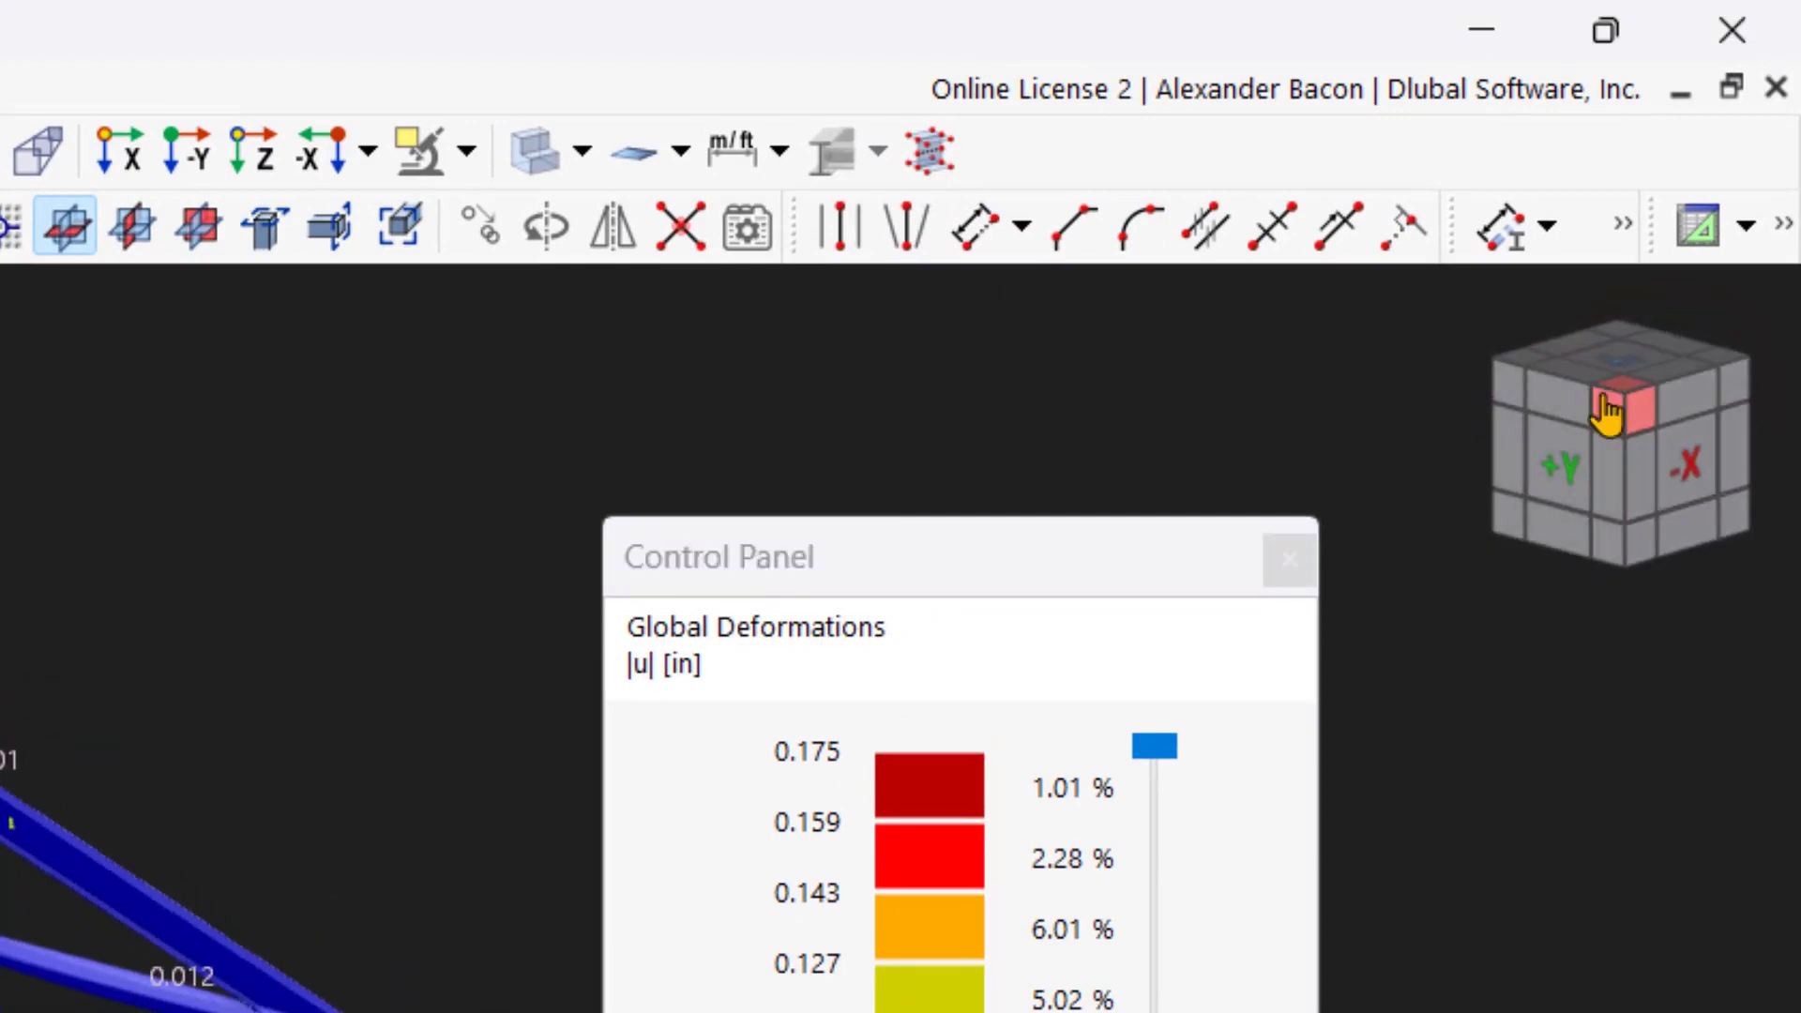
left_click(1531, 492)
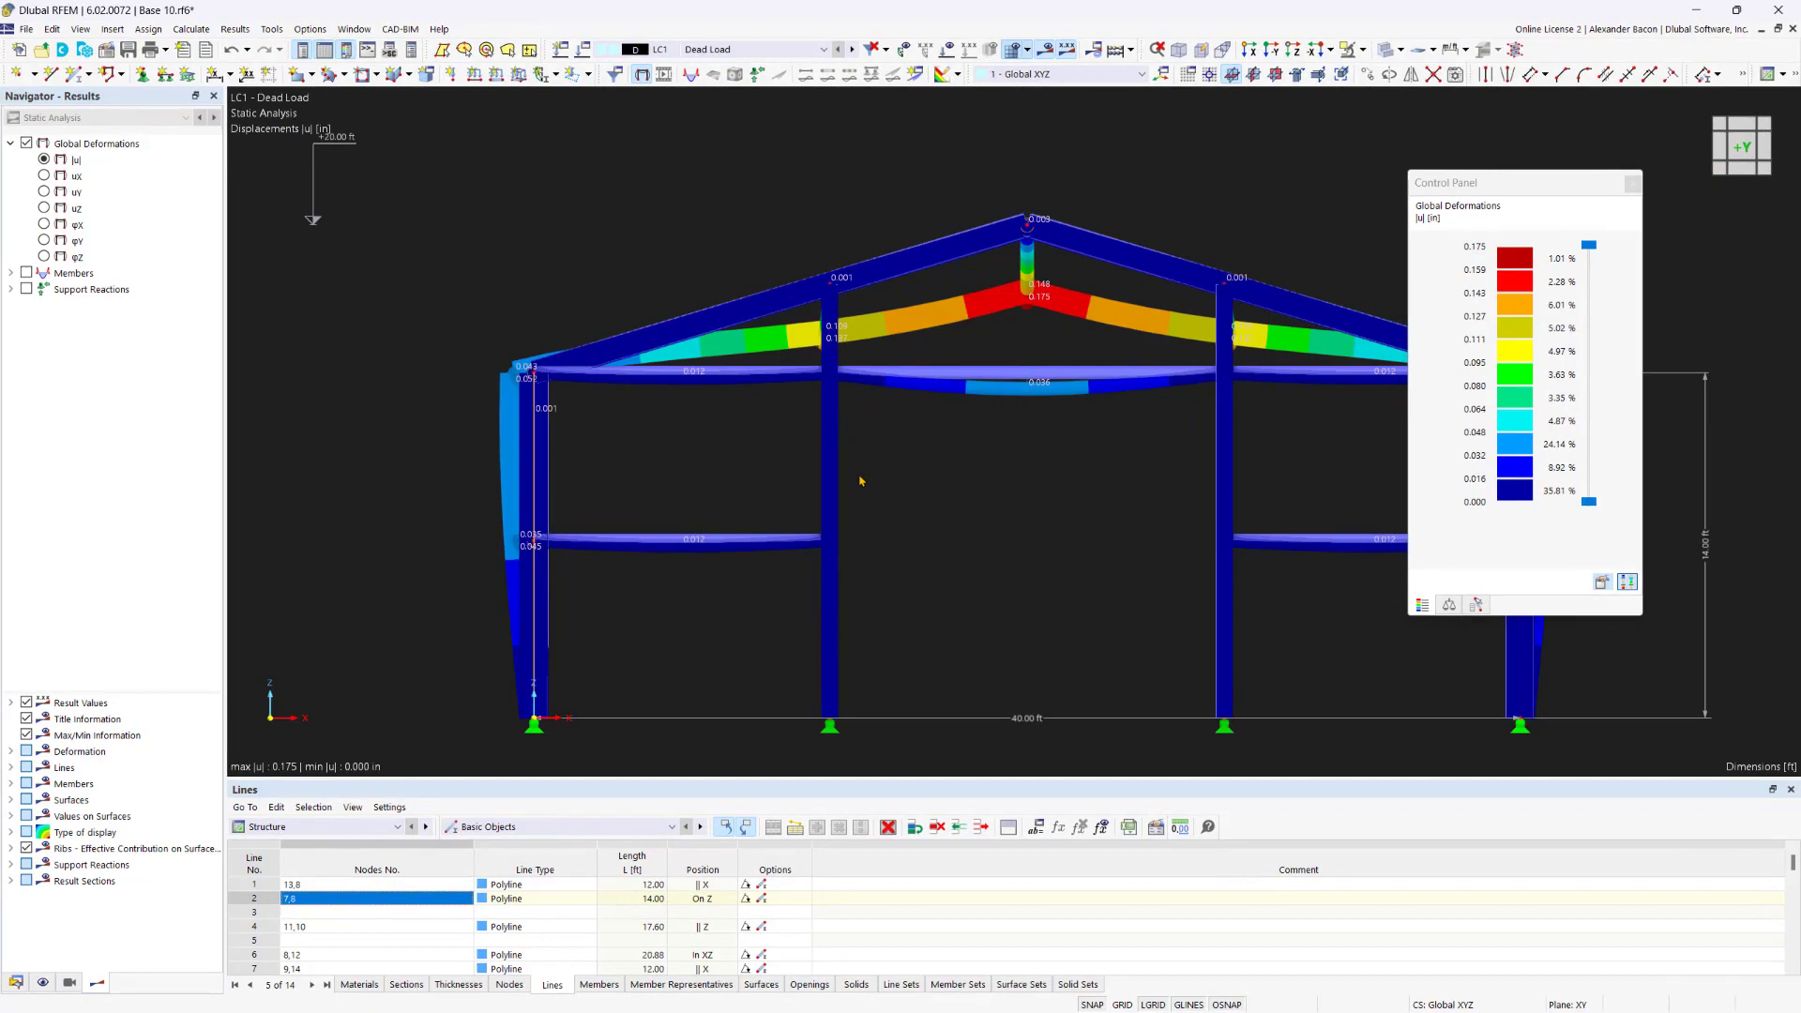
scroll(860, 480, "down", 1)
middle_click_drag(860, 479, 758, 509)
middle_click_drag(757, 510, 783, 507)
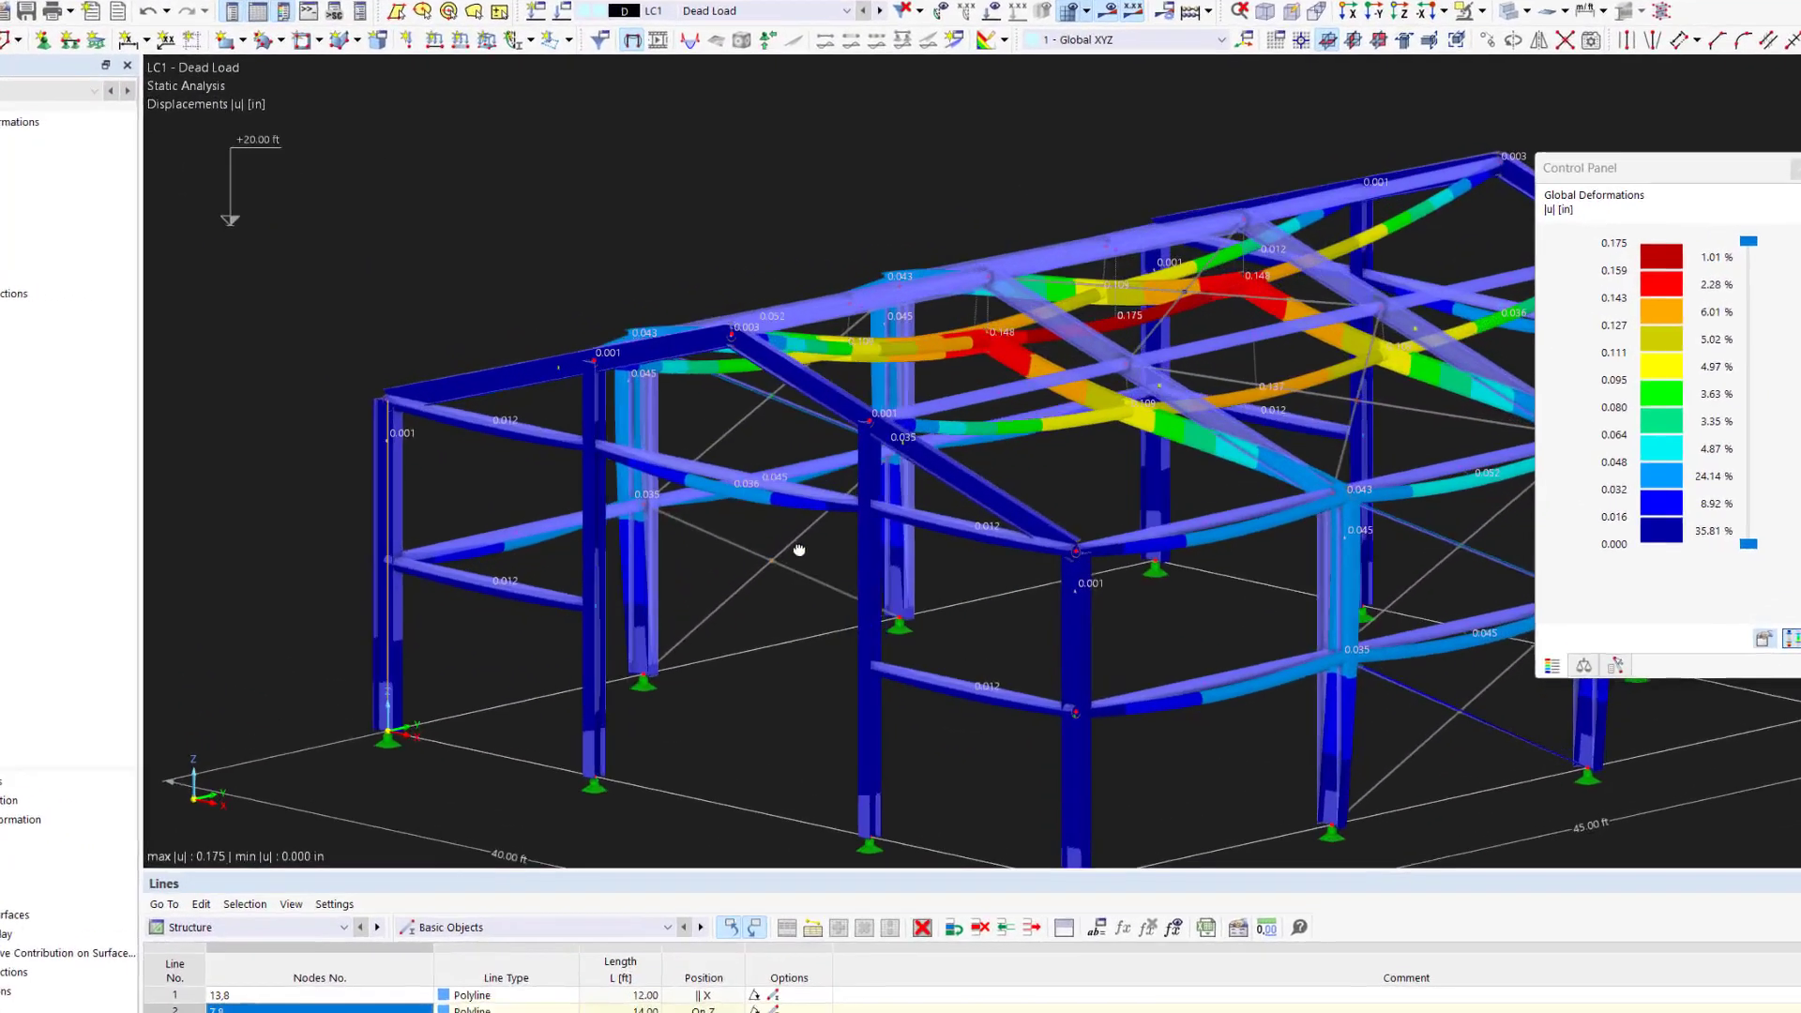
scroll(799, 550, "down", 3)
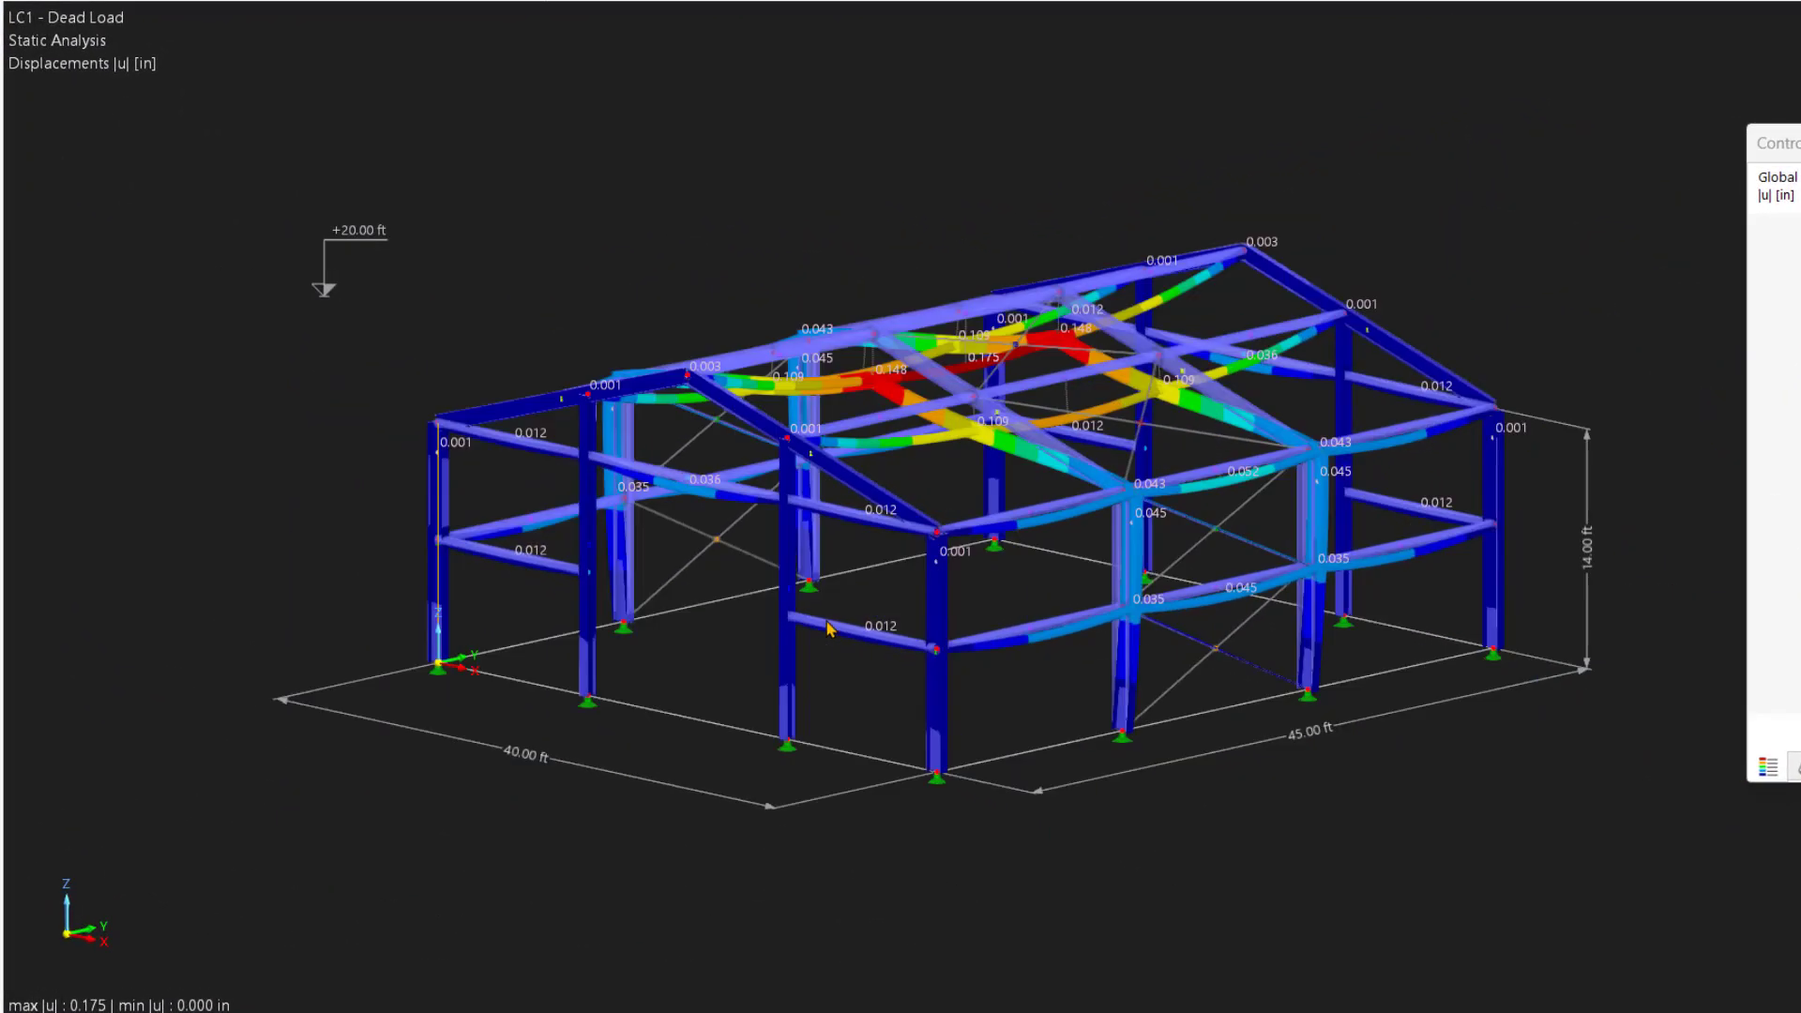
- Copy the corner column at the origin, with its base support, to a free spot outside the frame
left_click(439, 594)
left_click_drag(265, 833, 512, 332)
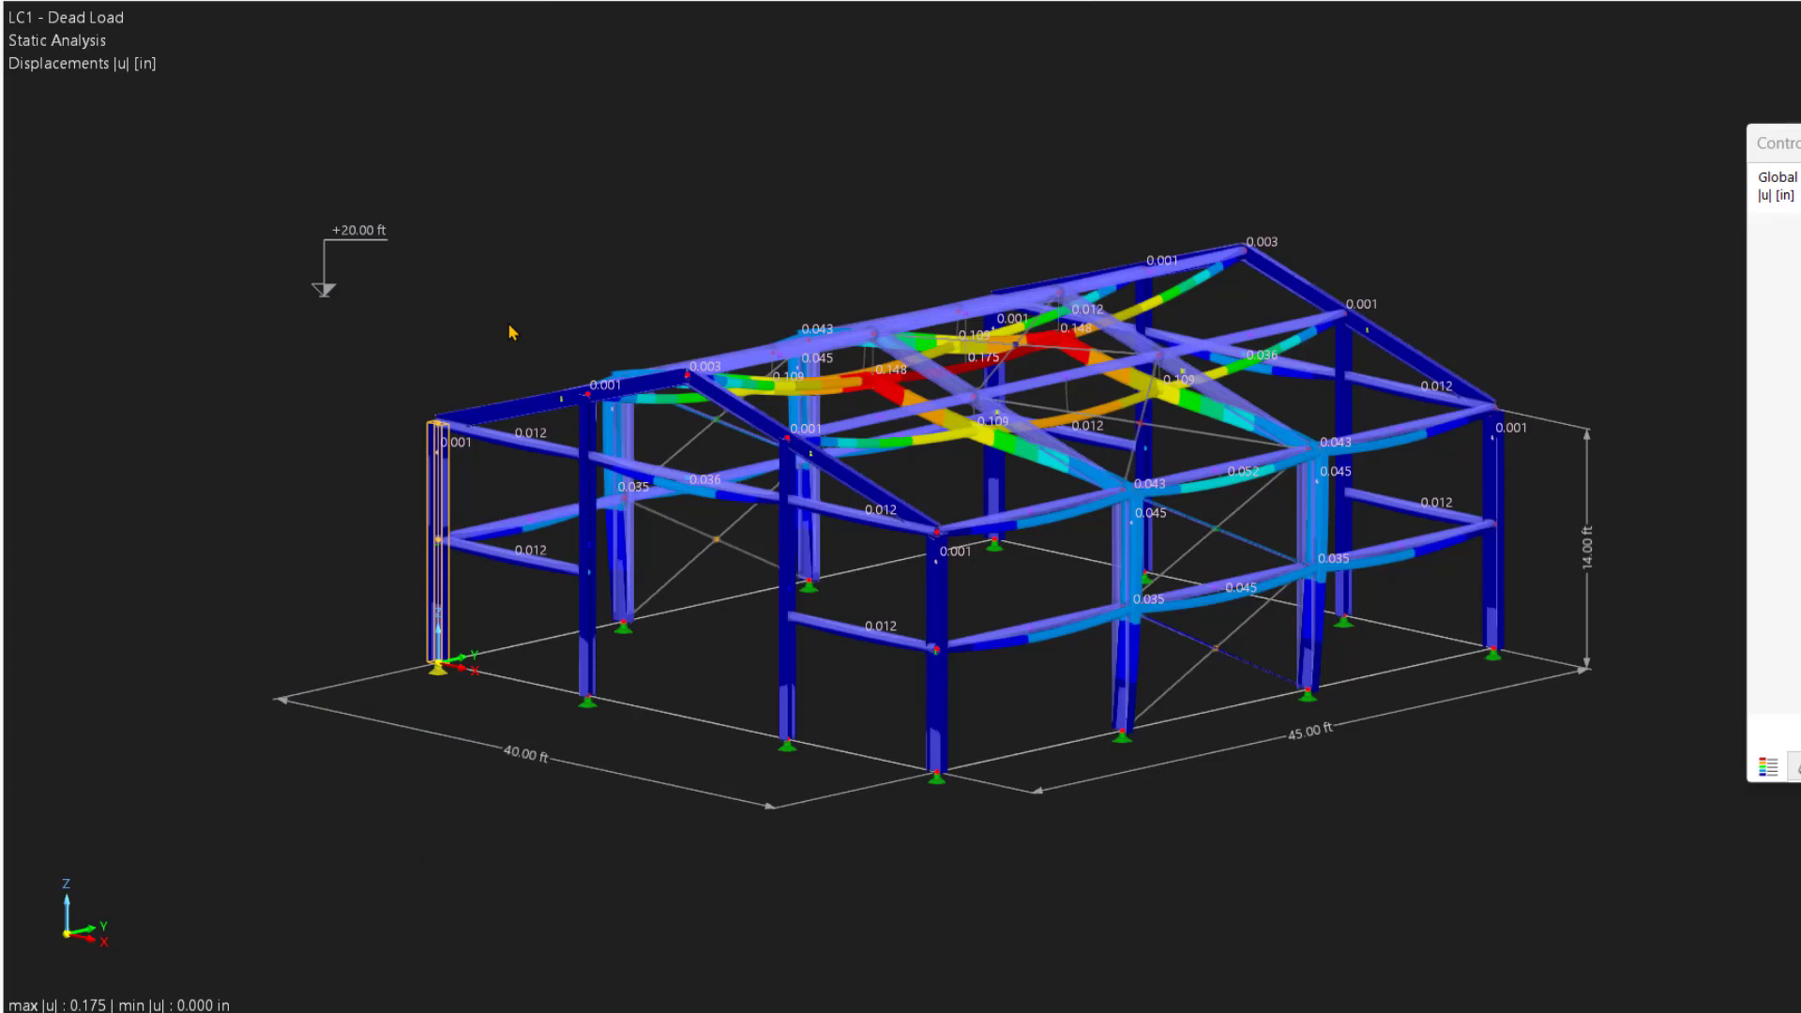
left_click(441, 603)
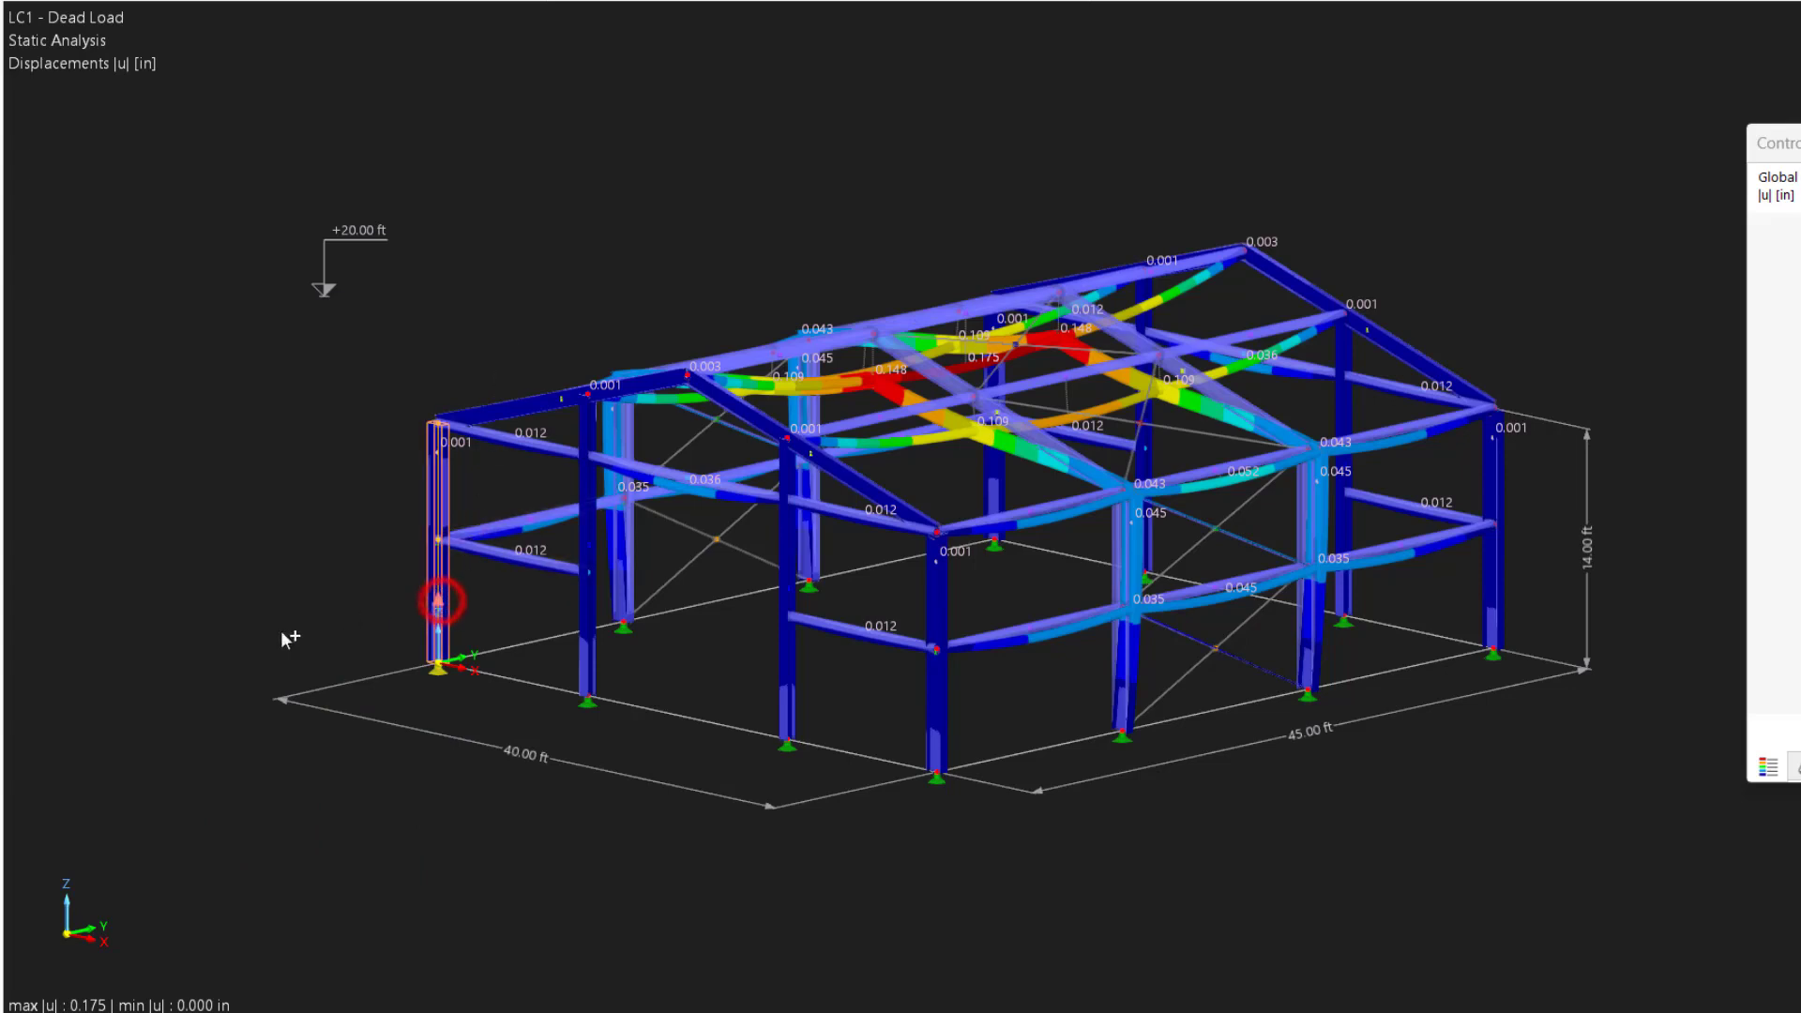
left_click(218, 662)
left_click(1122, 746)
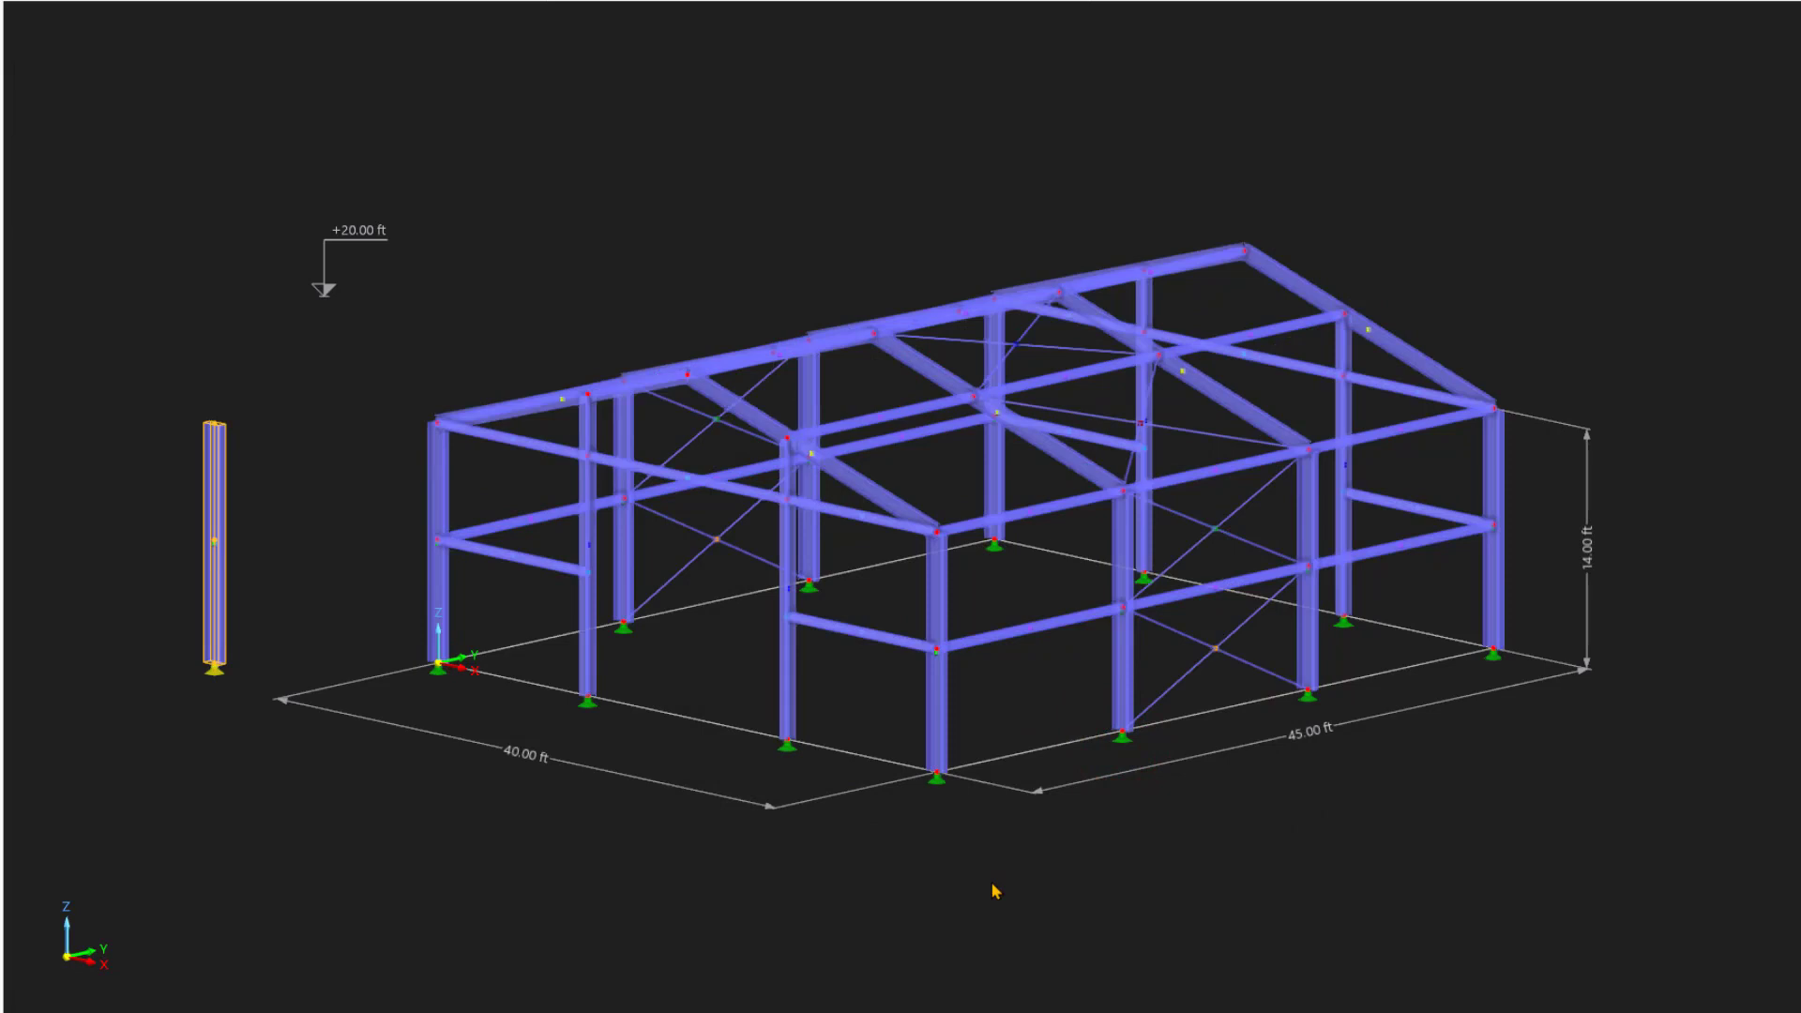
- Try an enclosing-window and a crossing-window selection around the front corner column, clearing each selection
left_click_drag(876, 872, 993, 476)
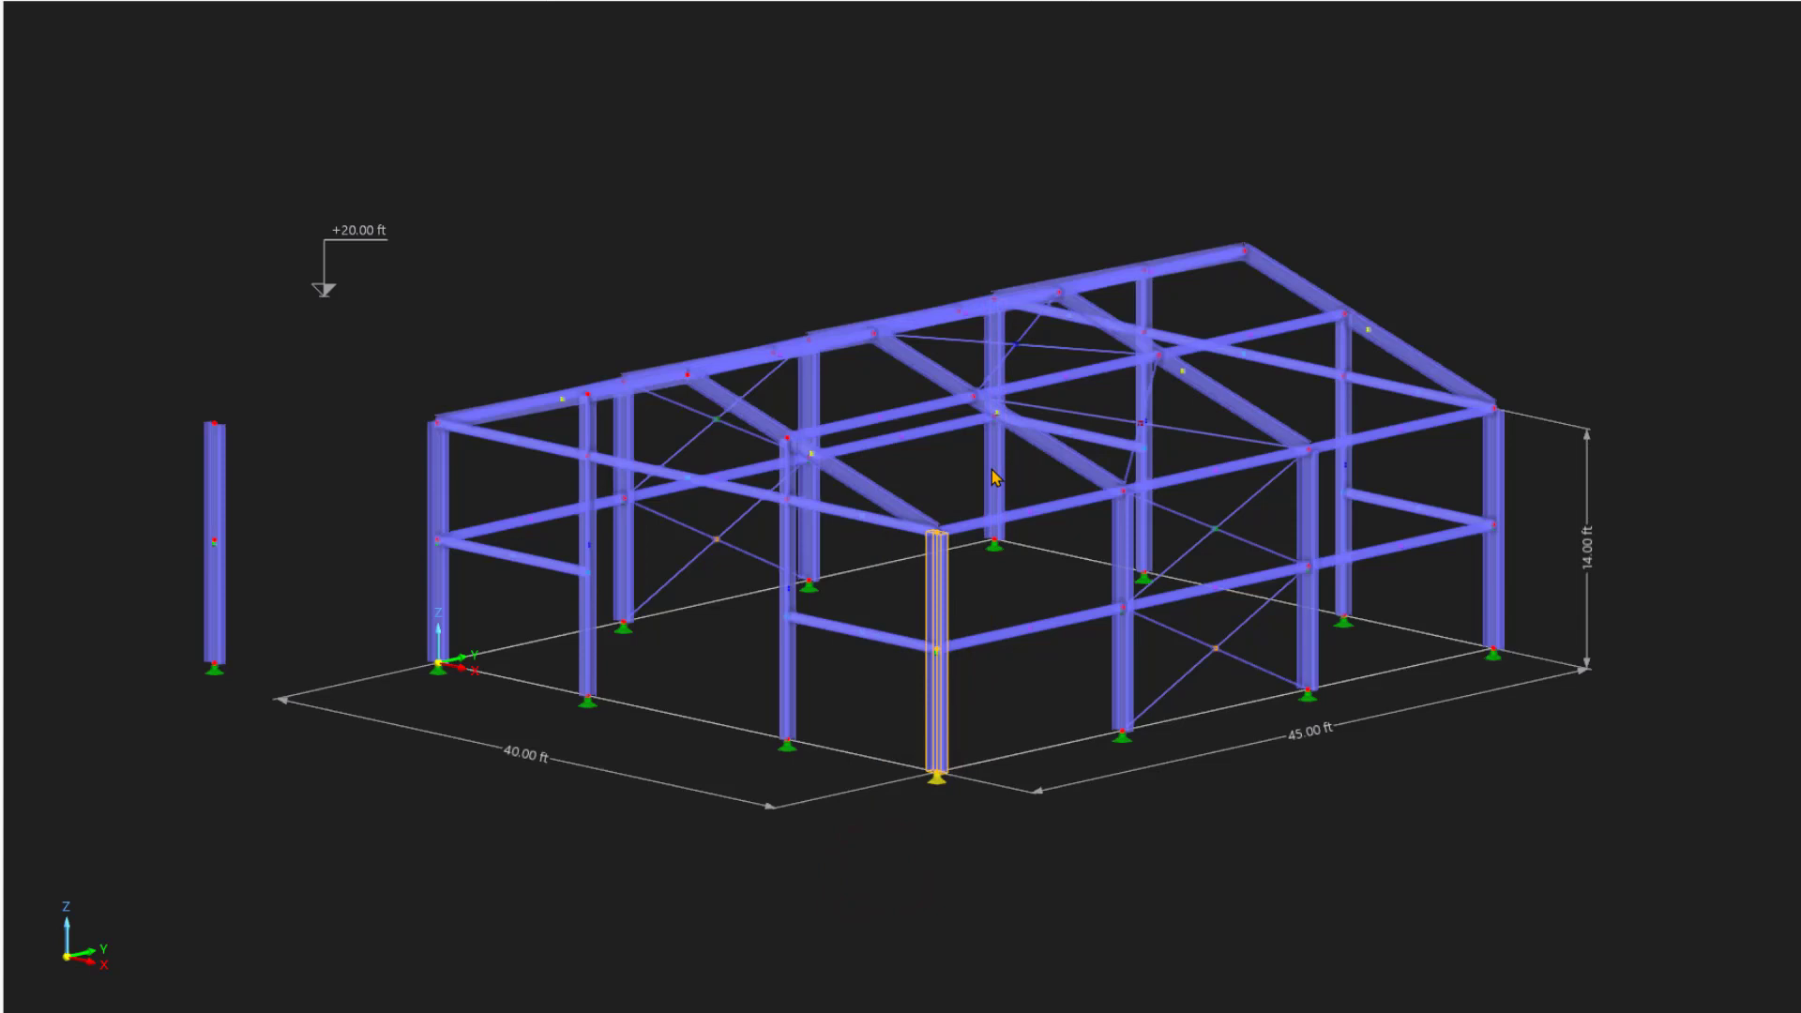
left_click(950, 495)
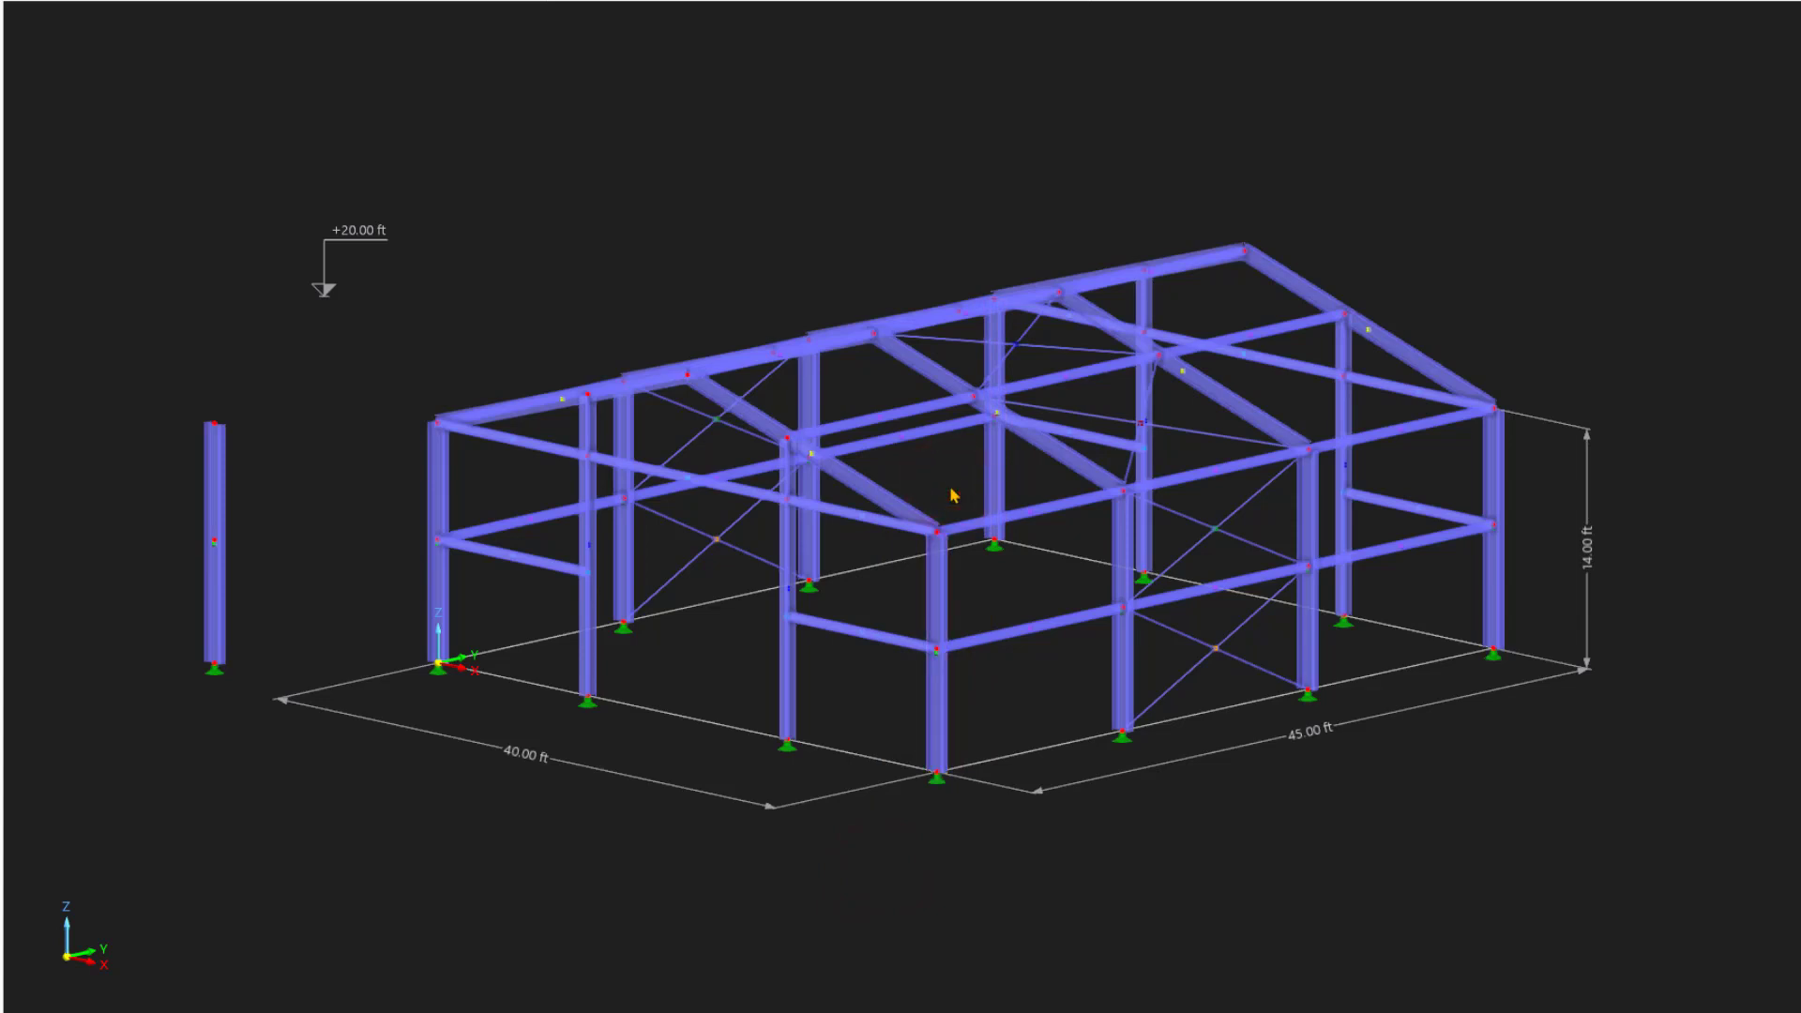
left_click(977, 484)
left_click_drag(946, 628, 818, 858)
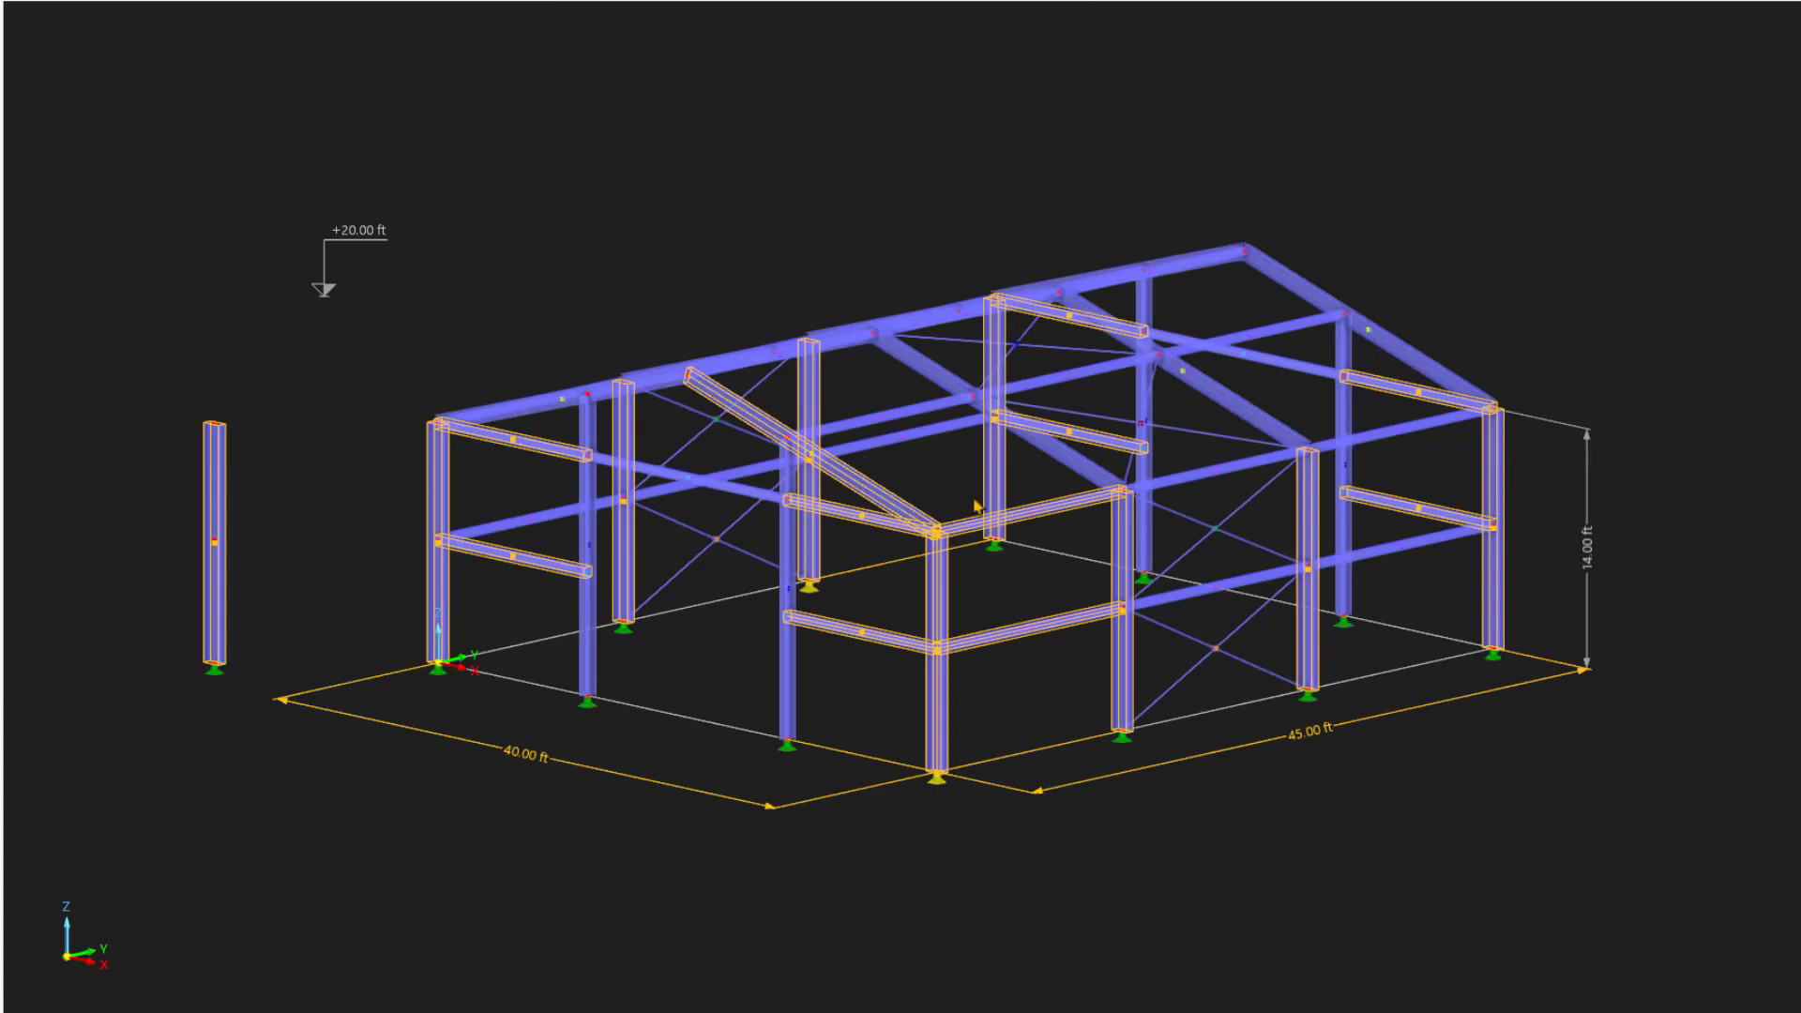
left_click(815, 855)
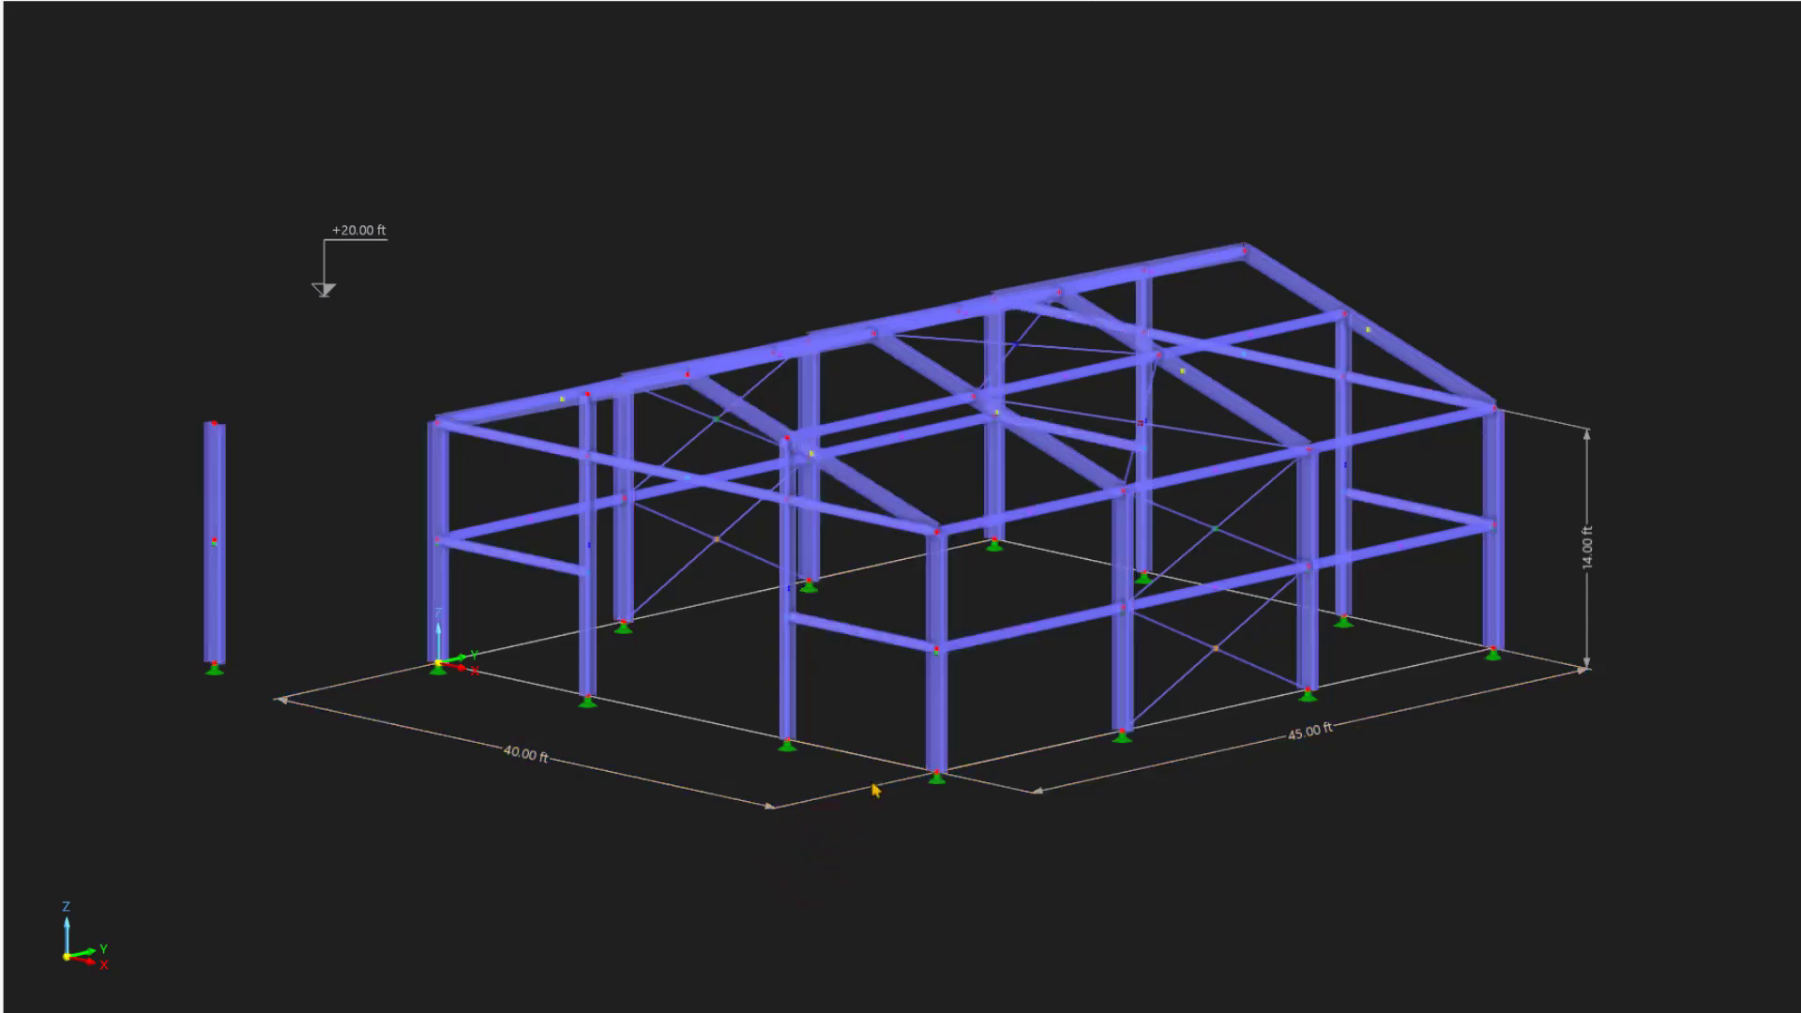
- Inspect the member properties of the front corner column and close them without changes
left_click(931, 718)
double_click(931, 718)
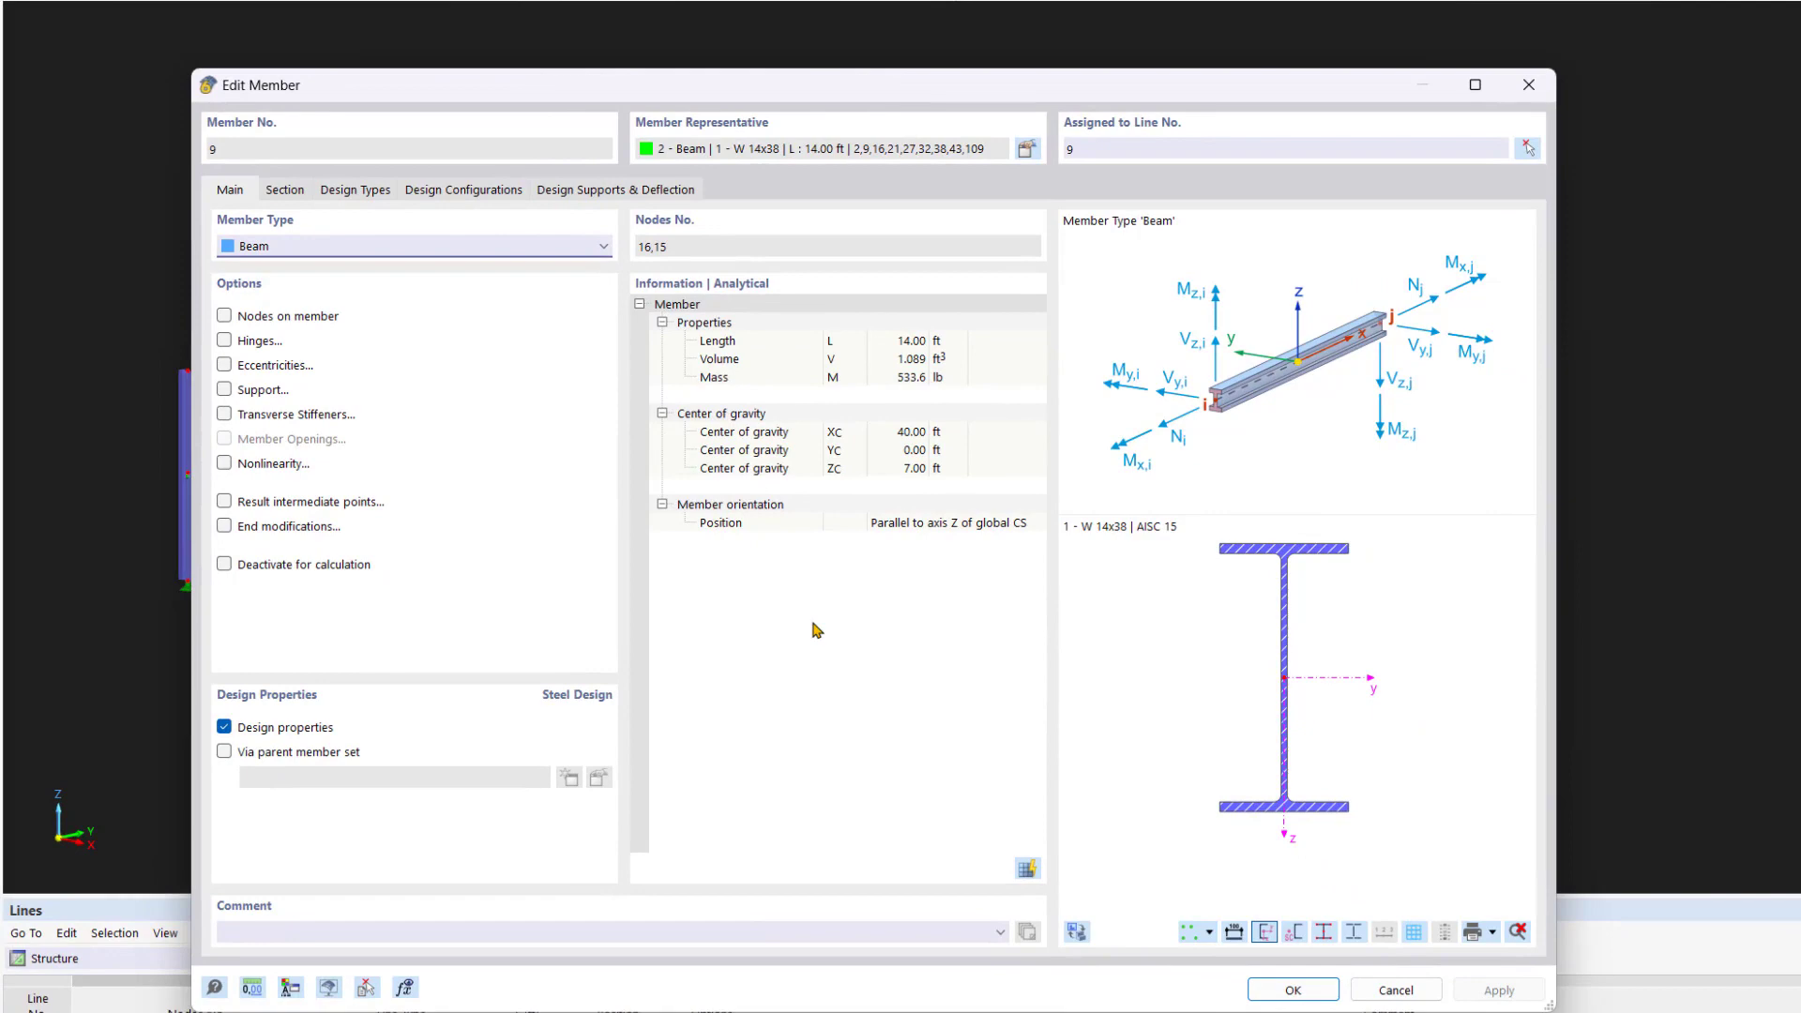
left_click(1528, 84)
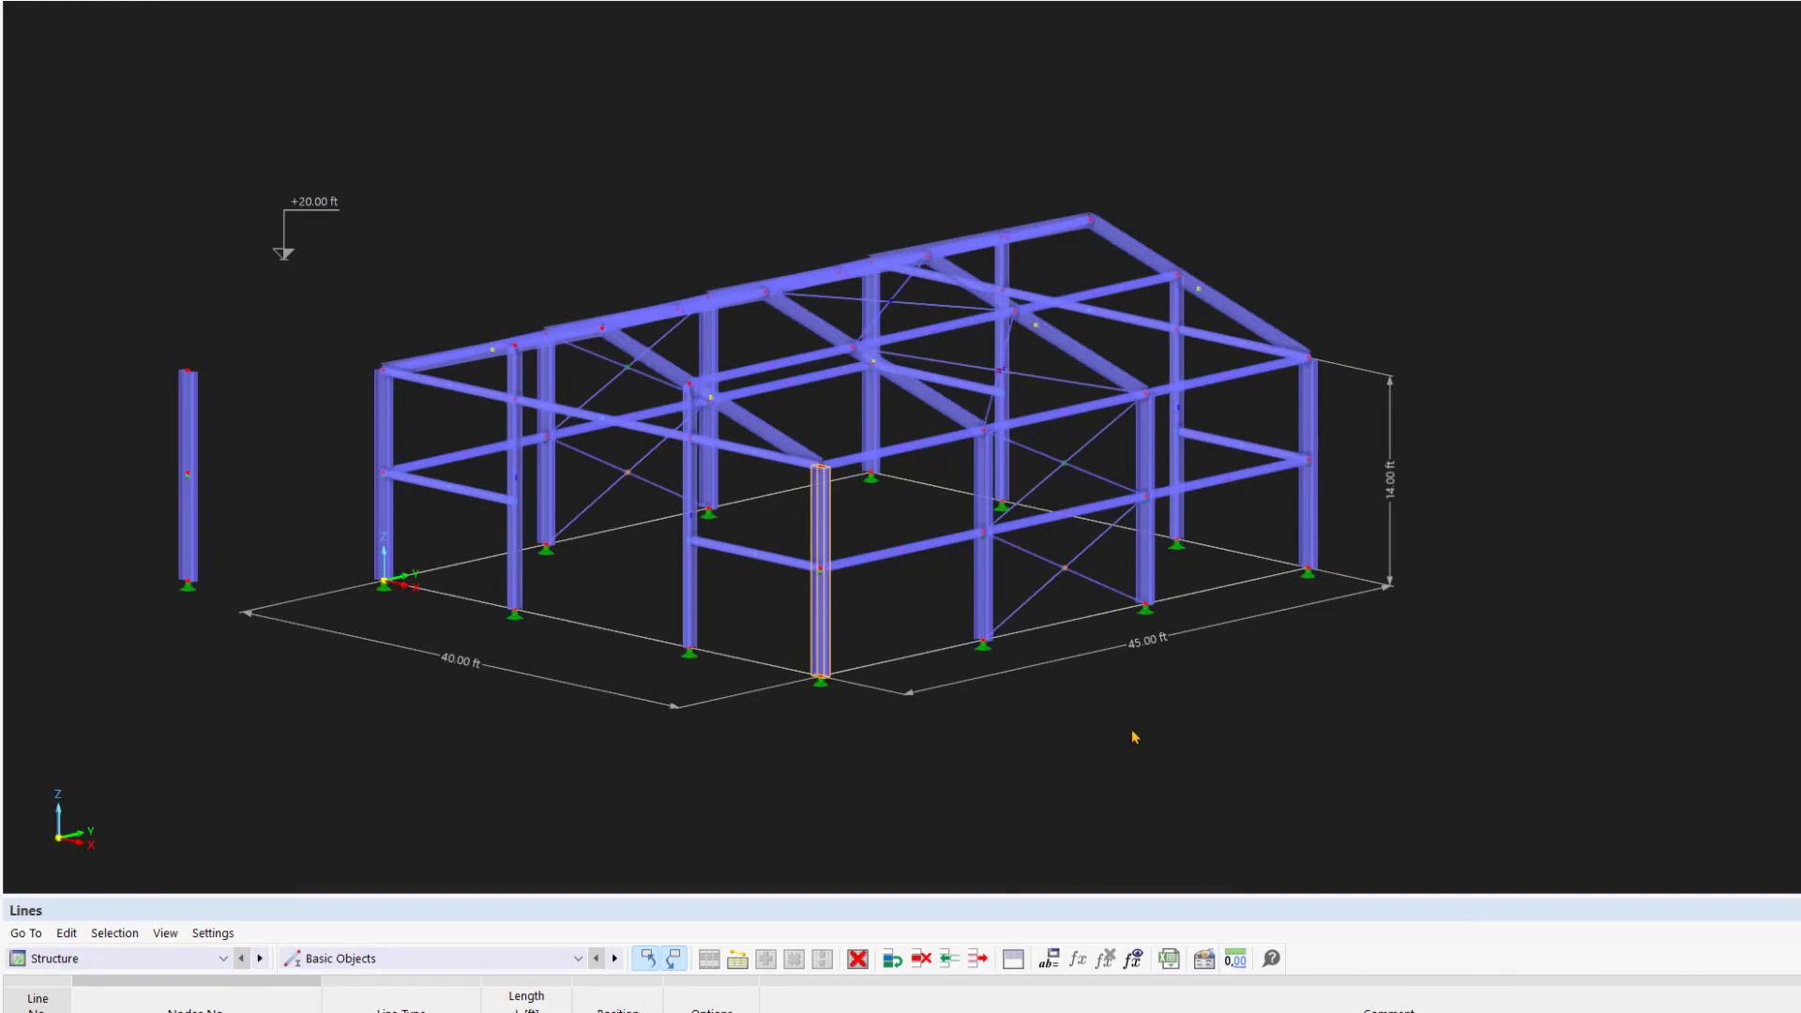
- Clear the selection and examine the whole frame from different distances and angles
middle_click_drag(1132, 731, 1216, 712)
left_click(1219, 715)
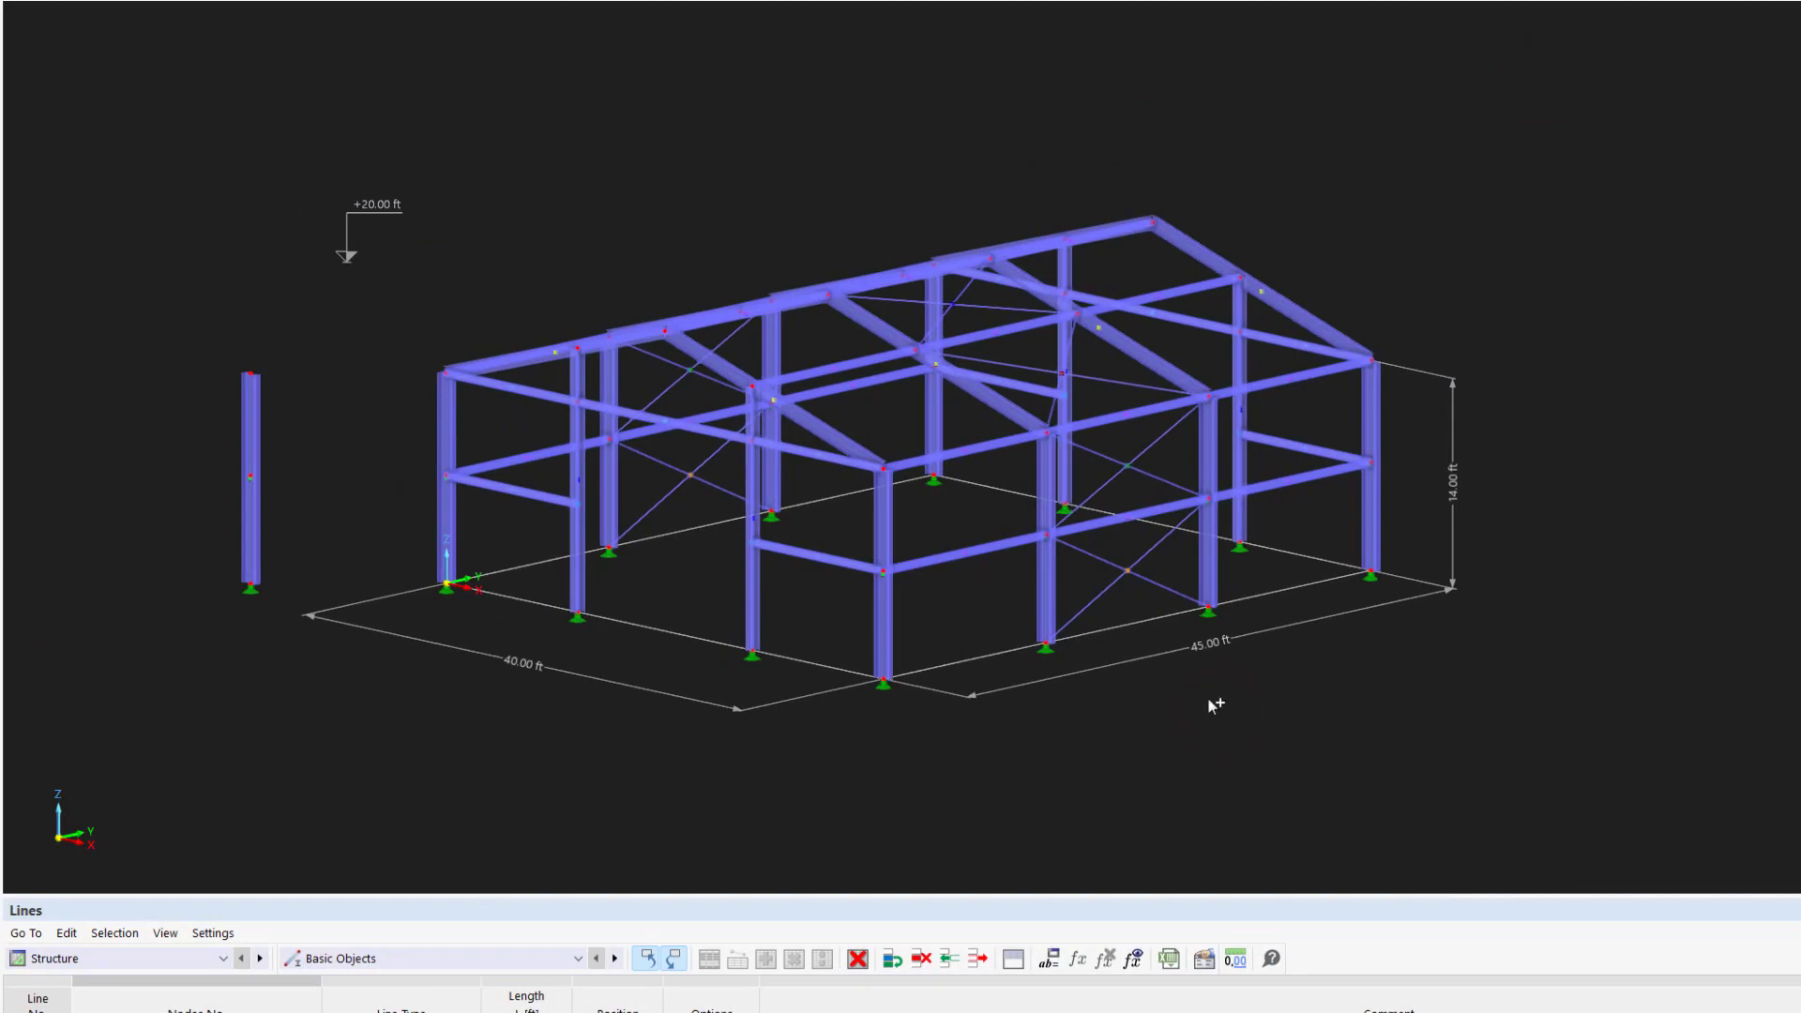
scroll(1086, 521, "up", 1)
scroll(1080, 521, "up", 1)
scroll(1080, 521, "down", 2)
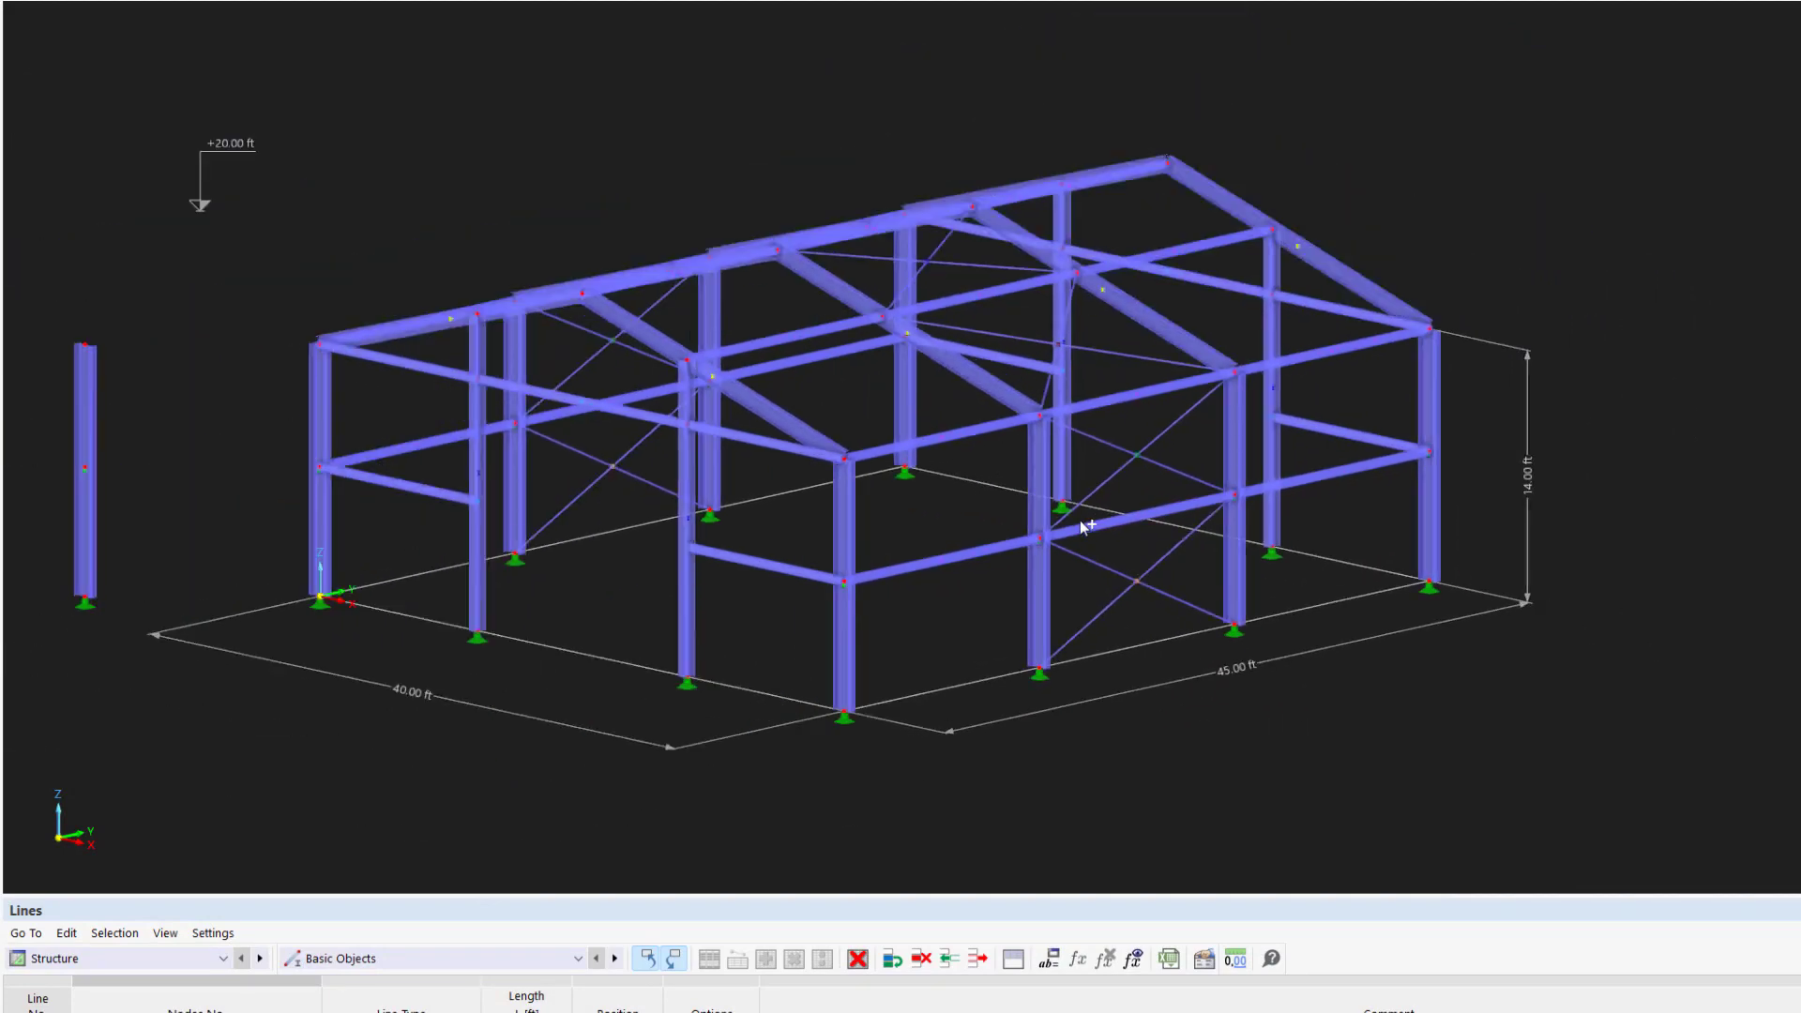
middle_click_drag(1079, 521, 1030, 659, "ctrl")
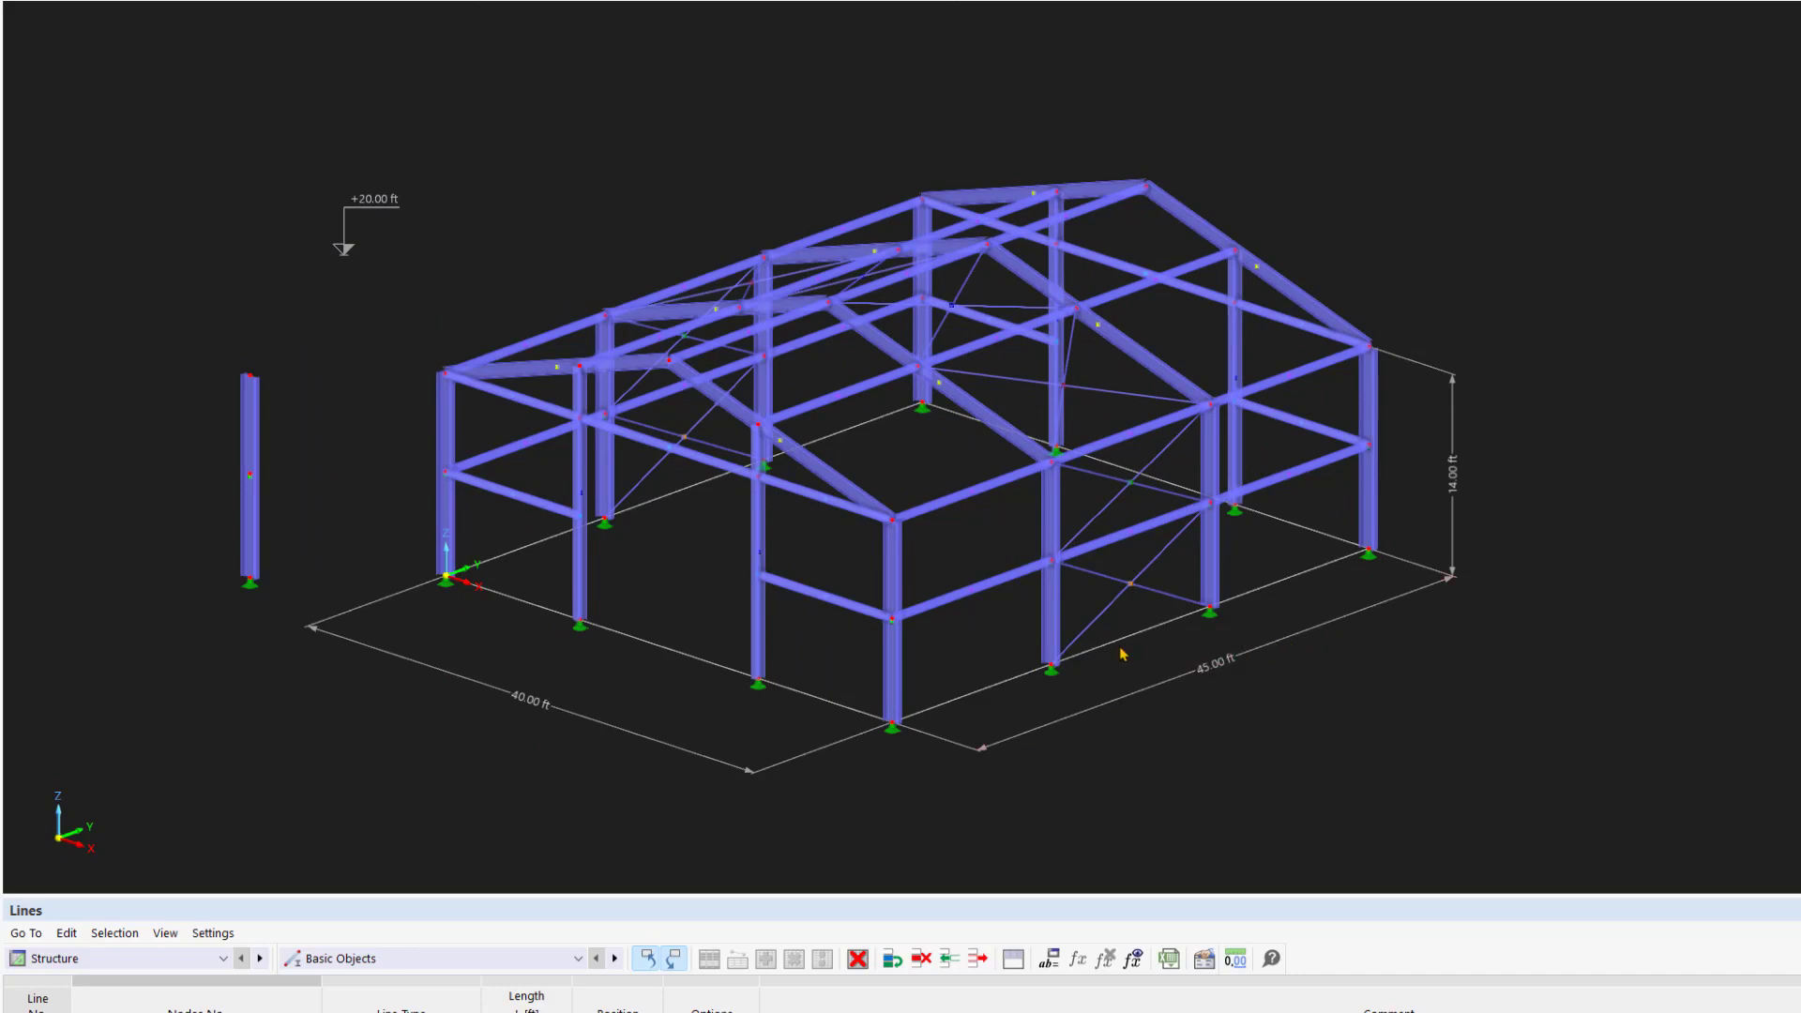
middle_click_drag(1122, 635, 1192, 555, "ctrl")
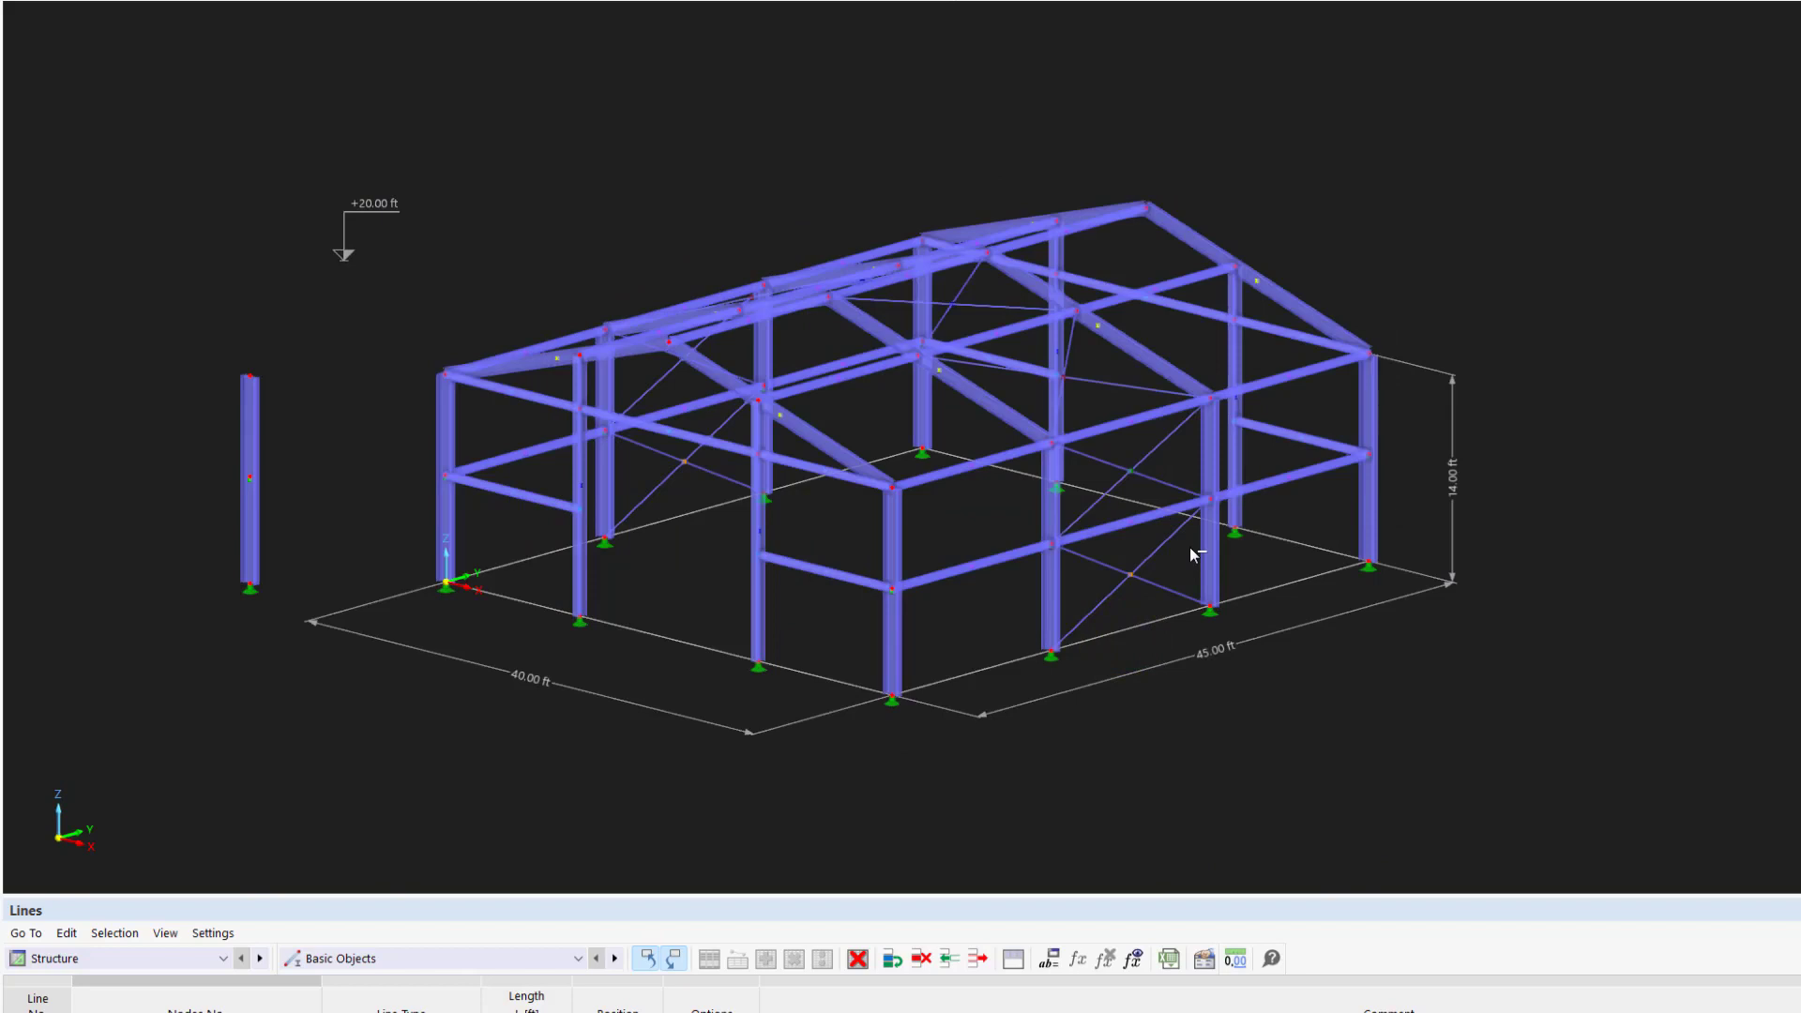
mouse_move(1192, 556)
middle_mouse_down("shift")
mouse_move(1191, 574)
mouse_move(1190, 540)
middle_mouse_up("shift")
scroll(935, 707, "down", 3)
scroll(930, 709, "up", 2)
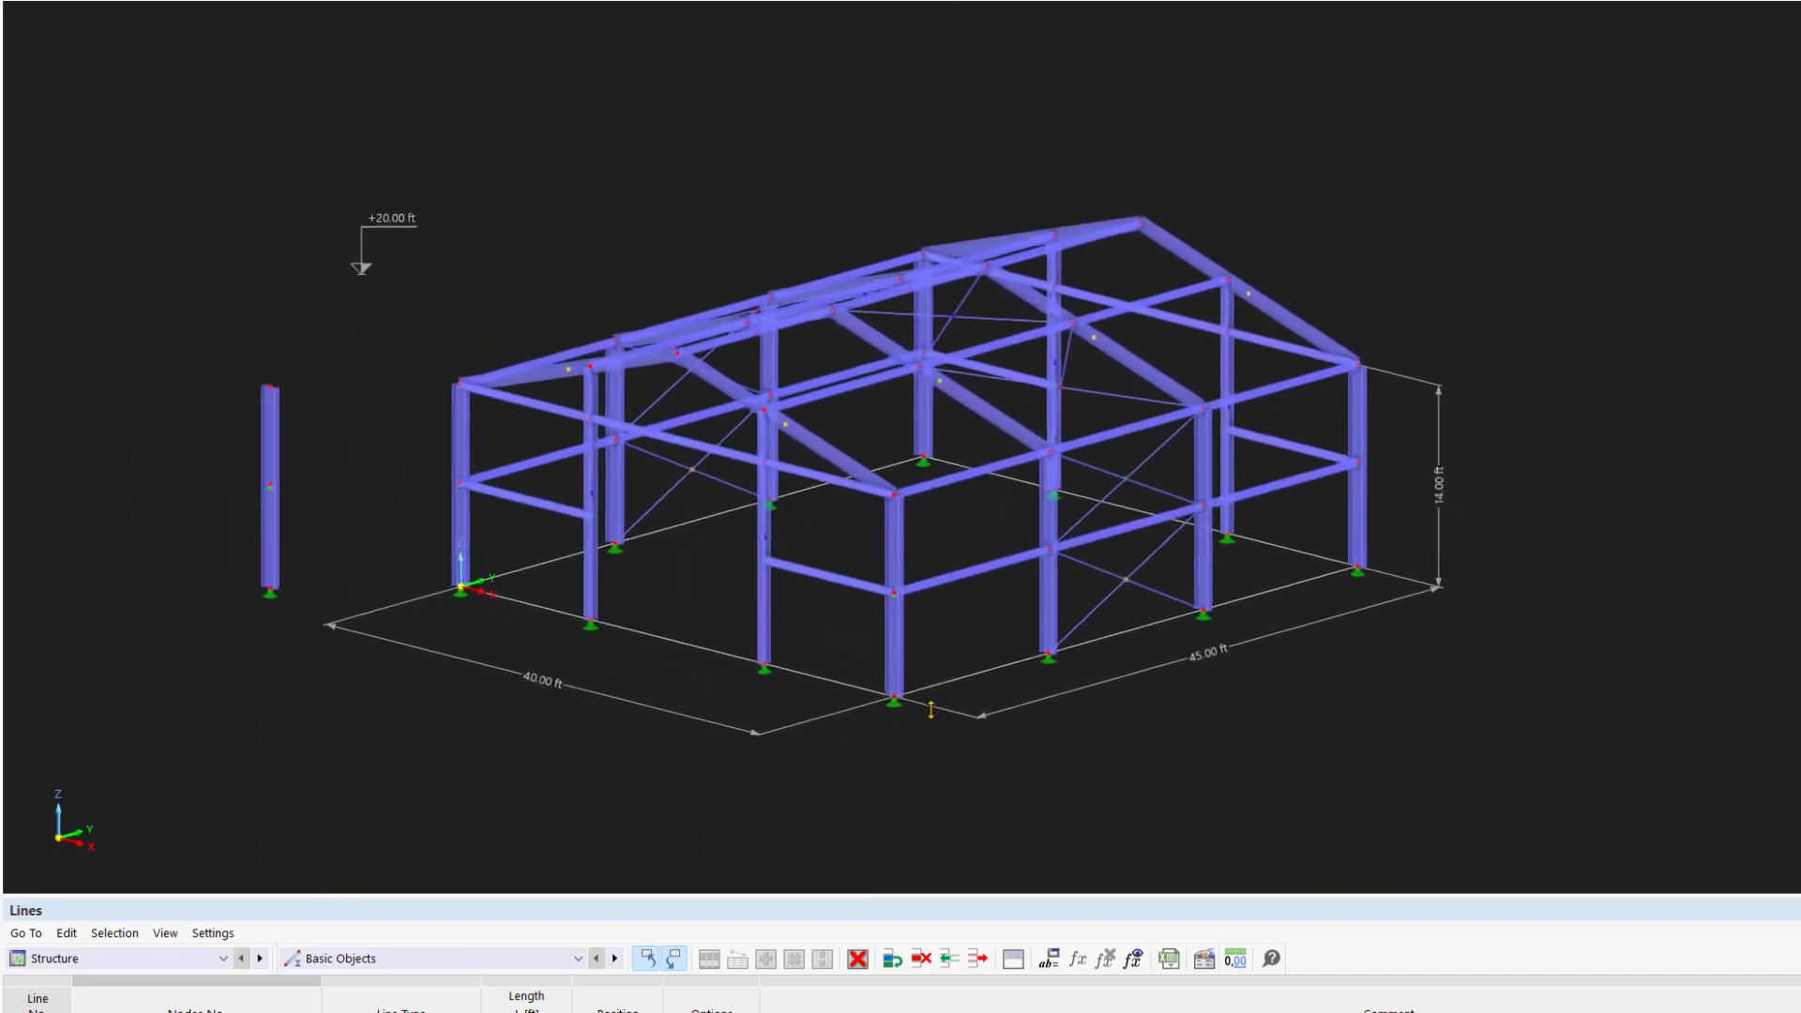
scroll(931, 711, "down", 3)
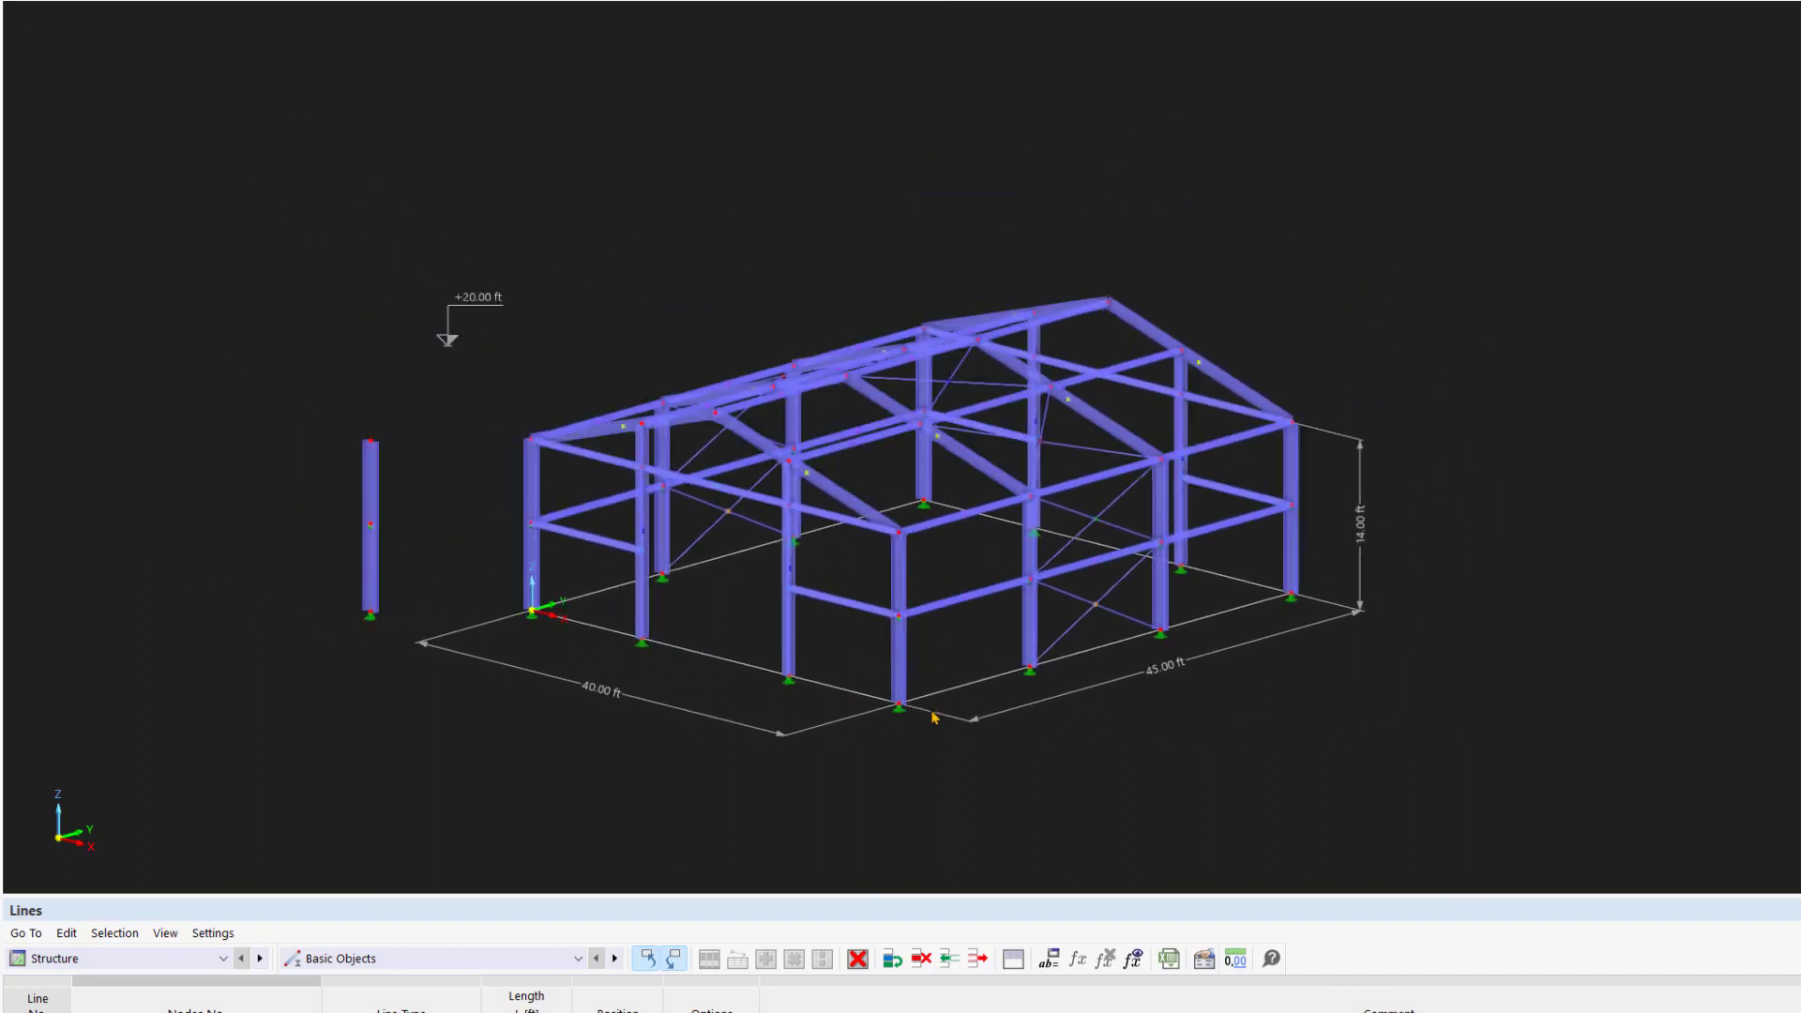
scroll(934, 716, "up", 4)
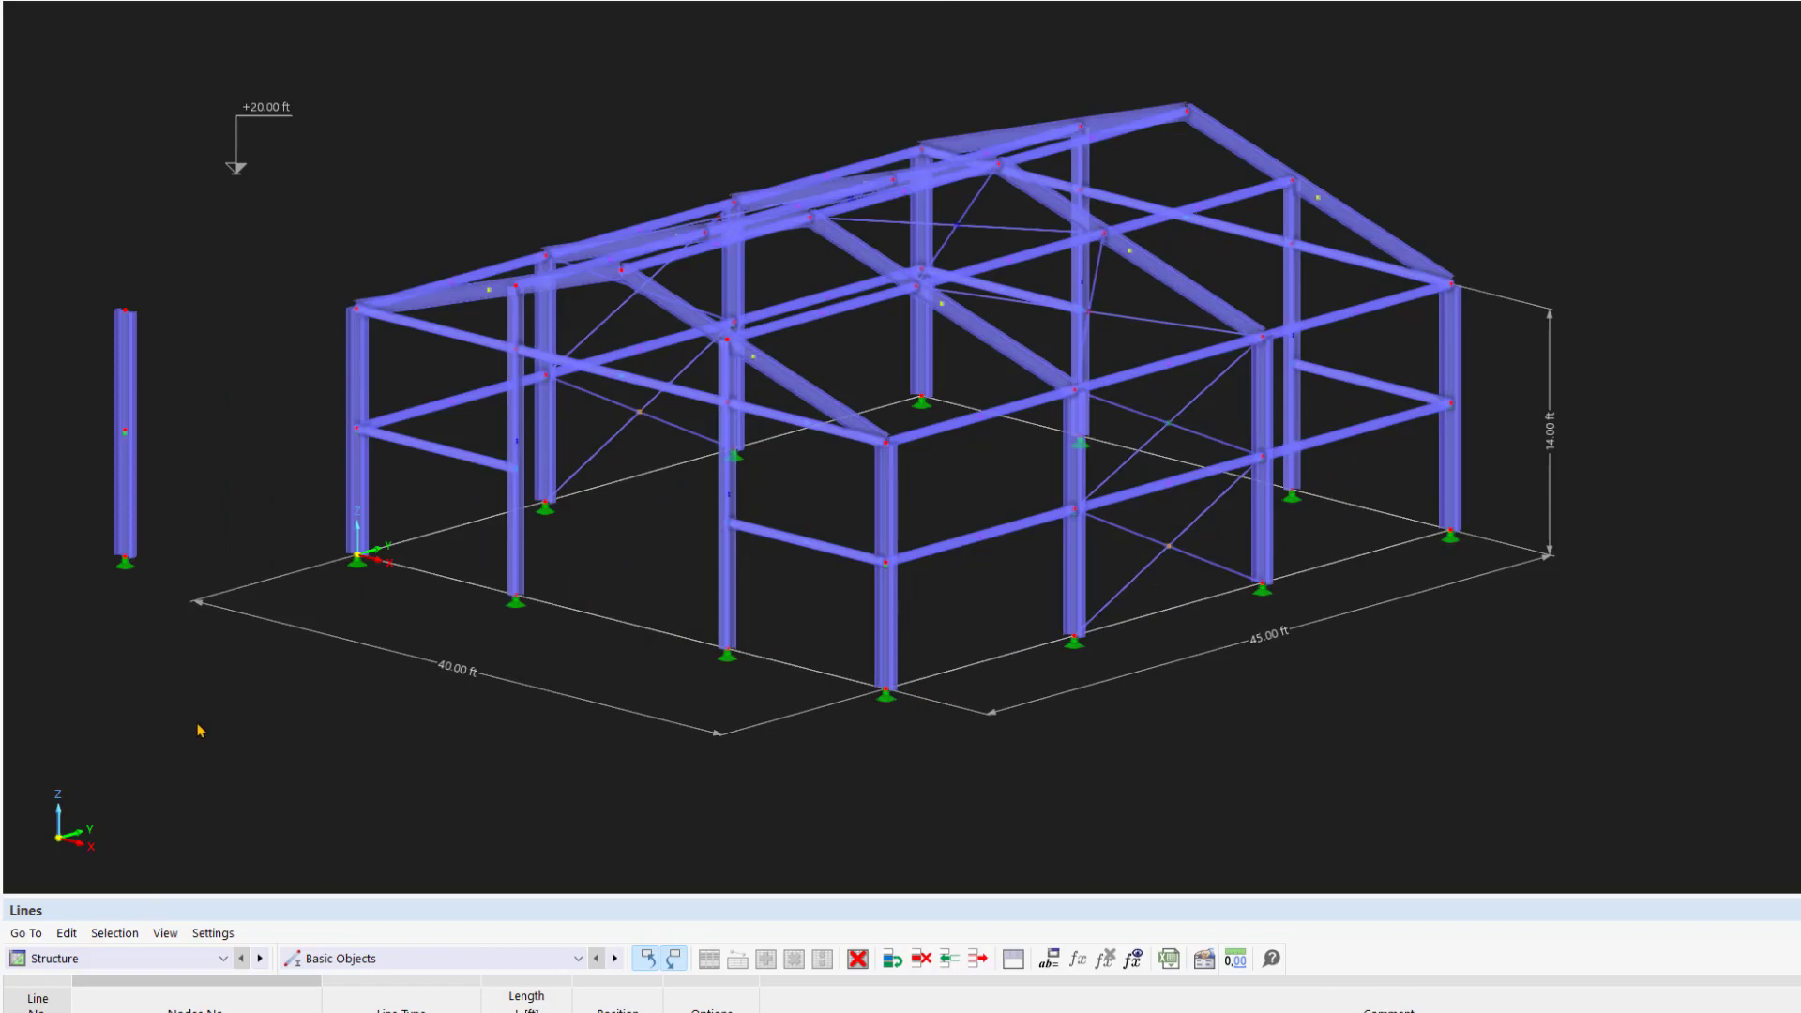
- Inspect the copied column and its base support up close using window zooms
left_click_drag(197, 727, 551, 185)
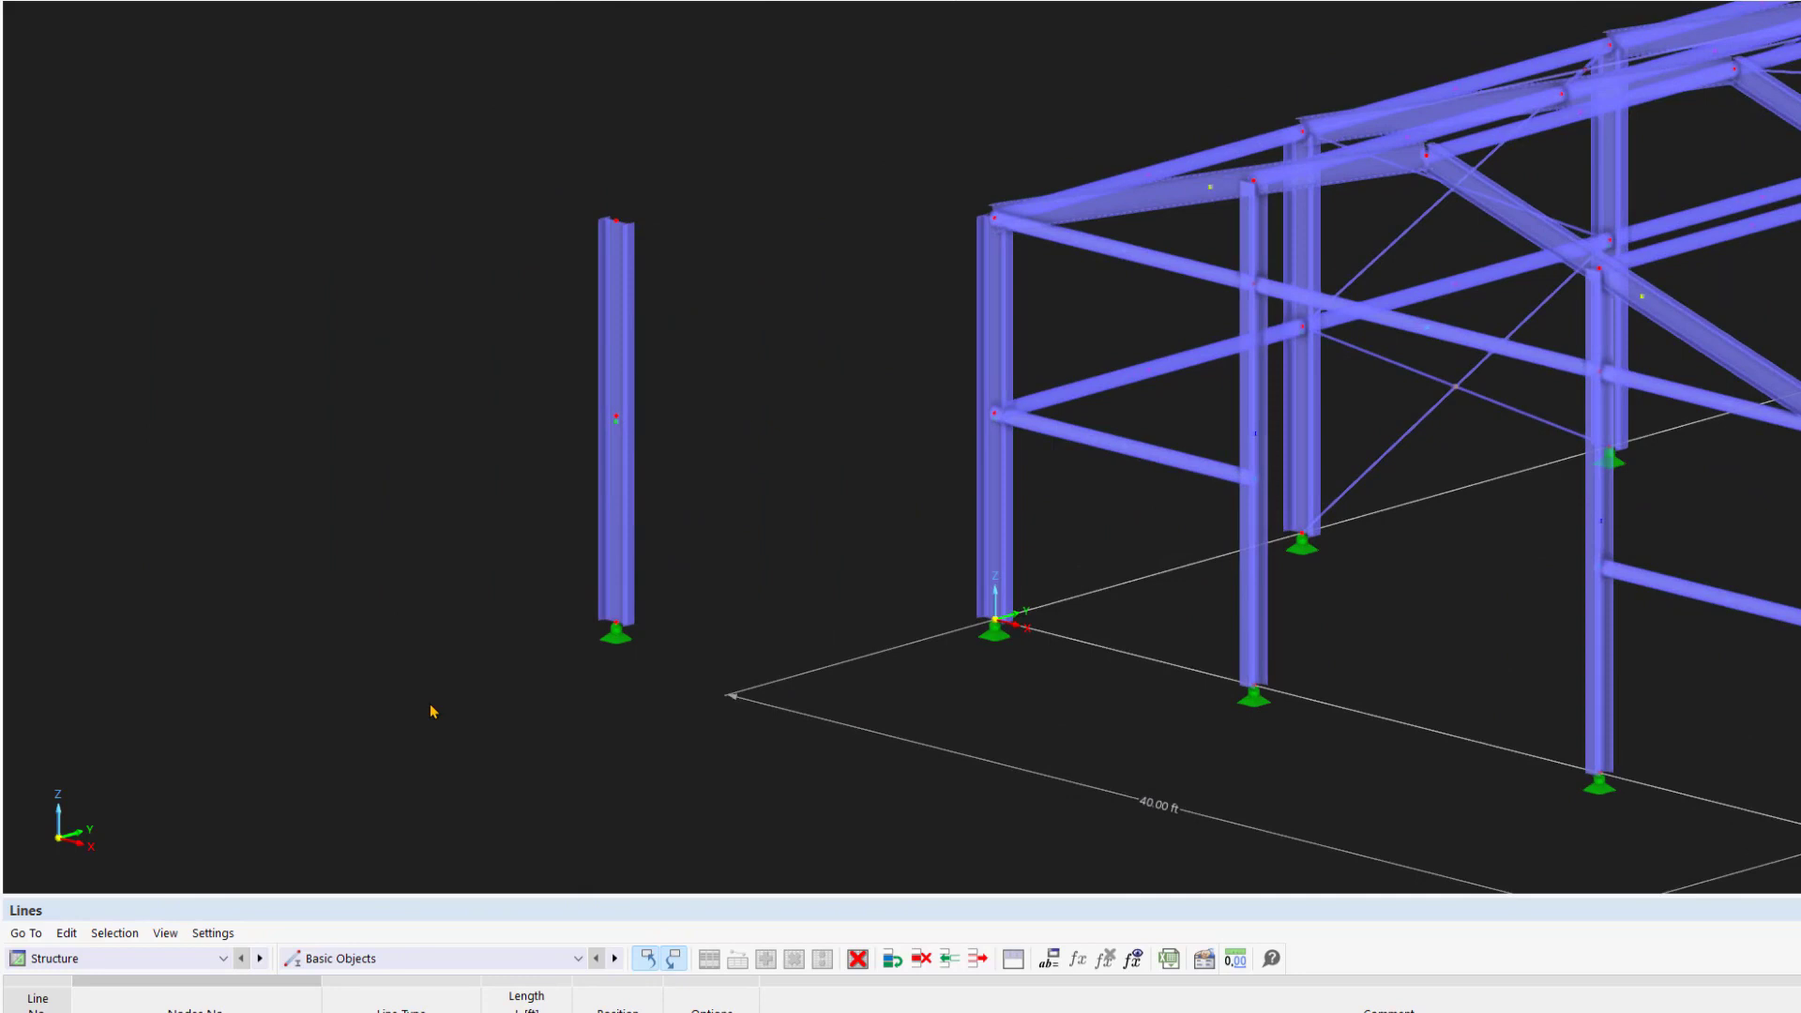
left_click_drag(447, 756, 711, 561)
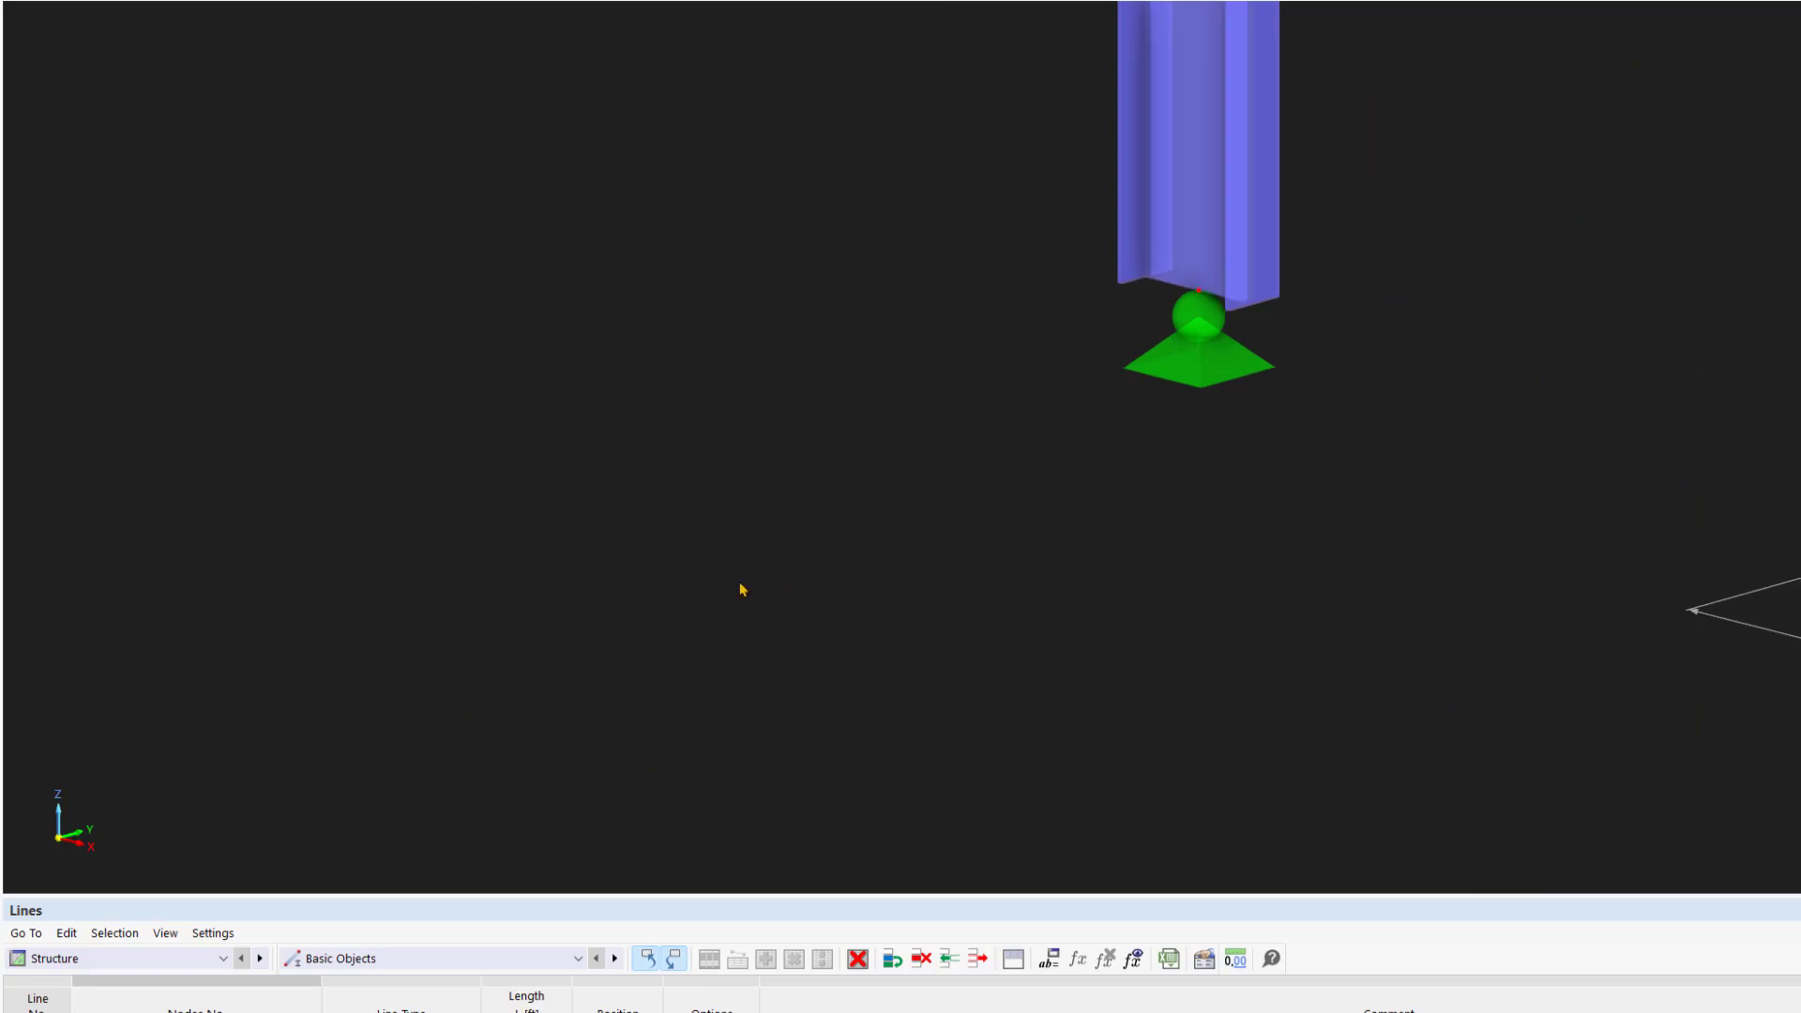
middle_click_drag(739, 582, 736, 579)
scroll(739, 583, "down", 1)
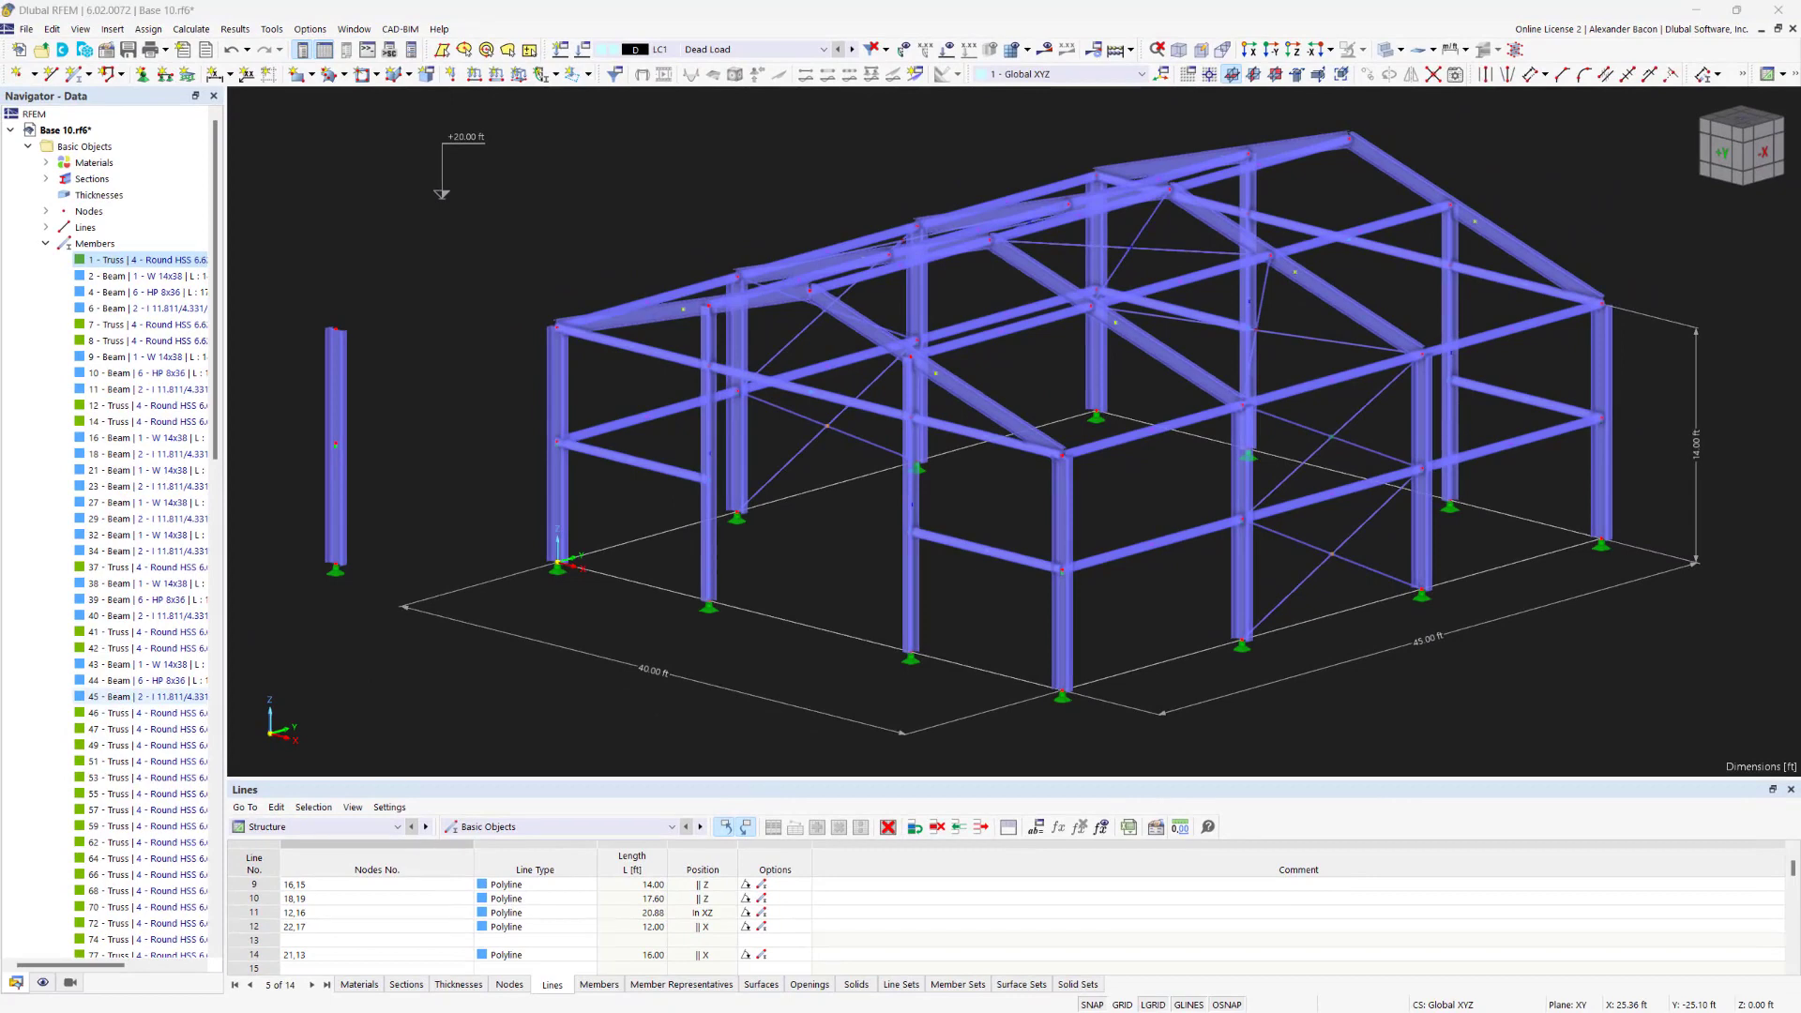
- Turn on the work plane grid and accept the new member's settings to start placing it
left_click(1122, 1004)
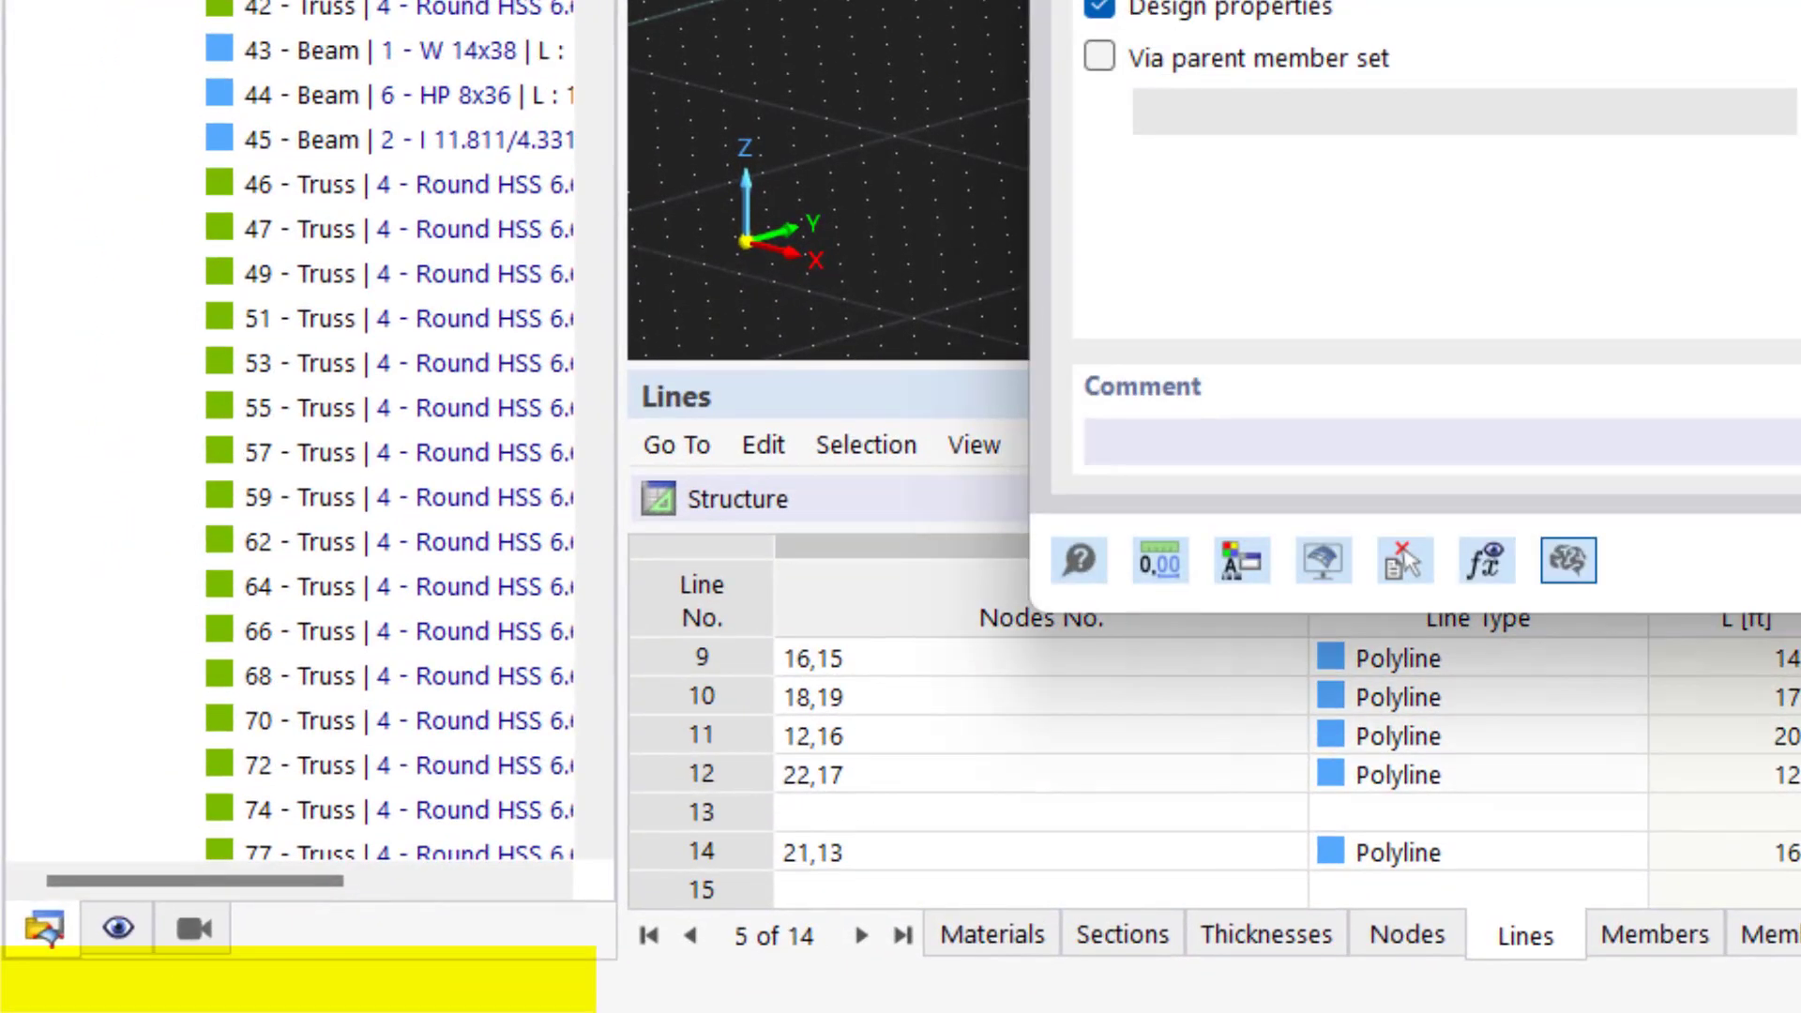
key("Return")
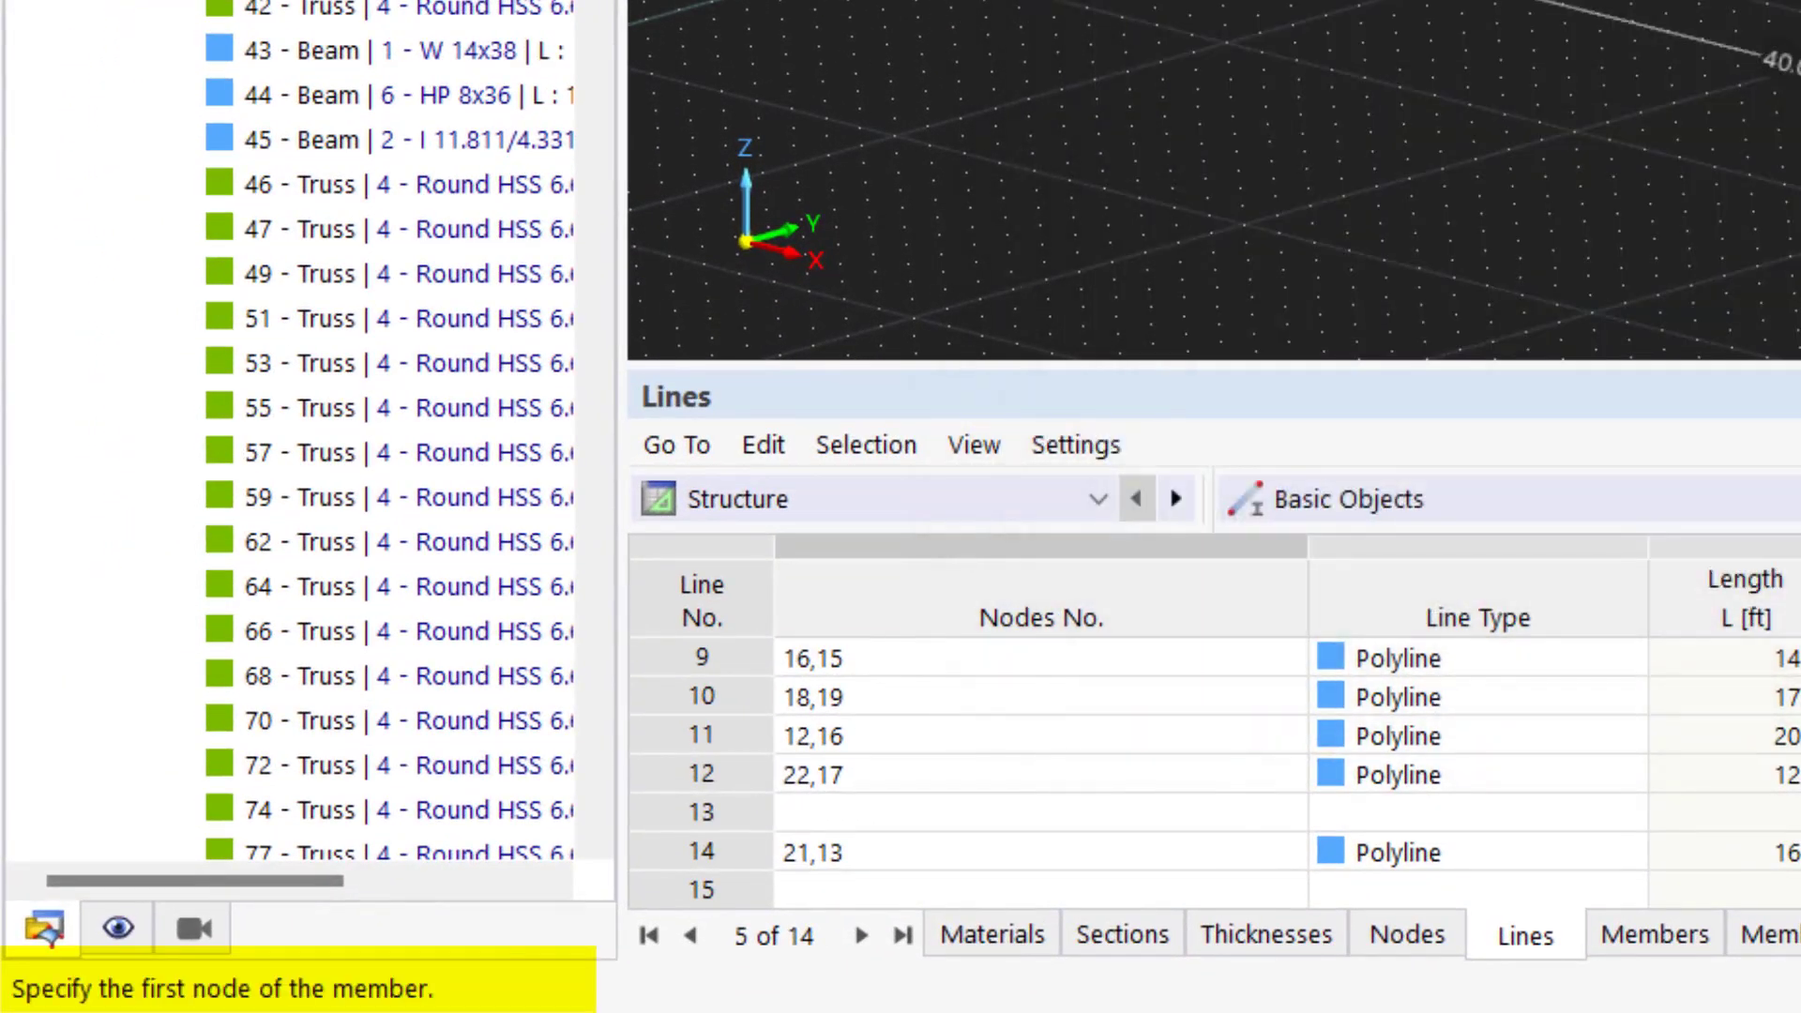